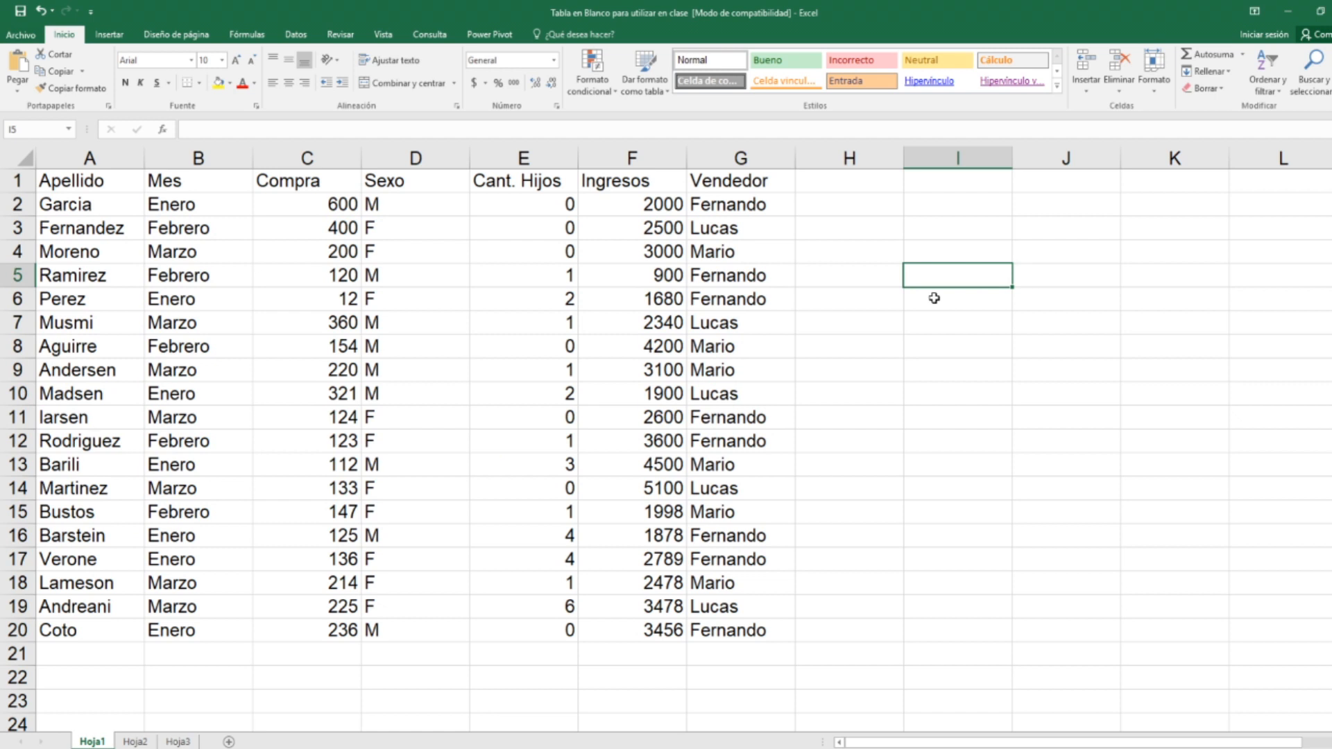
Step: Total the Compra column in cell I5 with =SUMA(C2:C20) and clear the cell again
{"action": "type", "text": "=SUMA("}
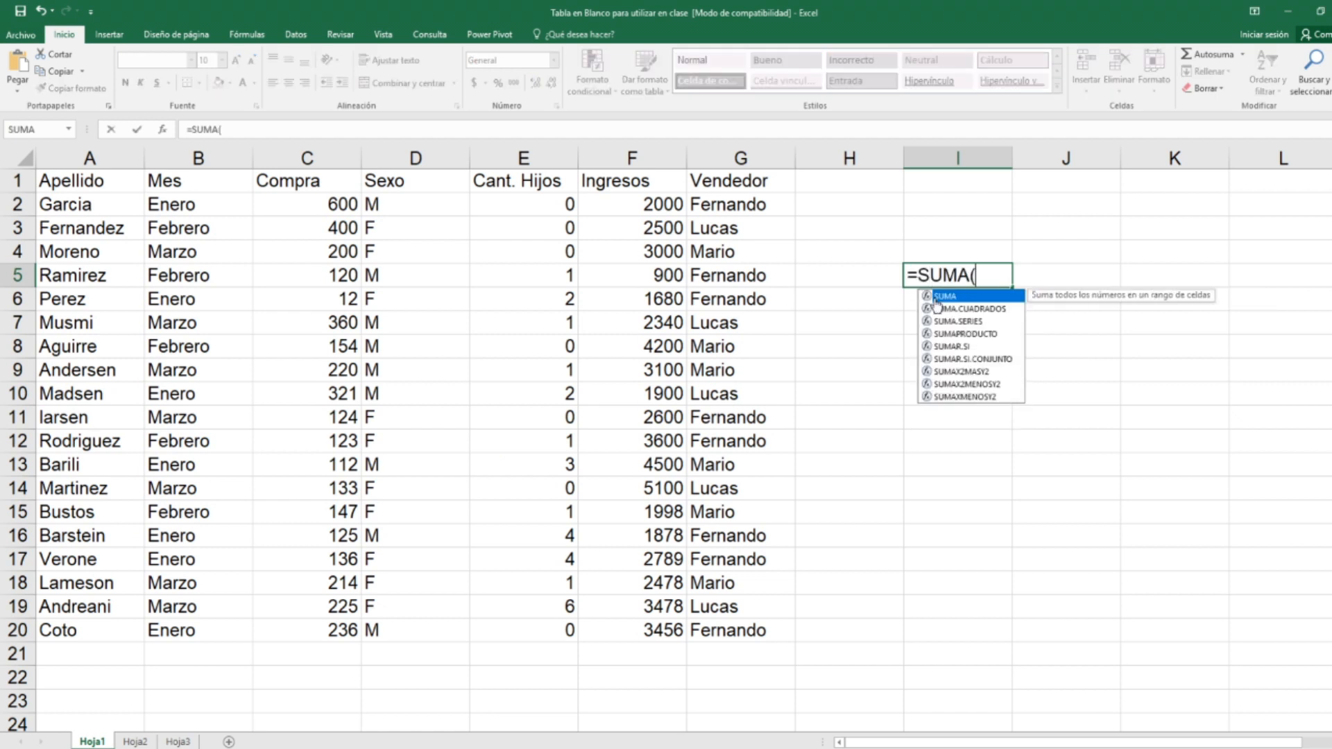
{"action": "left_click_drag", "start_coordinate": [305, 204], "coordinate": [308, 631]}
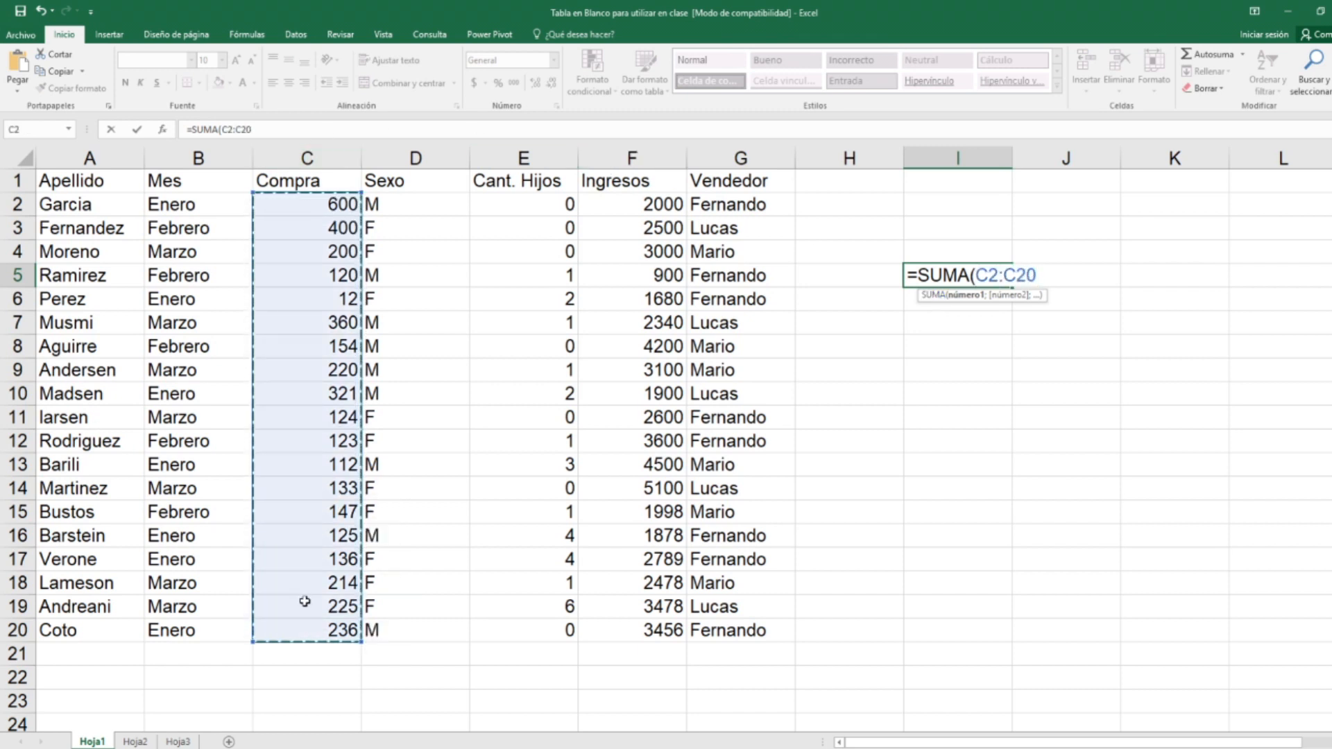
{"action": "type", "text": ")"}
{"action": "key", "text": "Return"}
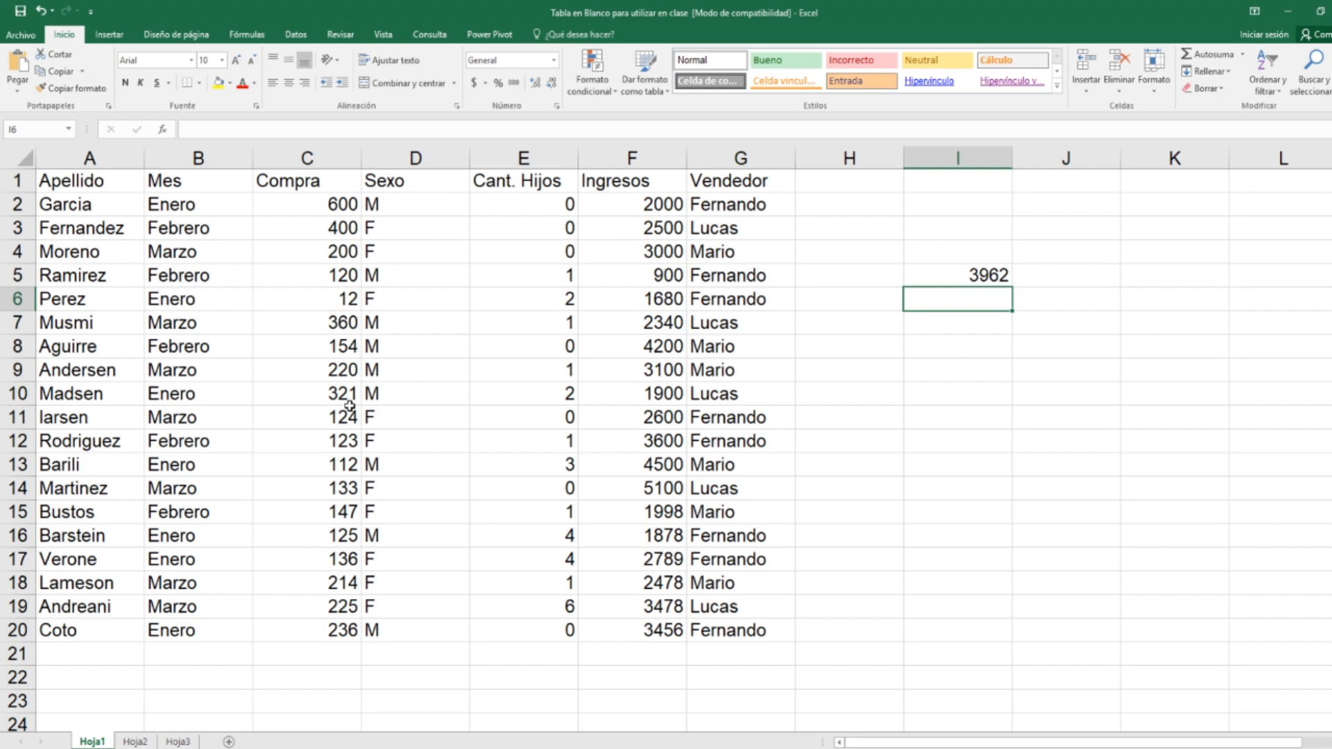
{"action": "key", "text": "Up"}
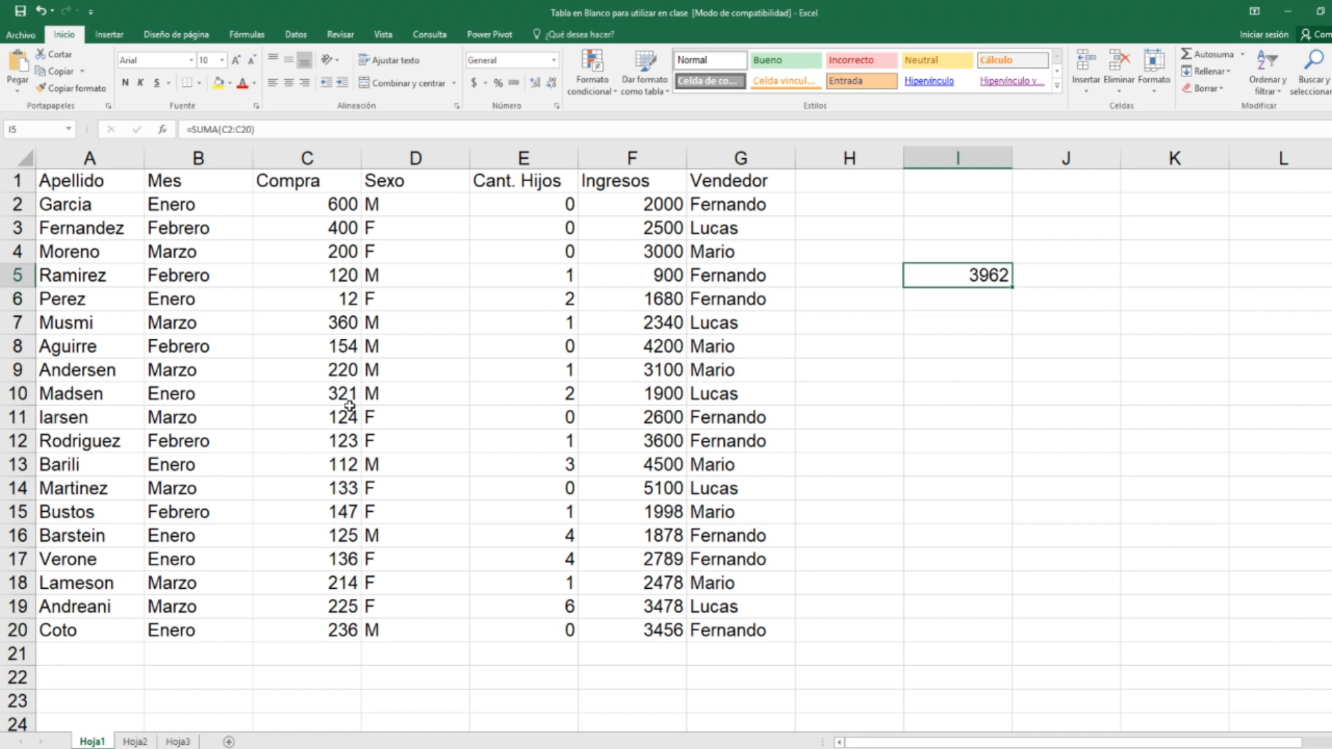
{"action": "key", "text": "Delete"}
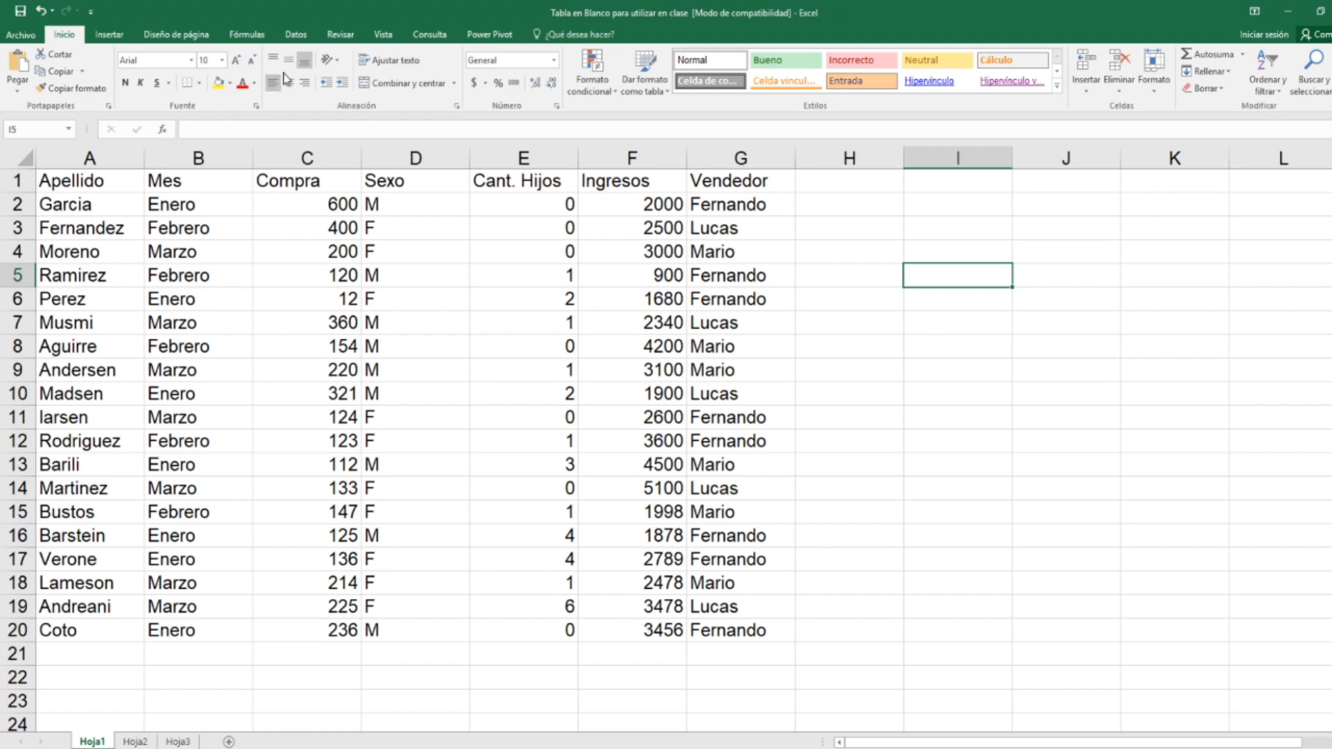
Step: Search the function library for "base de datos" and look through the recommended functions
{"action": "left_click", "coordinate": [243, 35]}
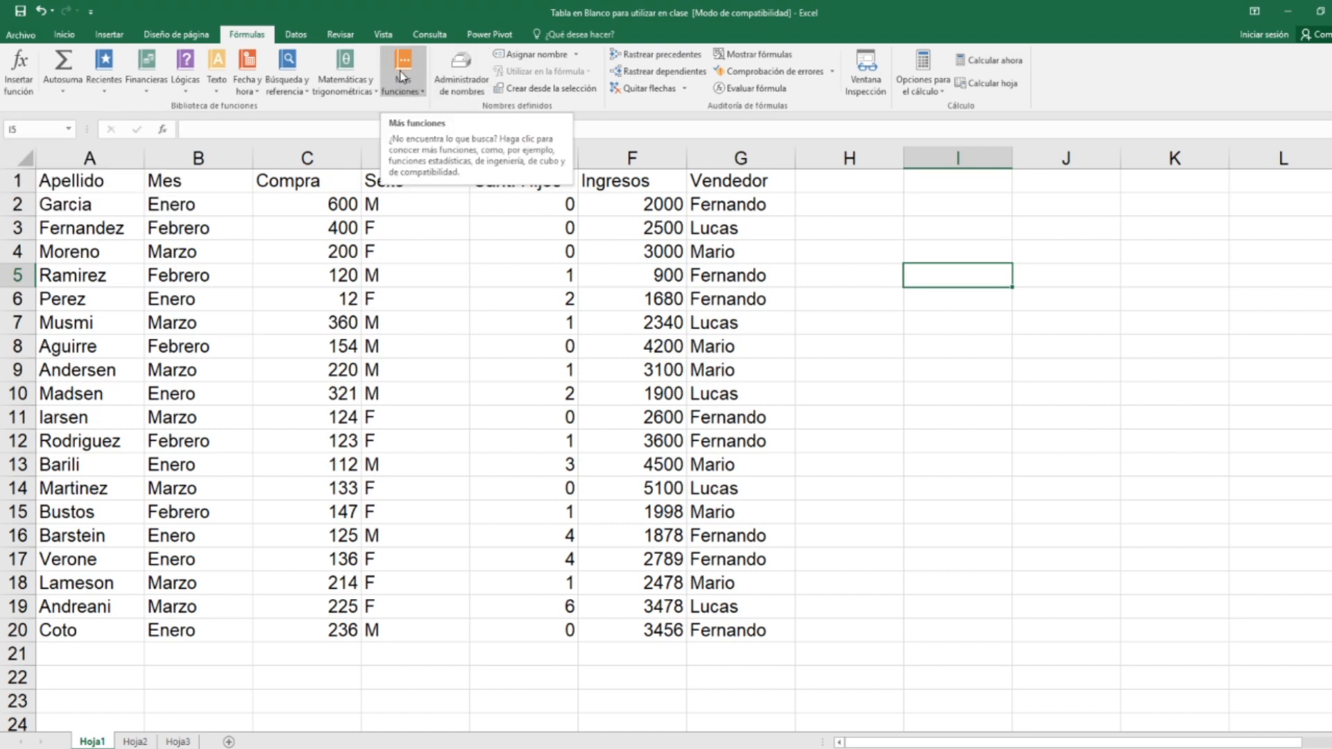
{"action": "left_click", "coordinate": [20, 61]}
{"action": "left_click_drag", "start_coordinate": [617, 234], "coordinate": [318, 176]}
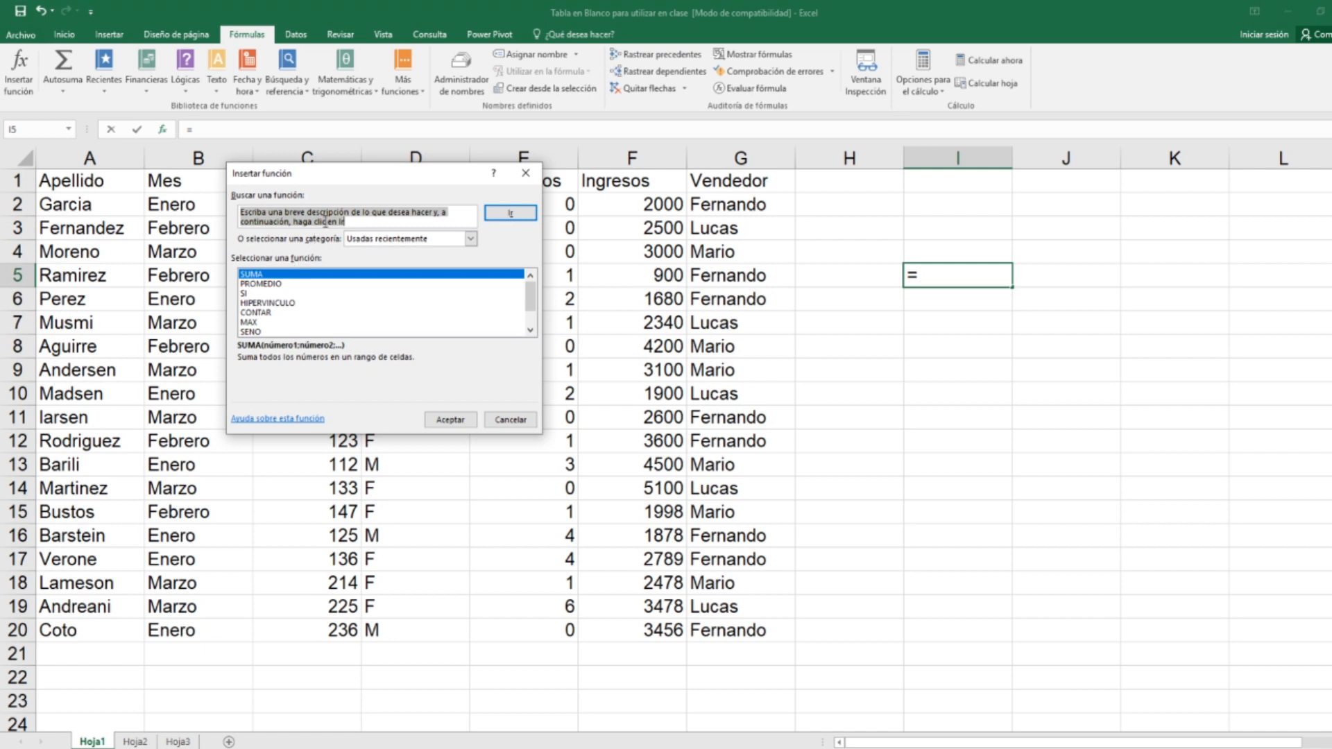
{"action": "left_click", "coordinate": [252, 214]}
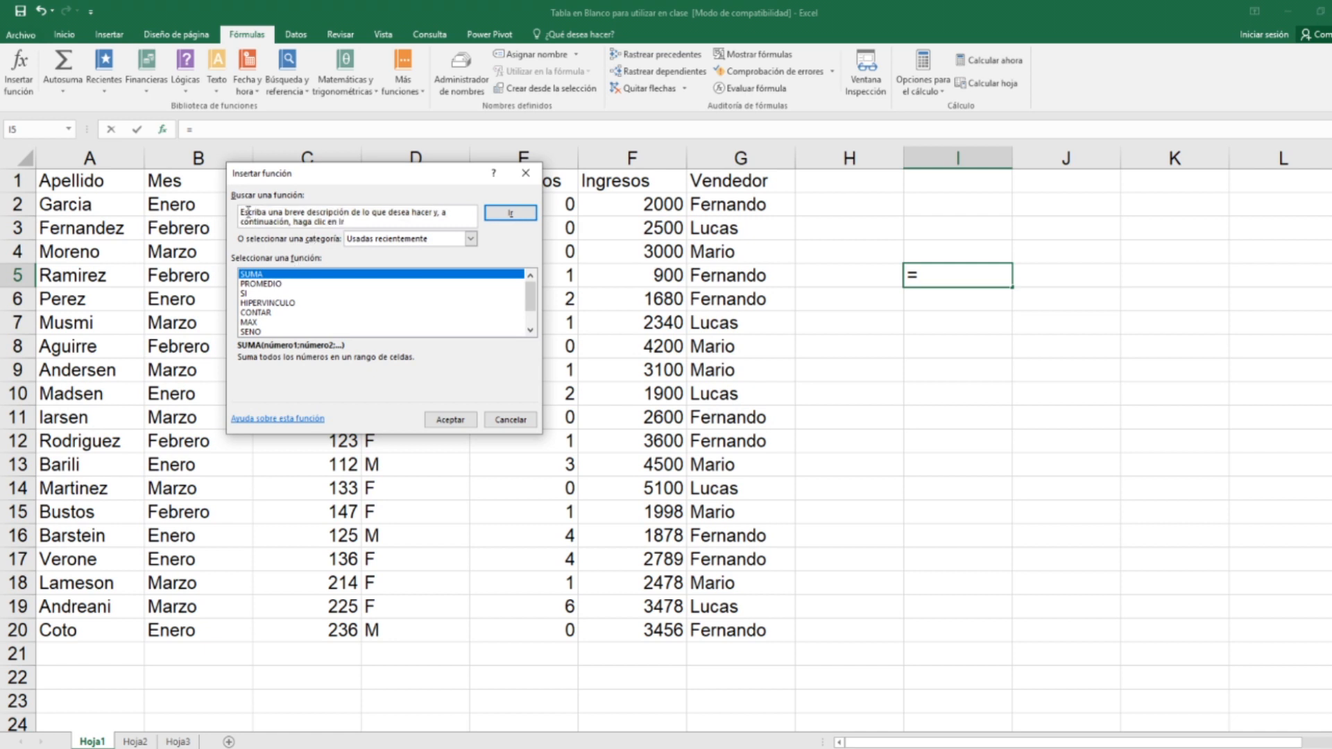
{"action": "left_click_drag", "start_coordinate": [351, 222], "coordinate": [222, 188]}
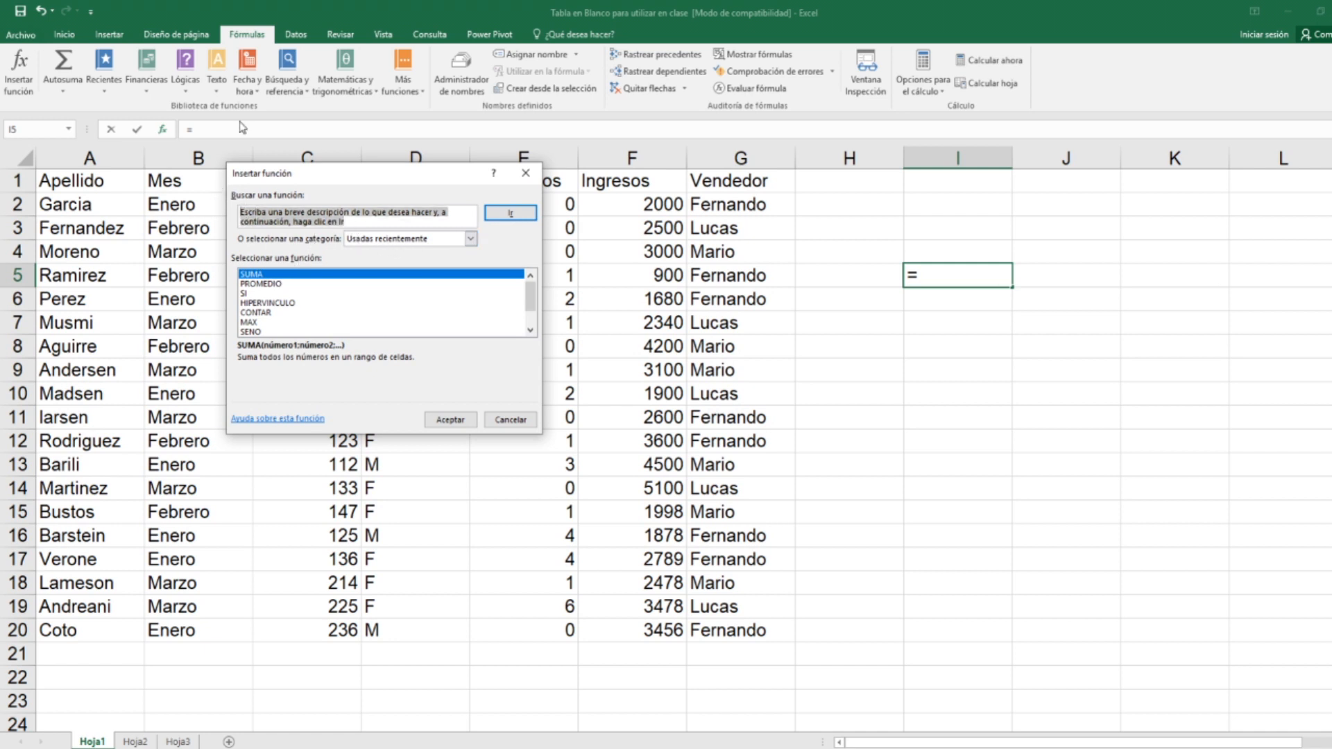
{"action": "type", "text": "base de dat"}
{"action": "left_click", "coordinate": [510, 213]}
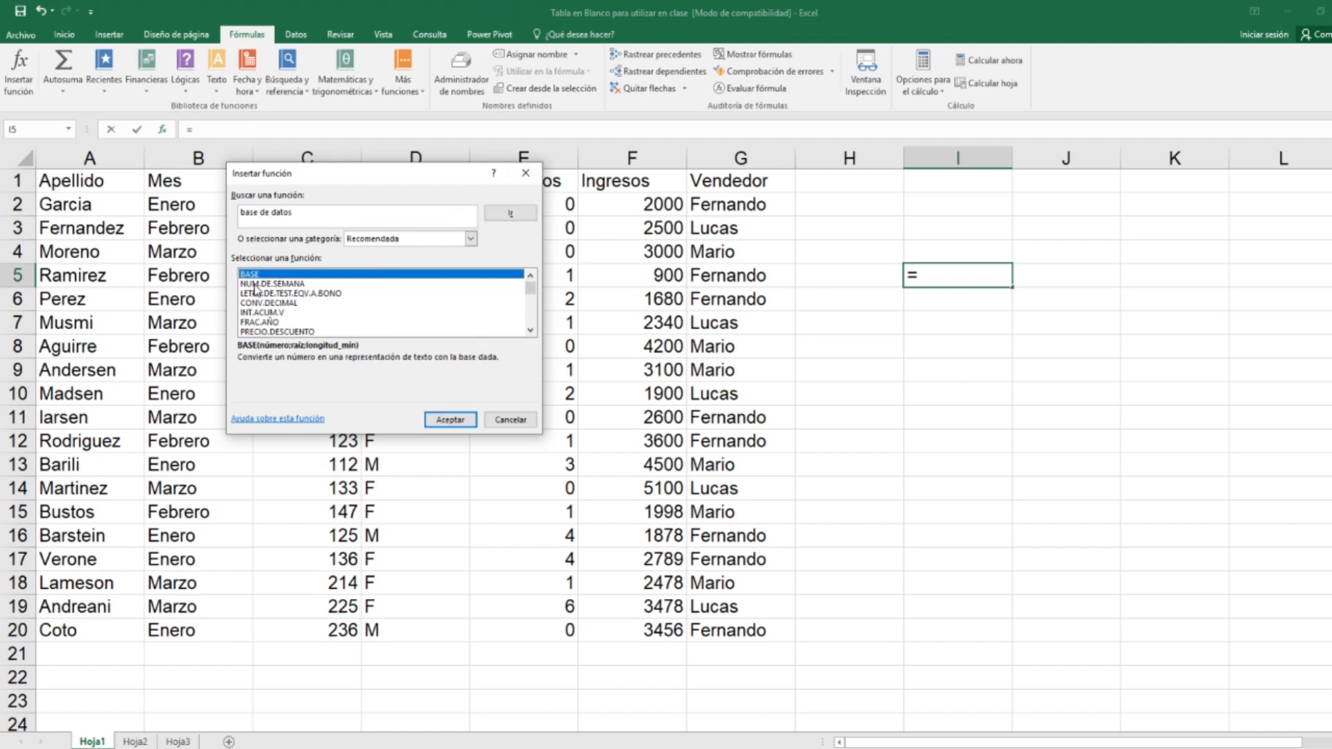
{"action": "scroll", "coordinate": [276, 321], "scroll_direction": "down", "scroll_amount": 4}
{"action": "scroll", "coordinate": [276, 321], "scroll_direction": "up", "scroll_amount": 4}
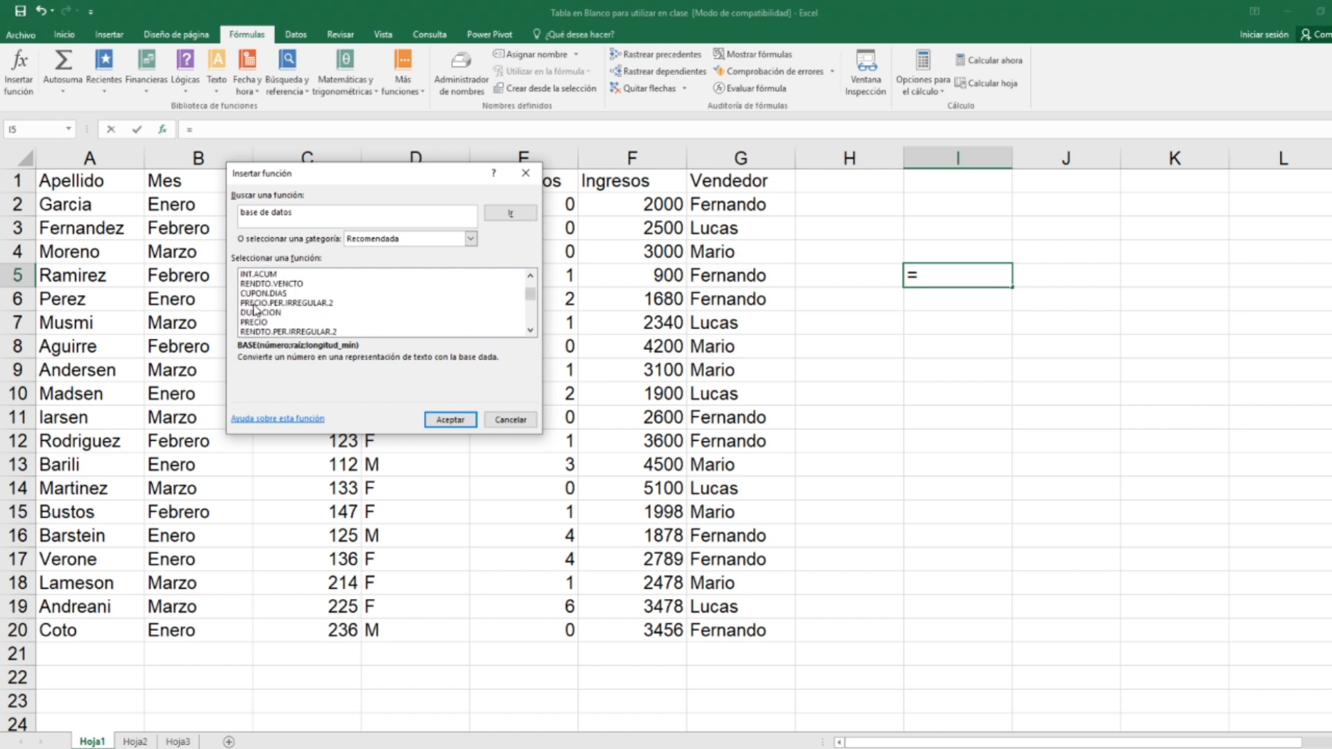
Step: Clear the function search and browse the complete list of functions in the Todo category
{"action": "left_click", "coordinate": [311, 213]}
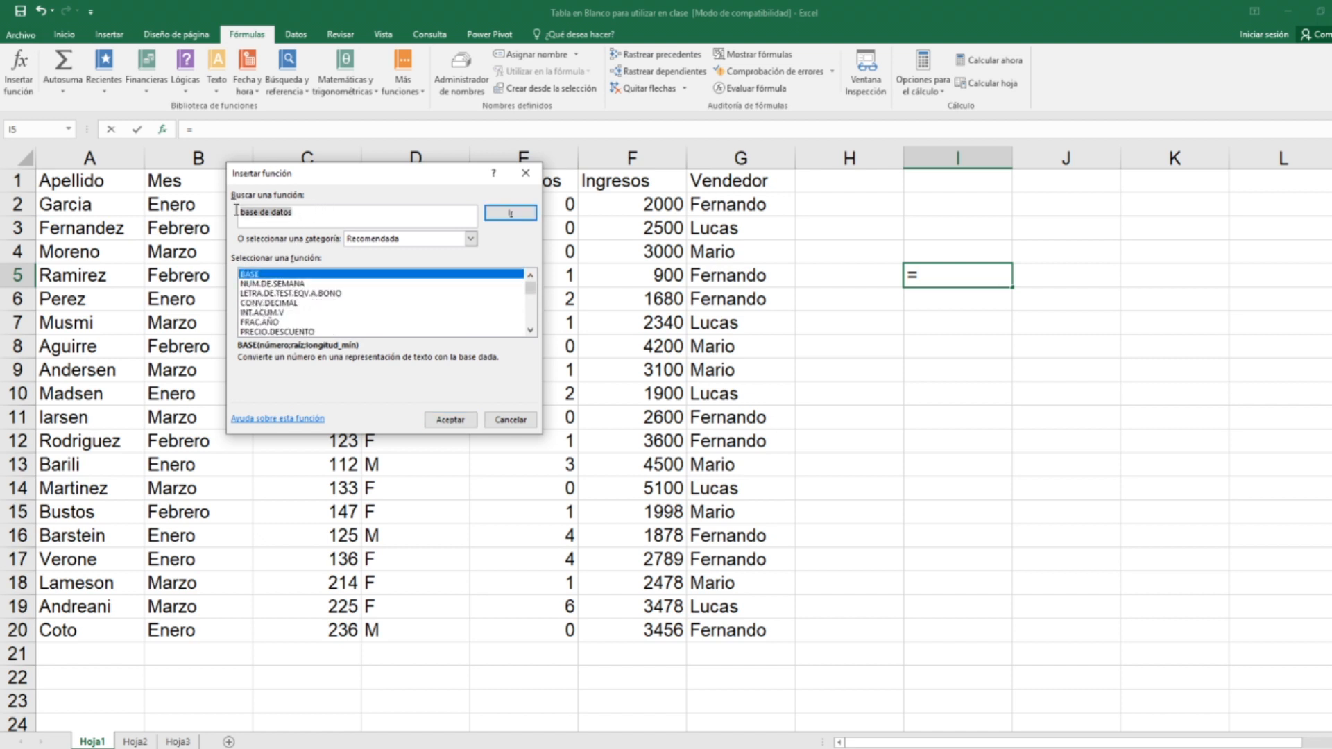
{"action": "key", "text": "BackSpace"}
{"action": "left_click", "coordinate": [417, 242]}
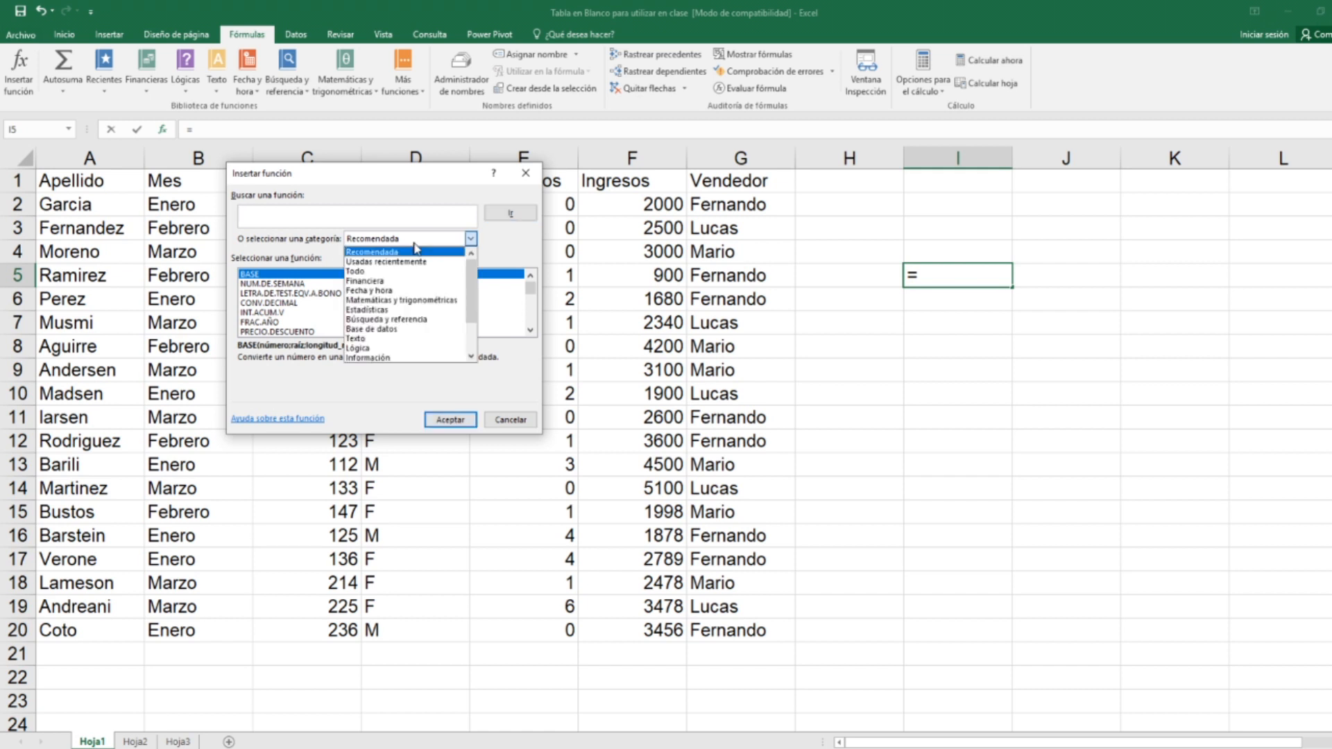
{"action": "left_click", "coordinate": [470, 239]}
{"action": "left_click", "coordinate": [471, 239]}
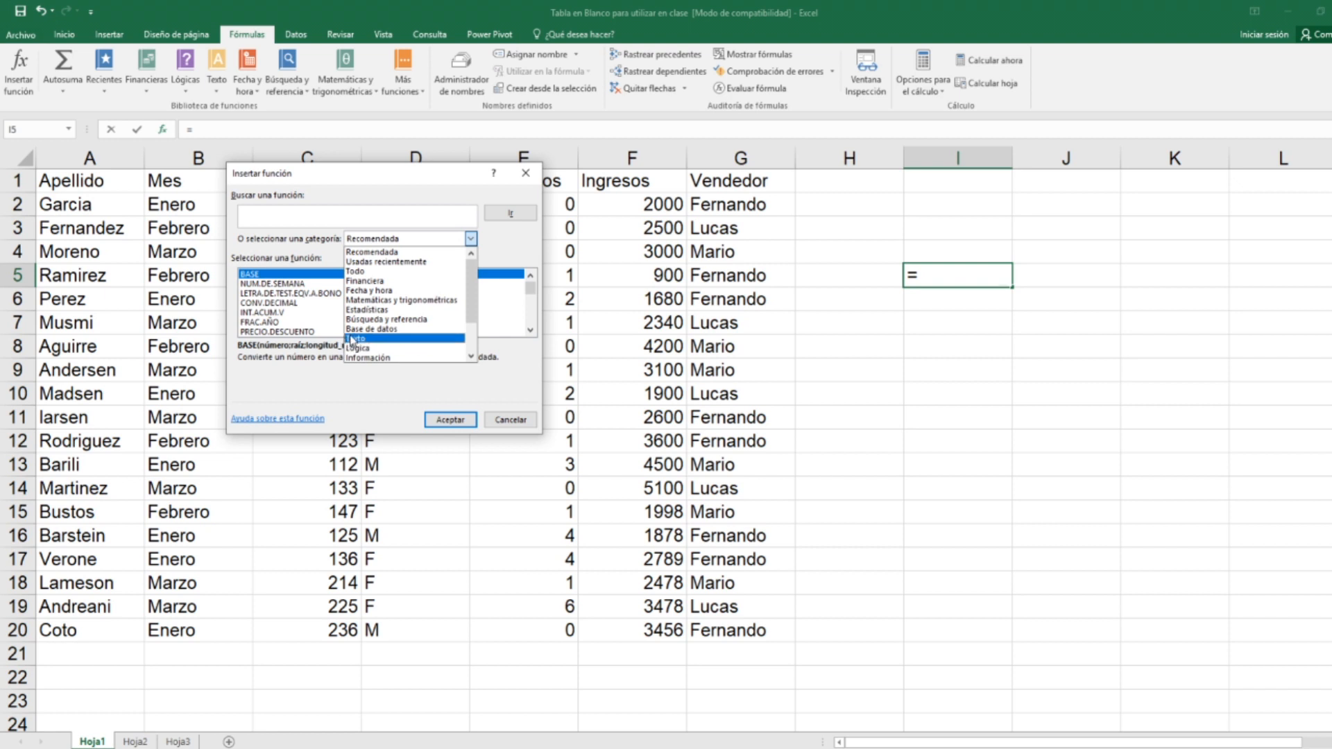
{"action": "left_click", "coordinate": [352, 272]}
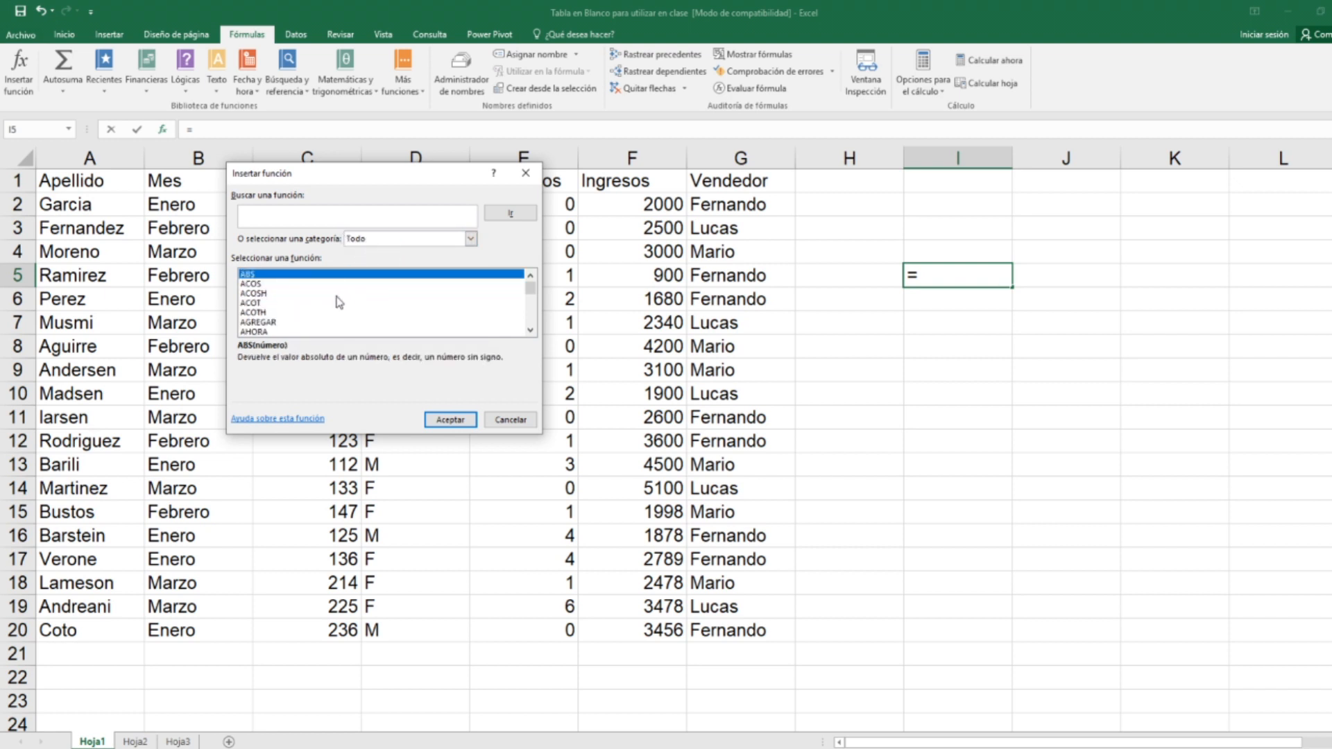
{"action": "scroll", "coordinate": [317, 302], "scroll_direction": "down", "scroll_amount": 20}
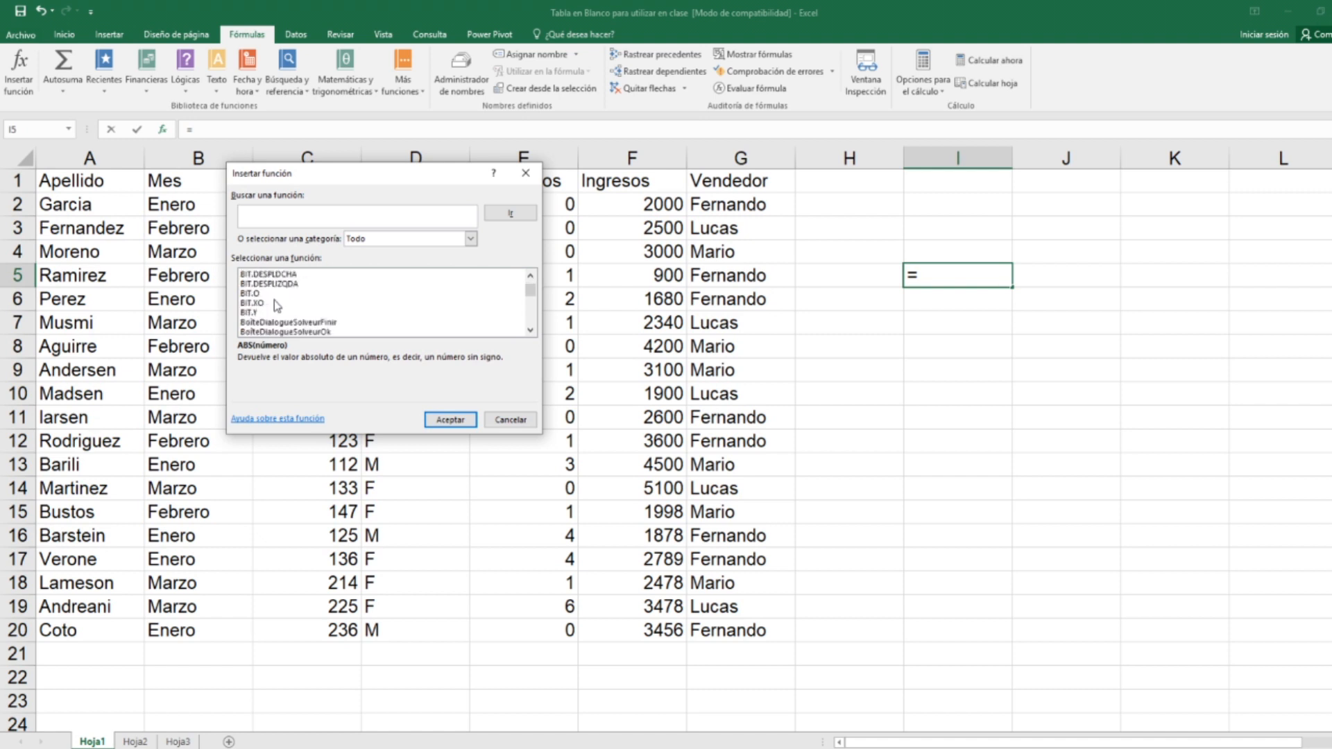
{"action": "scroll", "coordinate": [273, 311], "scroll_direction": "up", "scroll_amount": 20}
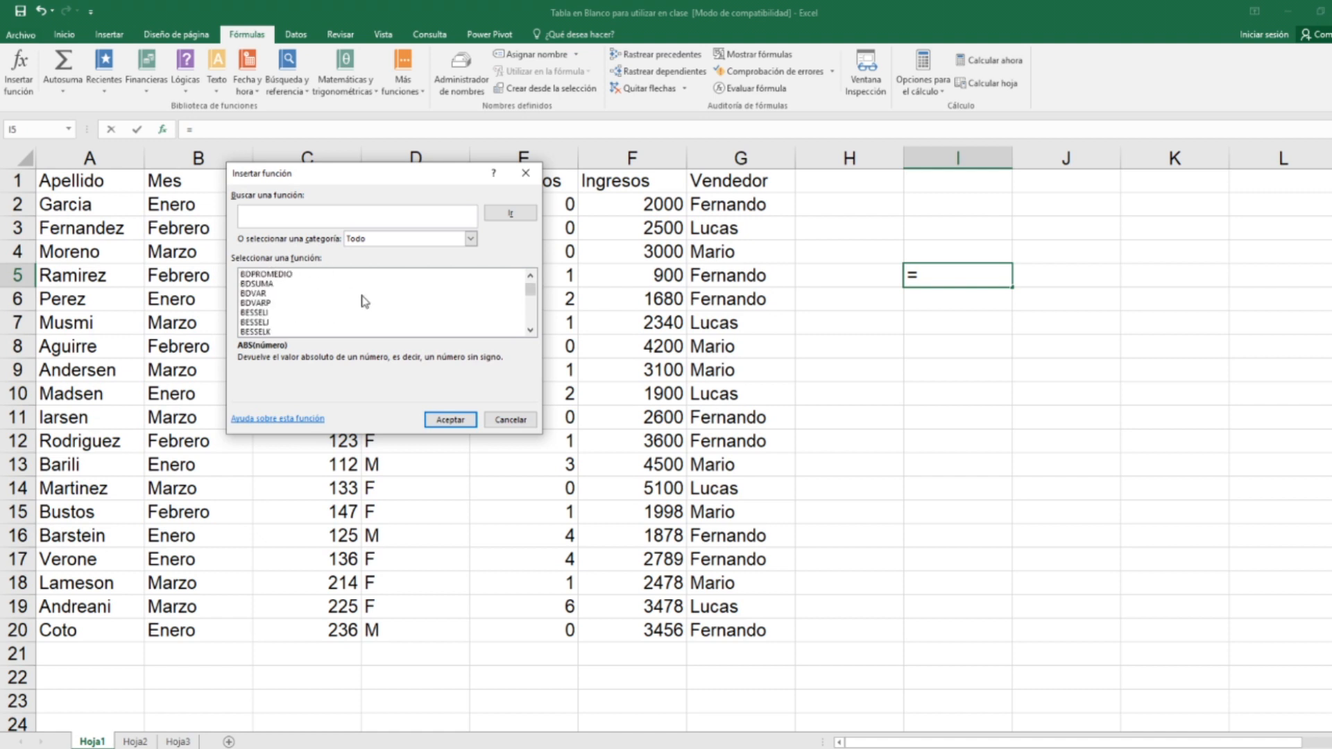
{"action": "left_click", "coordinate": [388, 274]}
Step: Choose the BDSUMA function from the Base de datos category for cell I5
{"action": "left_click", "coordinate": [471, 239]}
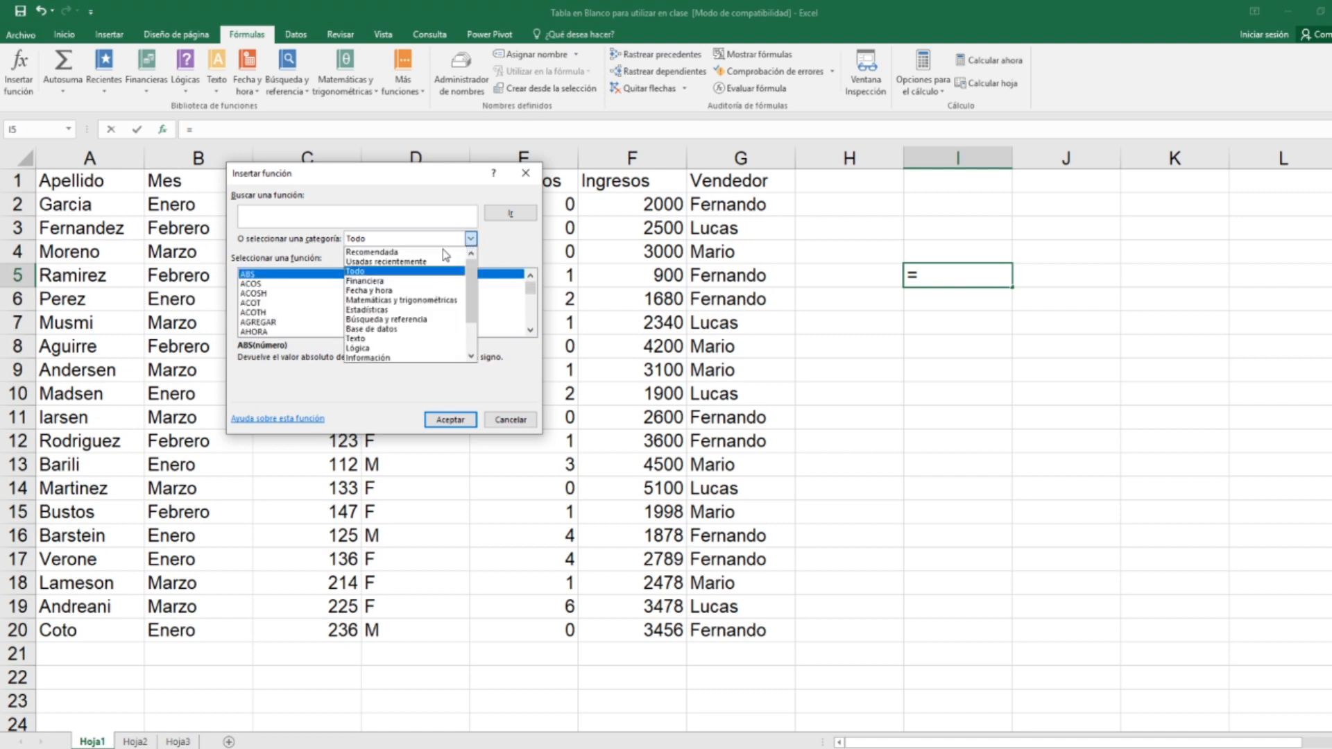
{"action": "left_click", "coordinate": [368, 331]}
{"action": "scroll", "coordinate": [272, 305], "scroll_direction": "down", "scroll_amount": 2}
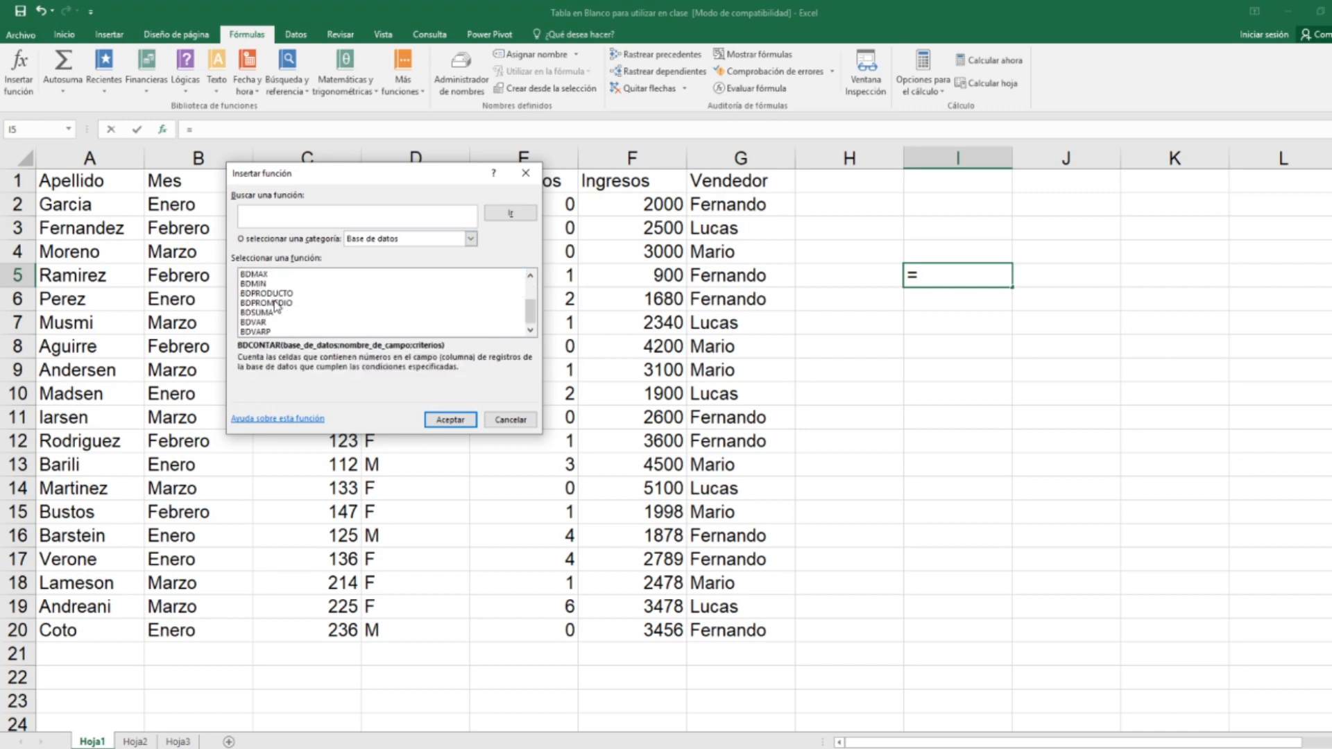
{"action": "scroll", "coordinate": [271, 309], "scroll_direction": "up", "scroll_amount": 3}
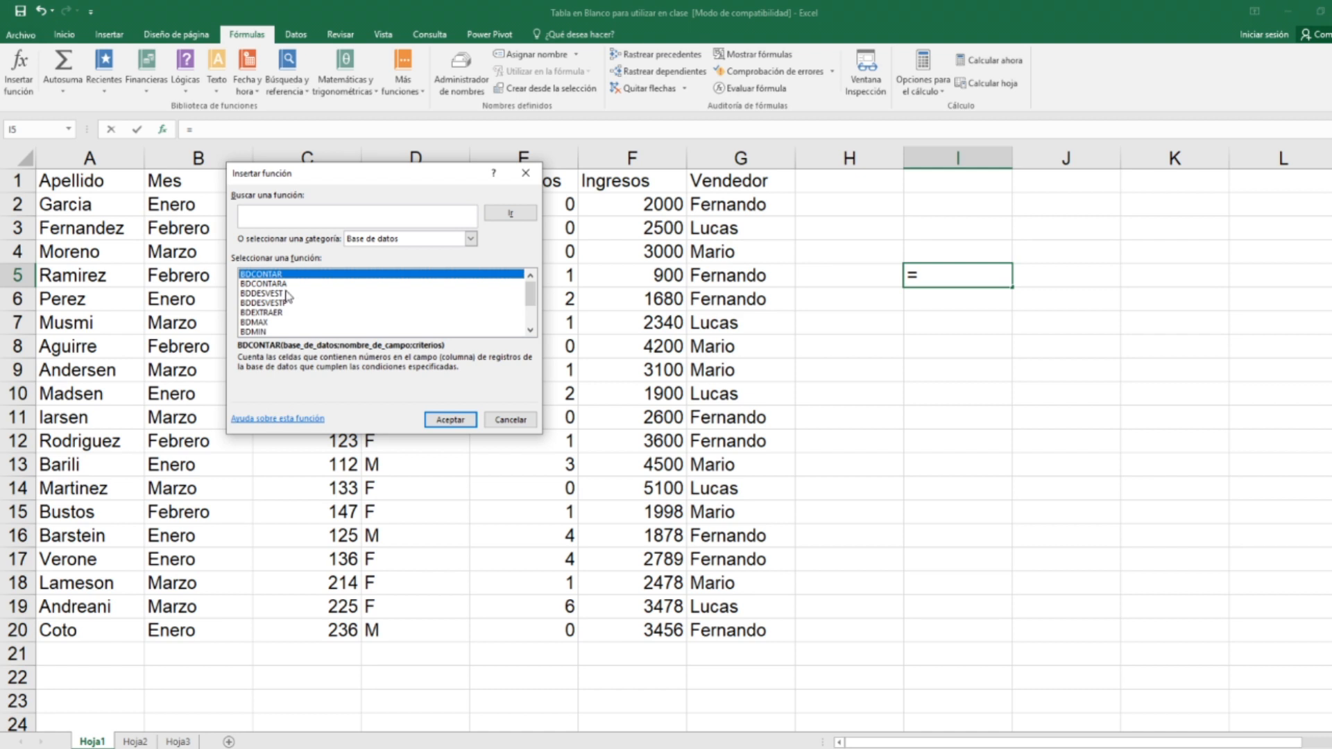
{"action": "scroll", "coordinate": [278, 303], "scroll_direction": "down", "scroll_amount": 1}
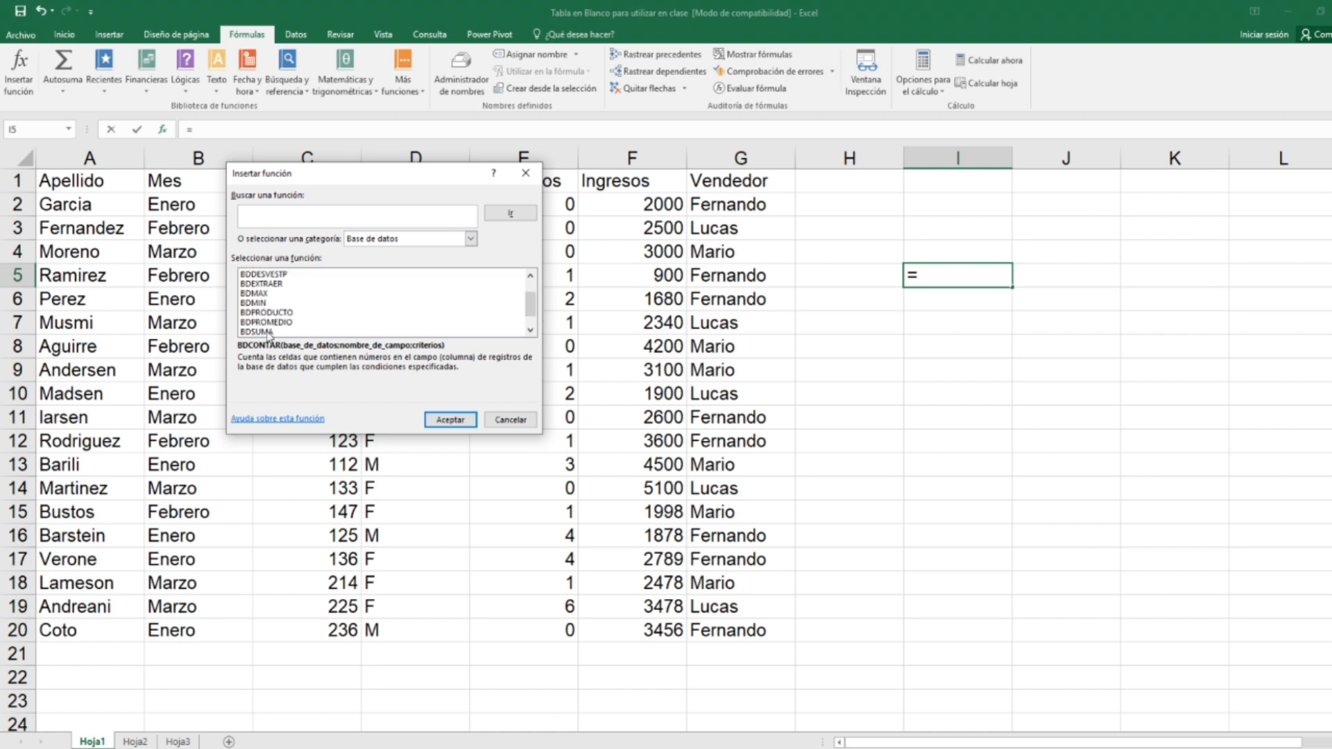
{"action": "left_click", "coordinate": [270, 332]}
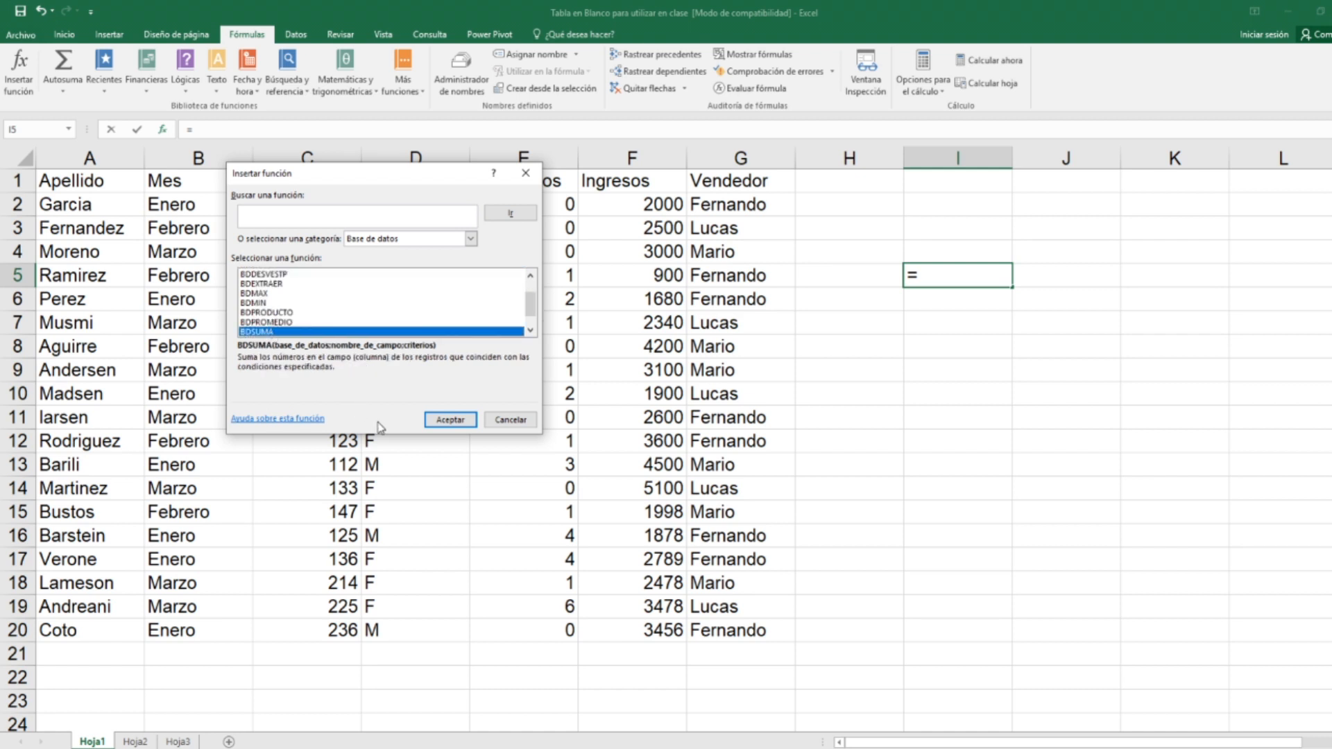
{"action": "left_click", "coordinate": [435, 421]}
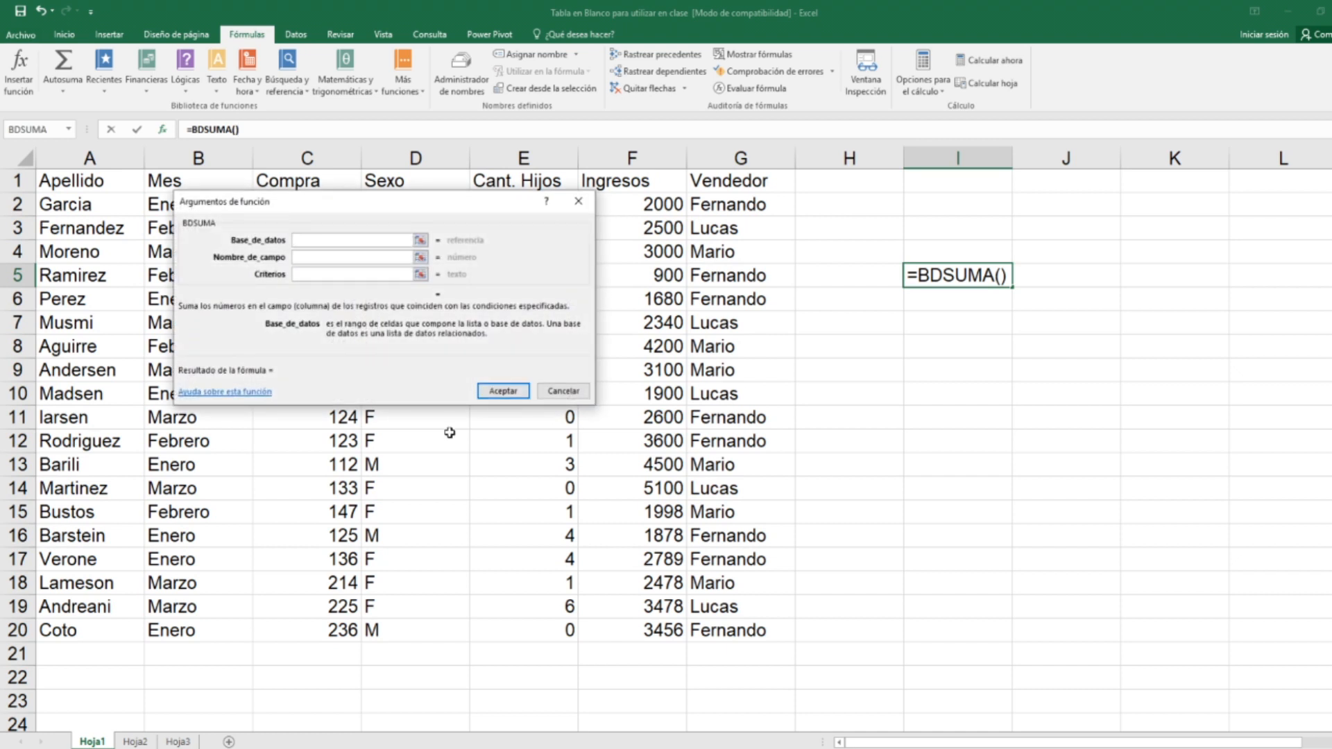
Step: Review the BDSUMA arguments Base_de_datos, Nombre_de_campo and Criterios, and cancel the function
{"action": "left_click_drag", "start_coordinate": [346, 209], "coordinate": [372, 173]}
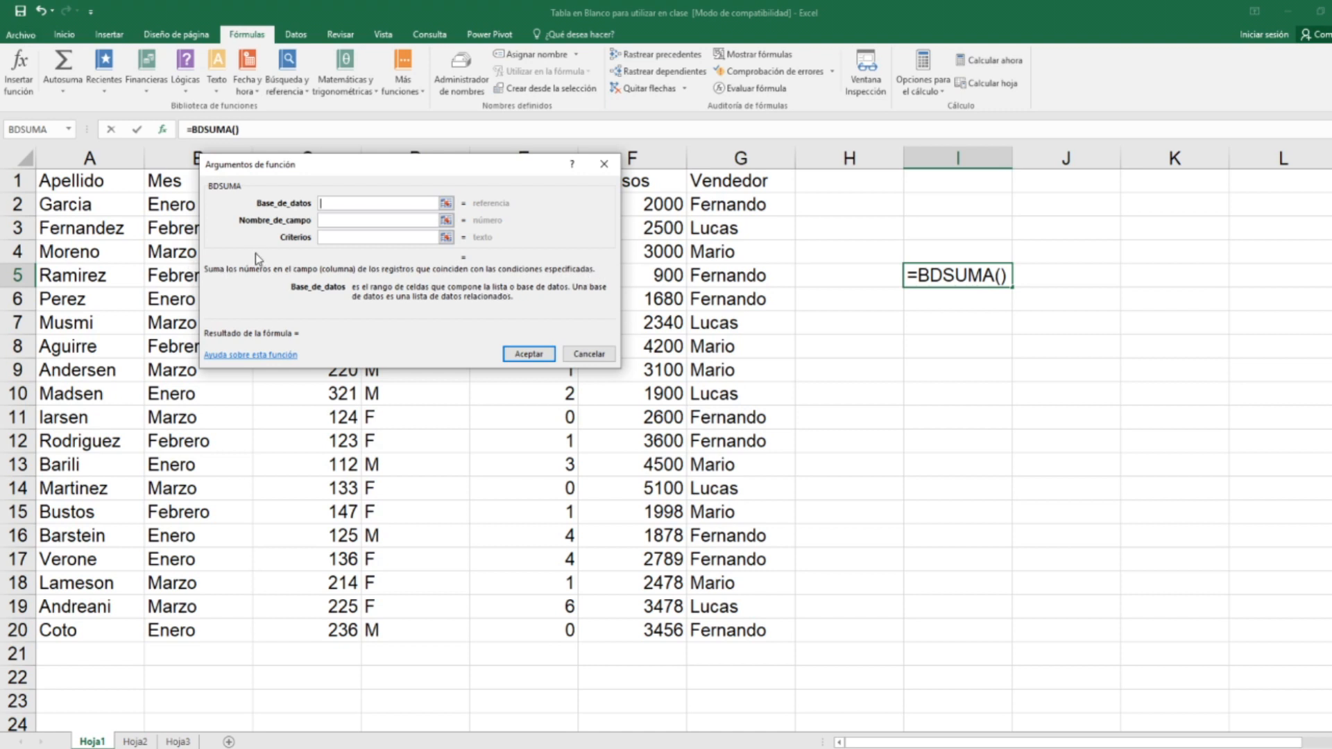
{"action": "left_click", "coordinate": [331, 220]}
{"action": "left_click", "coordinate": [330, 237]}
{"action": "left_click", "coordinate": [332, 220]}
{"action": "left_click", "coordinate": [334, 203]}
{"action": "left_click", "coordinate": [583, 357]}
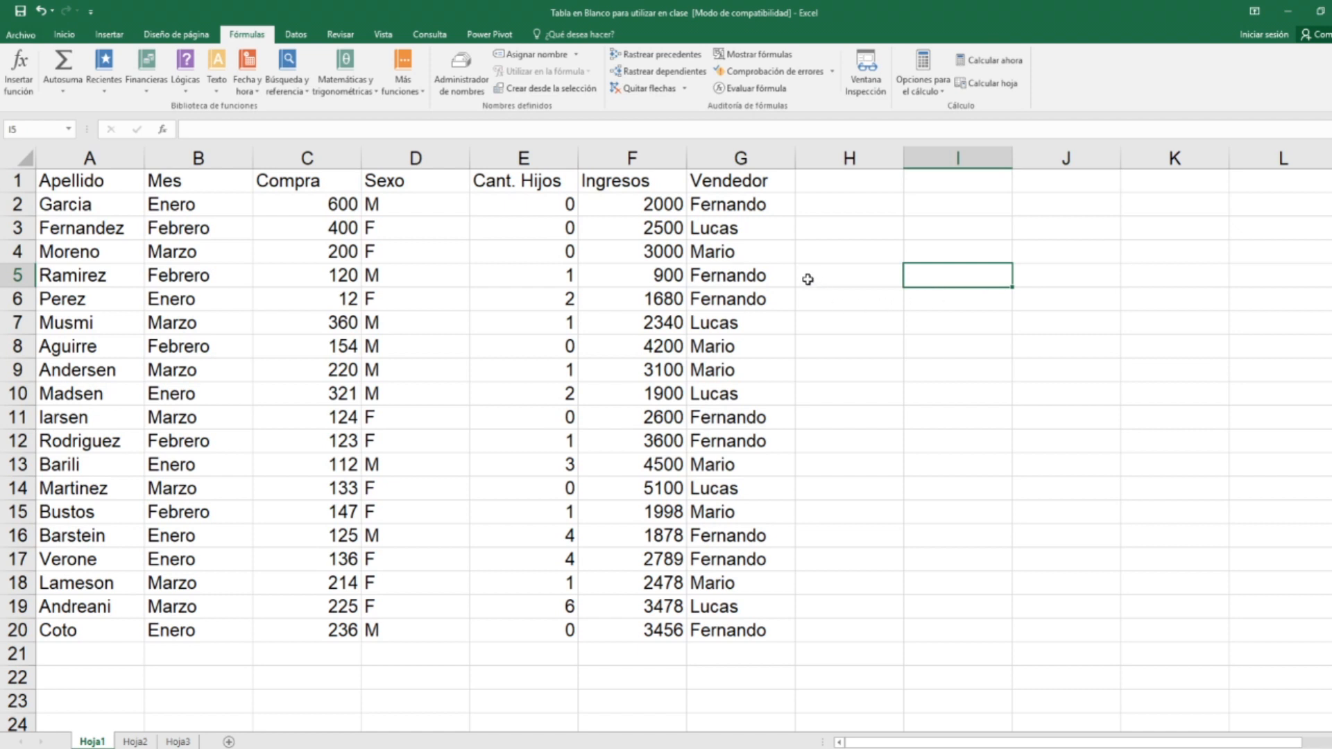
Step: Enter the label "suma de compras de las F" in cell I3
{"action": "left_click", "coordinate": [921, 224]}
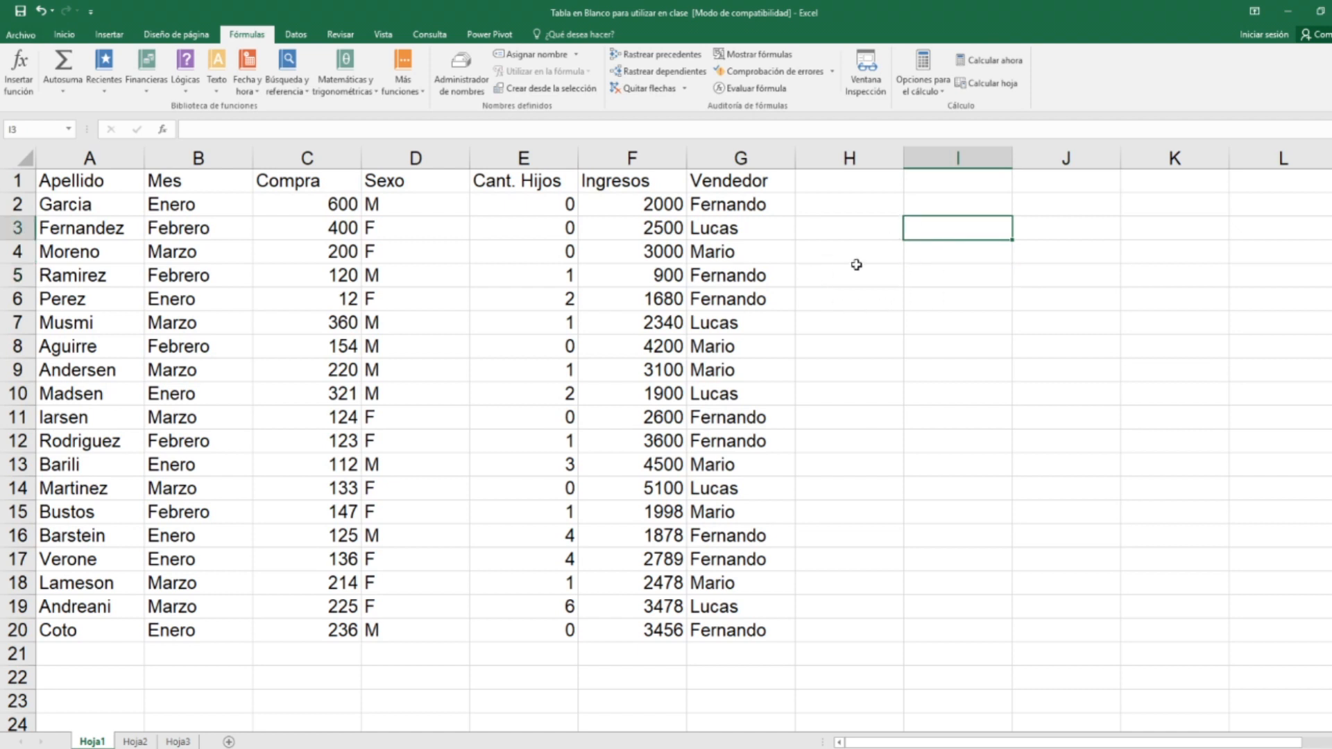
{"action": "type", "text": "suma de compras de las"}
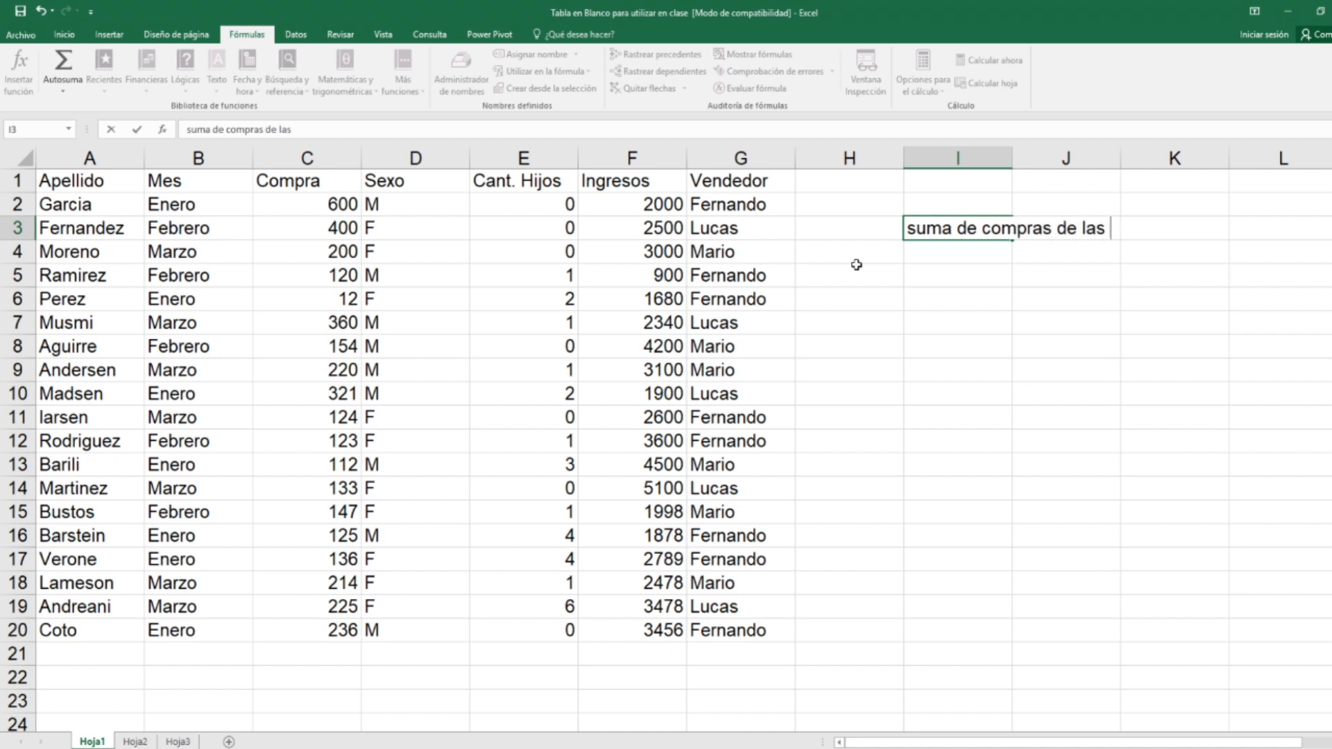
{"action": "type", "text": " F"}
{"action": "key", "text": "Return"}
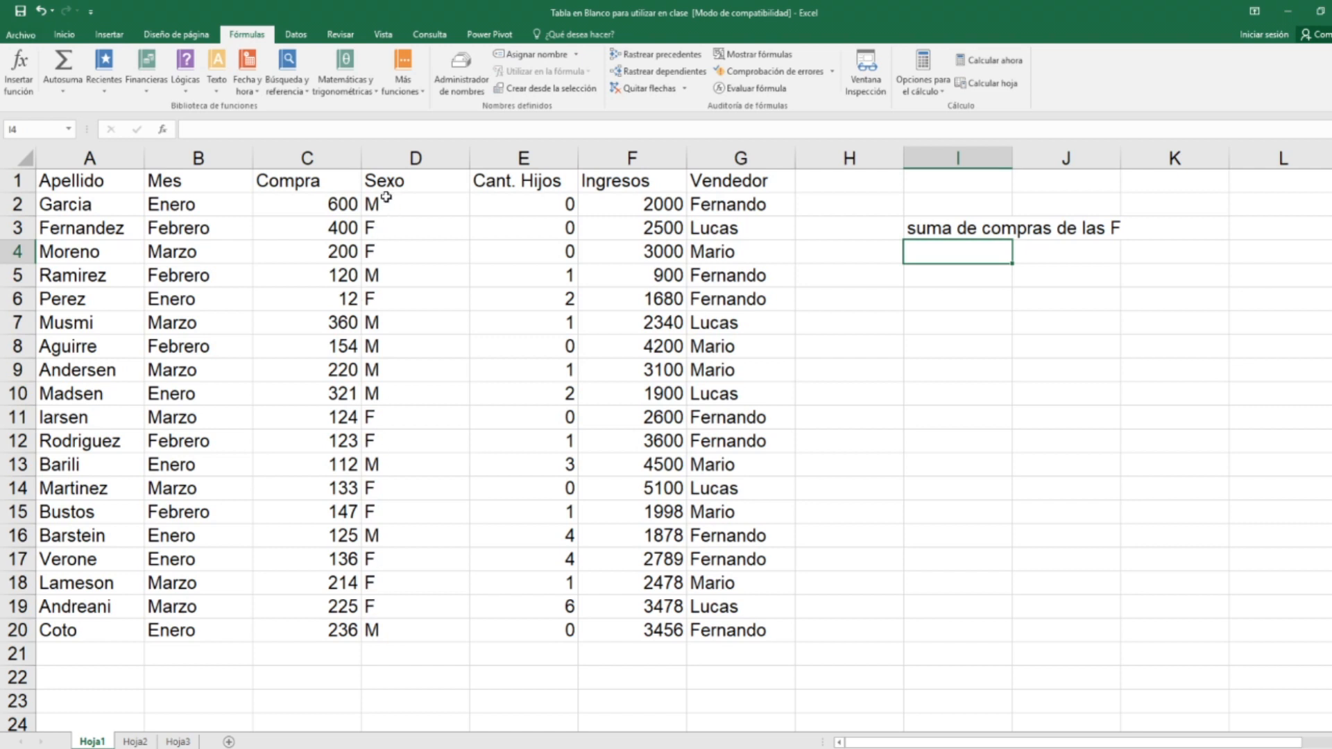
Step: Enter the first criteria range in I4:I5, with the heading "Sexo" and the value "f" below it
{"action": "type", "text": "Sexo"}
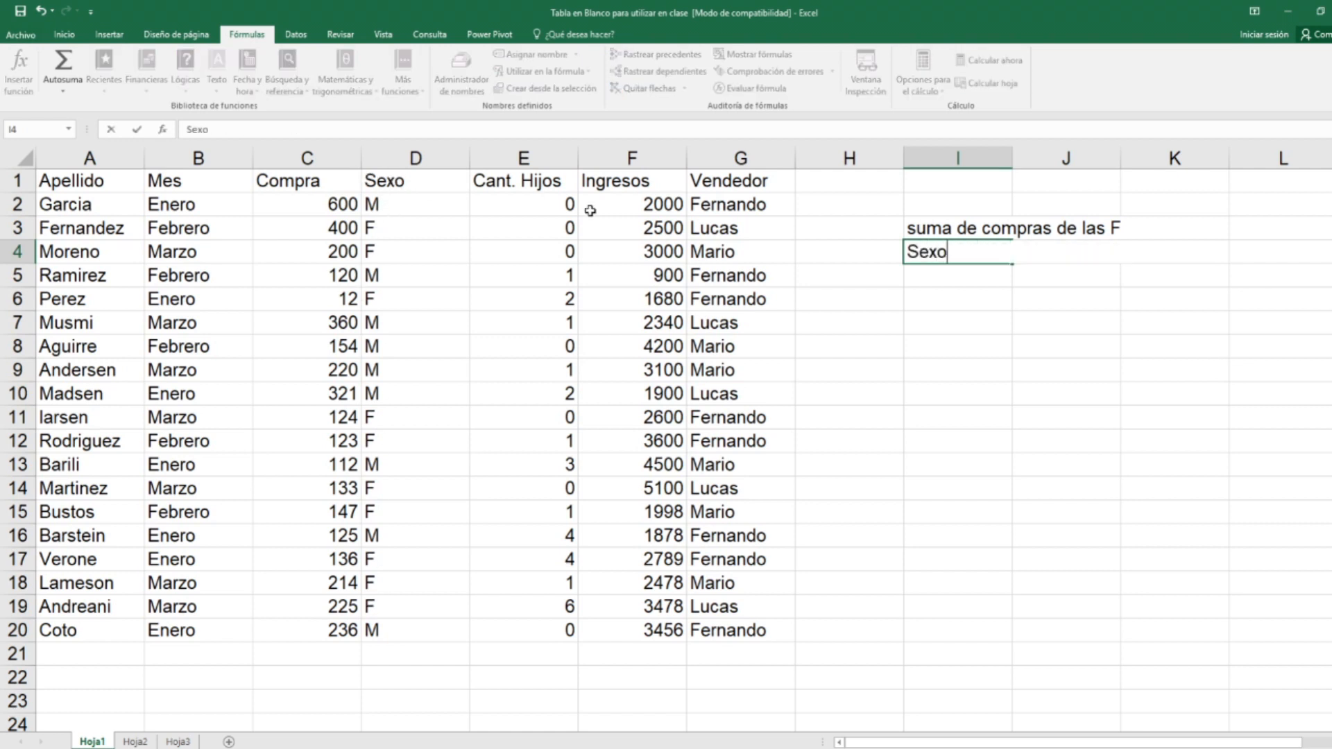
{"action": "key", "text": "Return"}
{"action": "type", "text": "+"}
{"action": "key", "text": "Escape"}
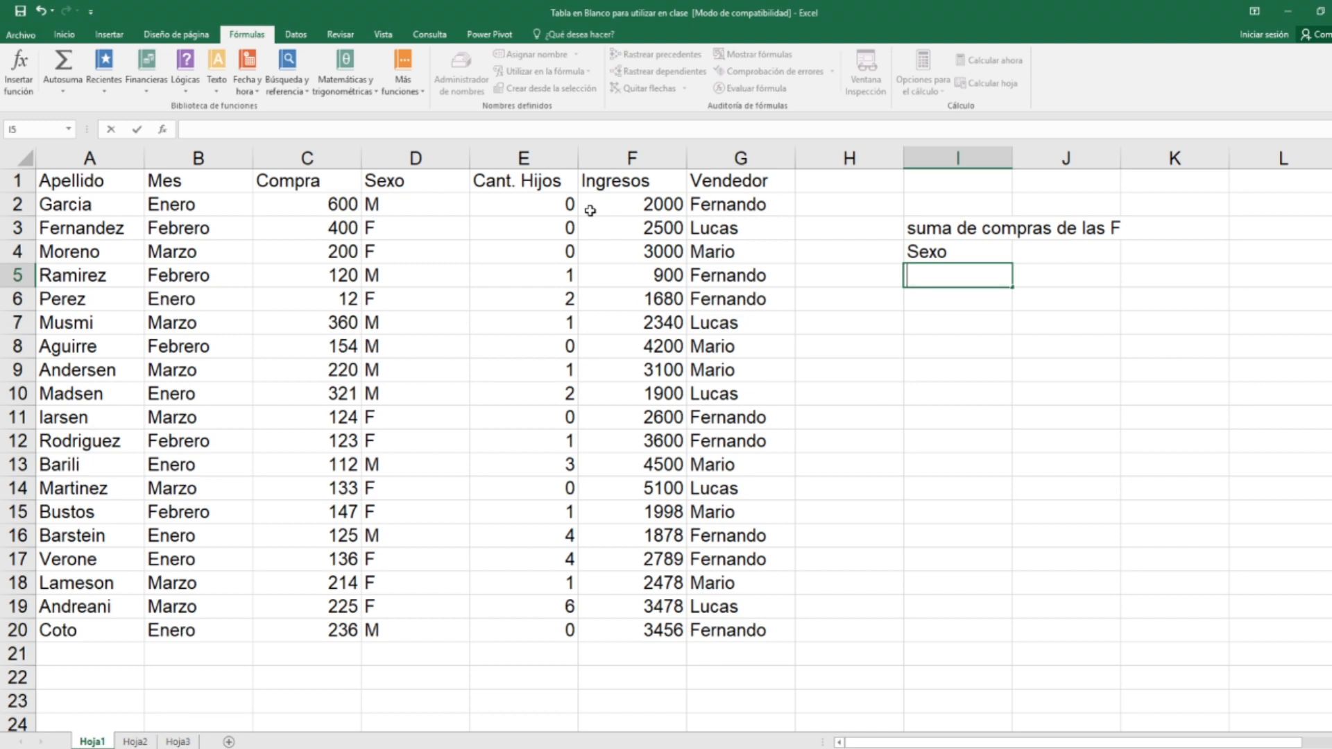
{"action": "type", "text": "f"}
{"action": "key", "text": "Return"}
{"action": "key", "text": "Up"}
{"action": "key", "text": "Up"}
{"action": "key", "text": "Down"}
{"action": "key", "text": "Up"}
{"action": "key", "text": "Down"}
{"action": "key", "text": "Up"}
{"action": "key", "text": "Down"}
{"action": "key", "text": "Up"}
{"action": "key", "text": "Down"}
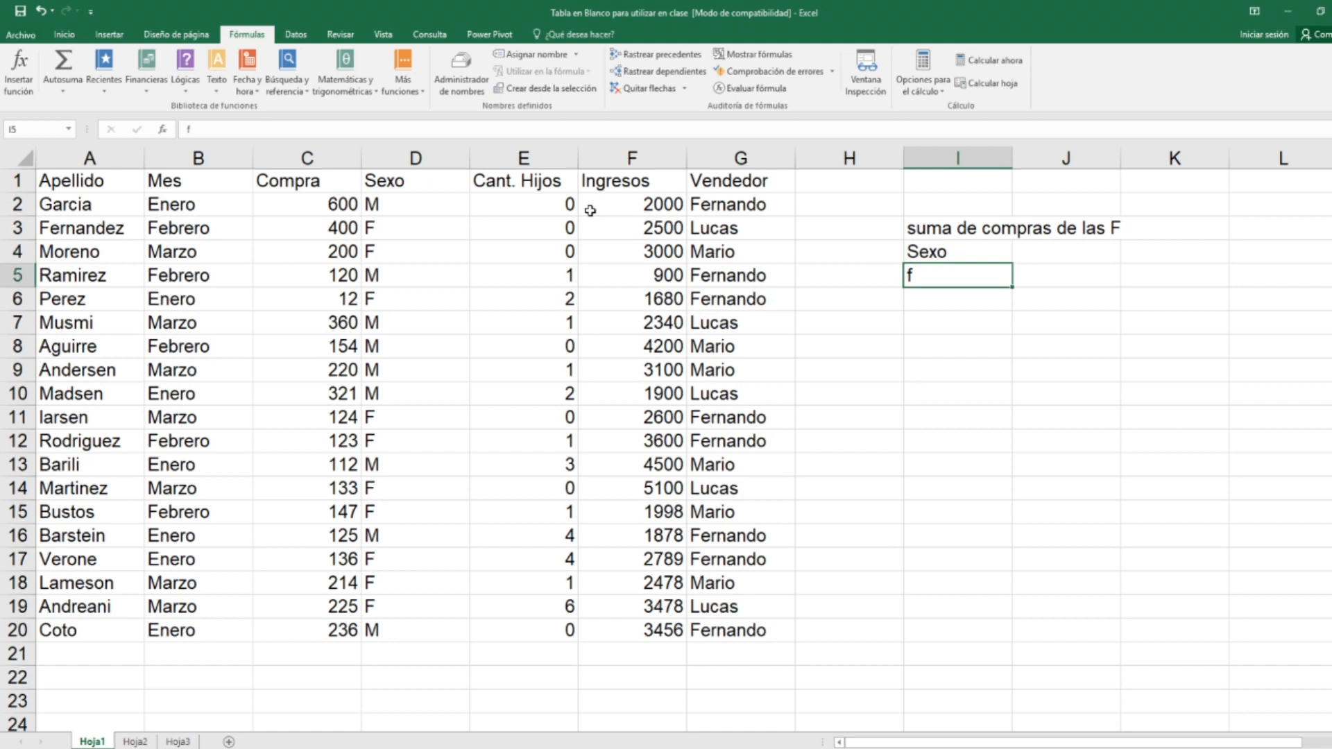
Step: Enter a second criteria range in I7:I8, with the heading "Sexo" and the value "m" below it
{"action": "key", "text": "Down"}
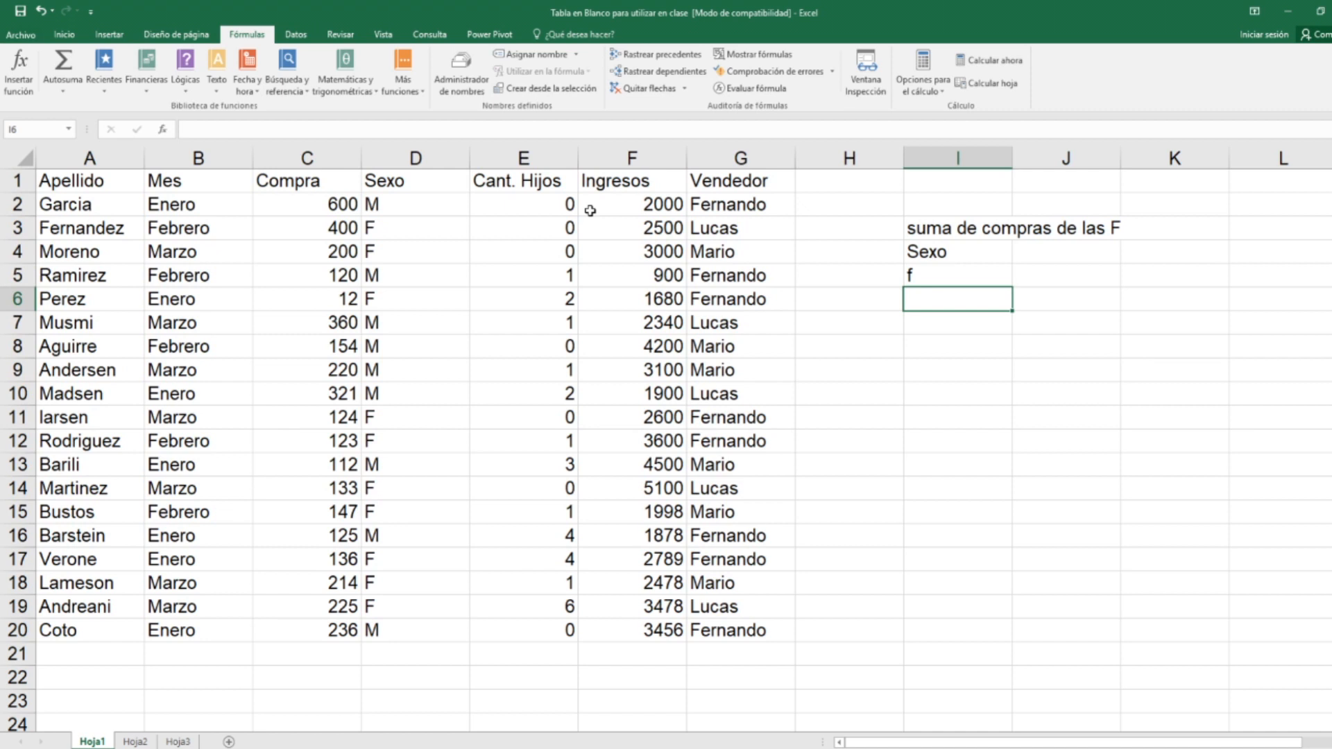
{"action": "key", "text": "Right"}
{"action": "key", "text": "Down"}
{"action": "key", "text": "Left"}
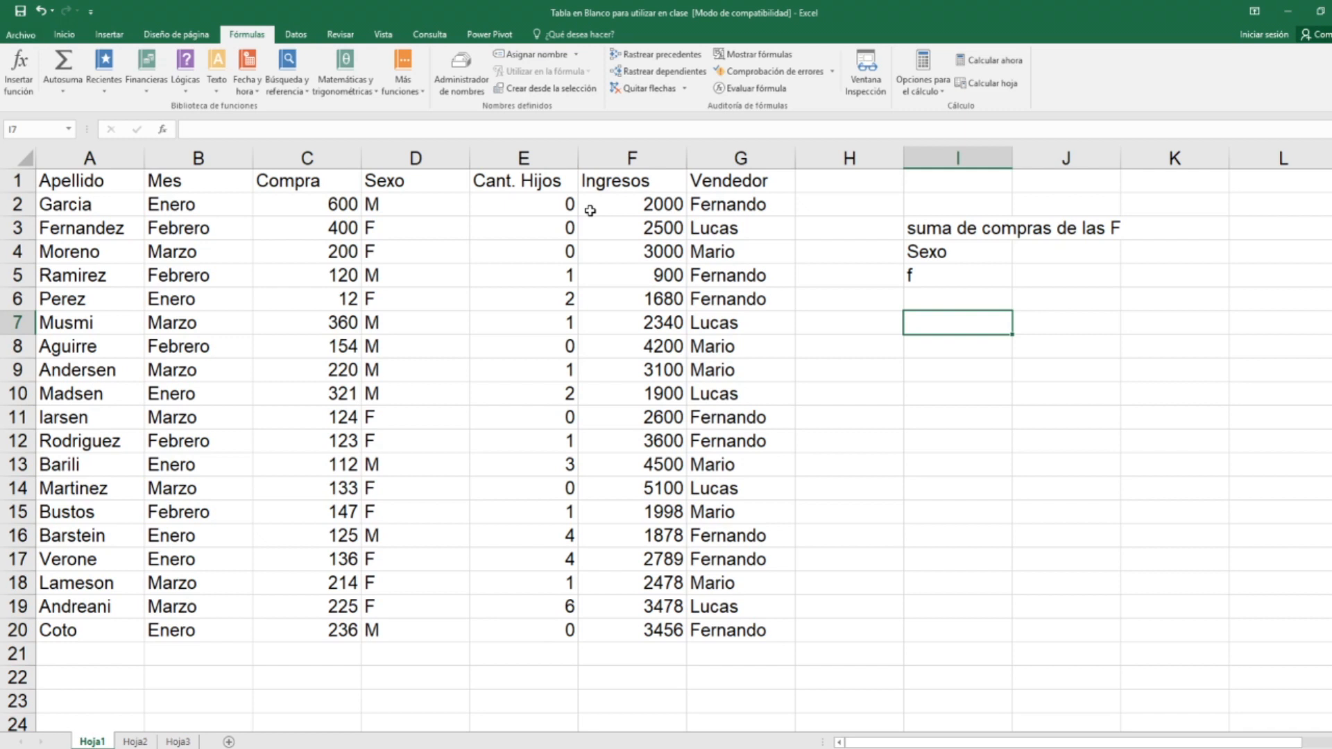
{"action": "type", "text": "Sexo"}
{"action": "key", "text": "Return"}
{"action": "type", "text": "m"}
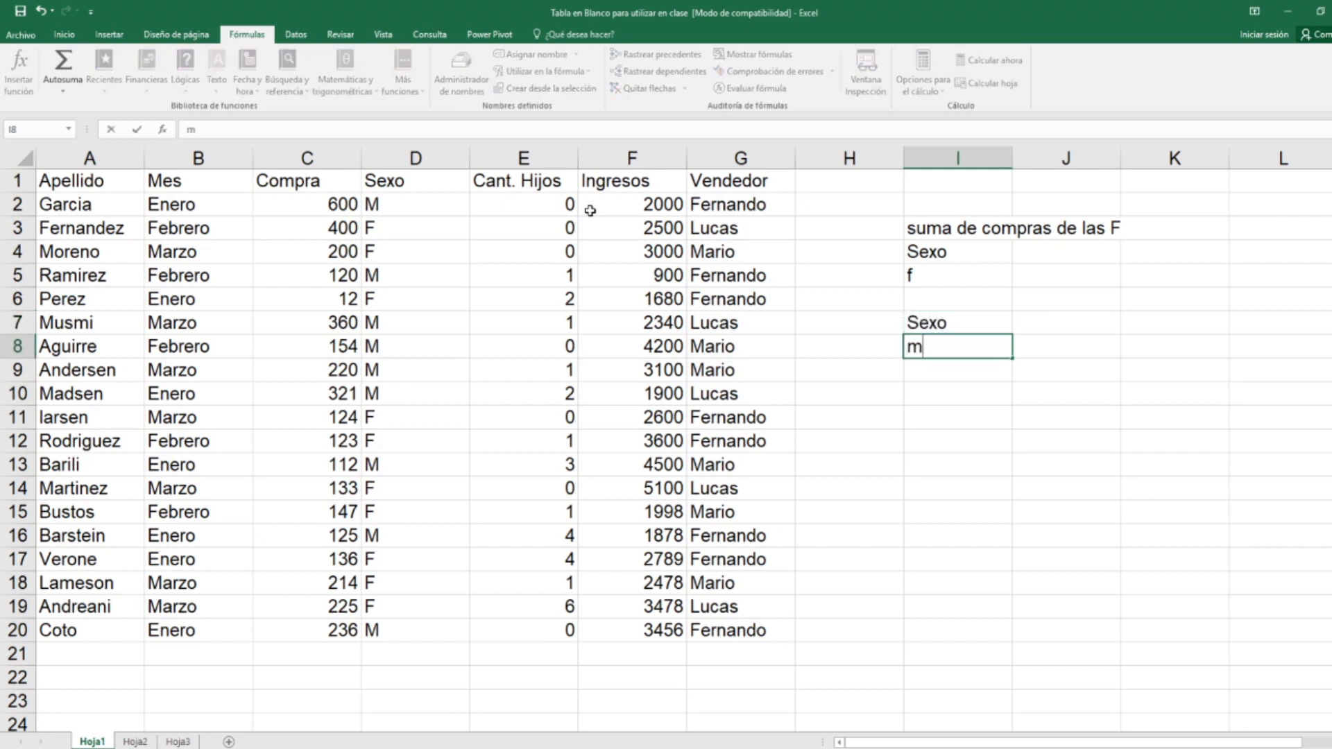
{"action": "key", "text": "Return"}
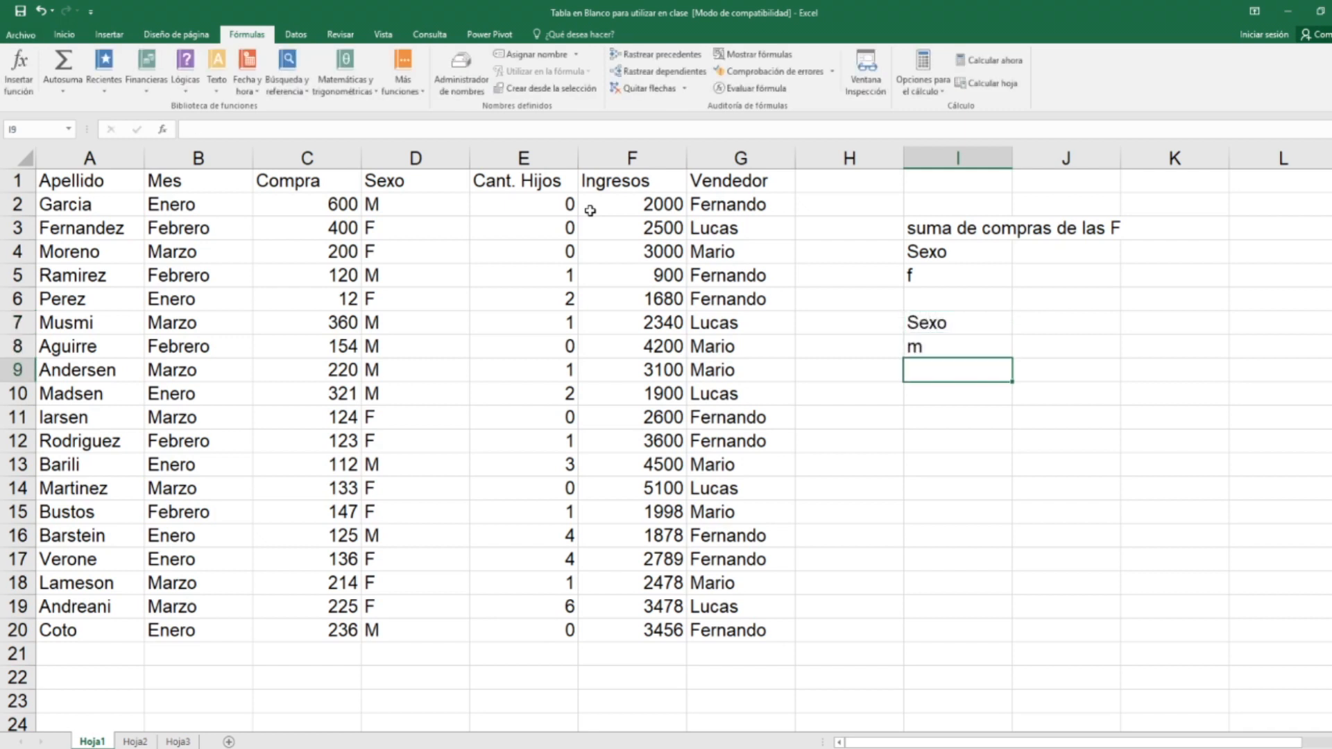
Step: Enter a third criteria range in I10:I11, with the heading "Mes" and the value "Enero" below it
{"action": "key", "text": "Down"}
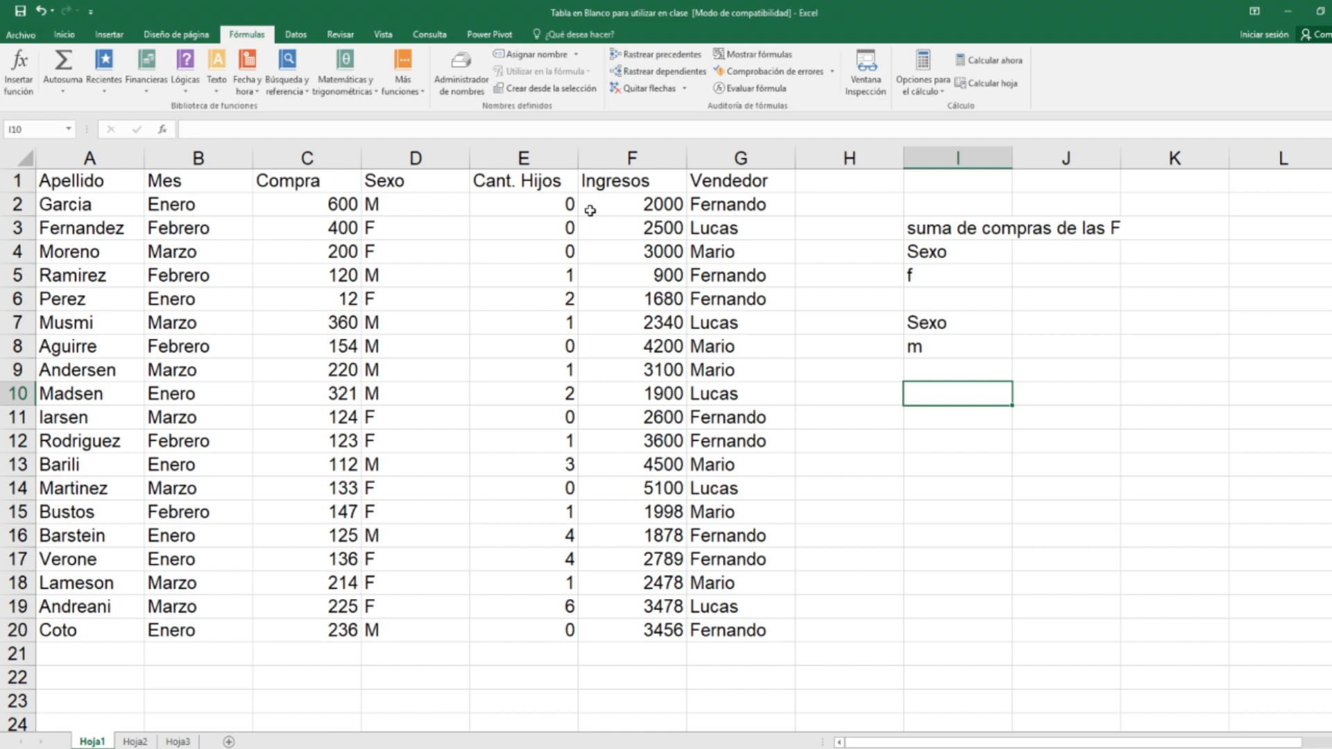
{"action": "type", "text": "Mes"}
{"action": "key", "text": "Return"}
{"action": "type", "text": "Enero"}
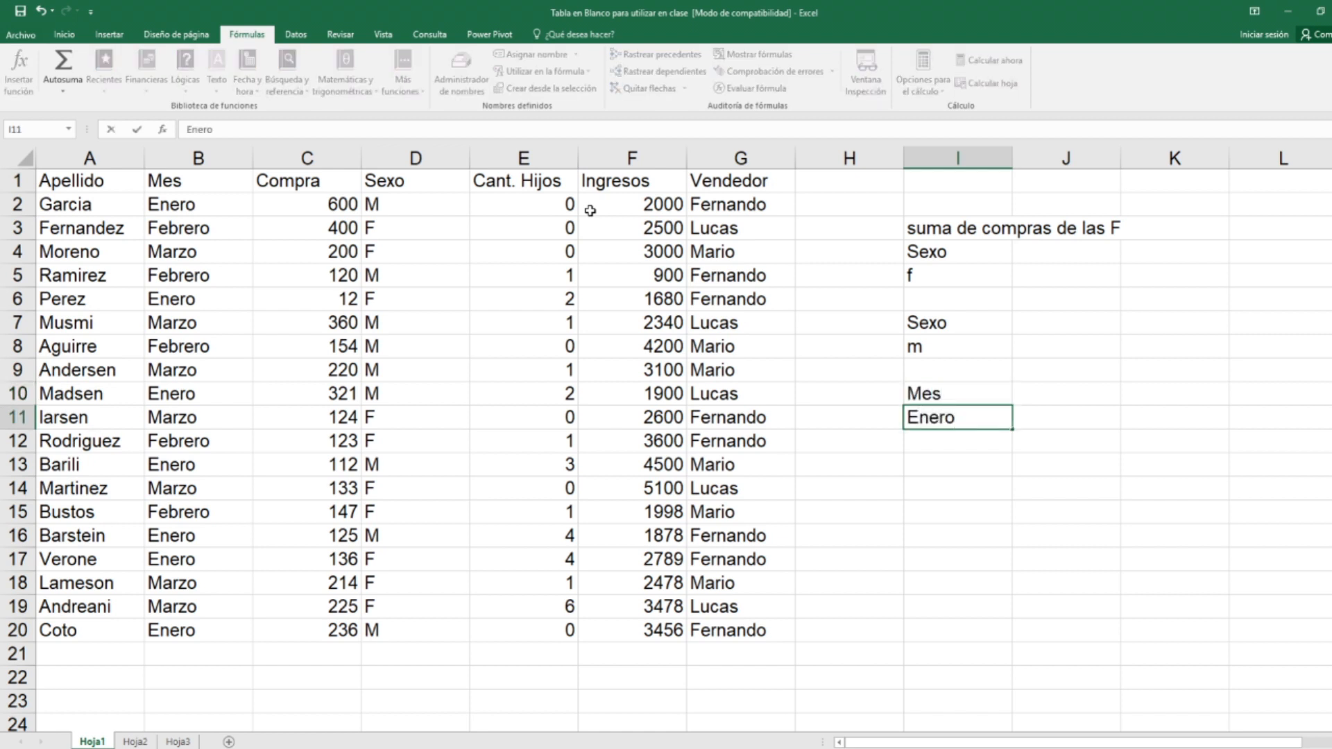
{"action": "key", "text": "Return"}
{"action": "key", "text": "Up"}
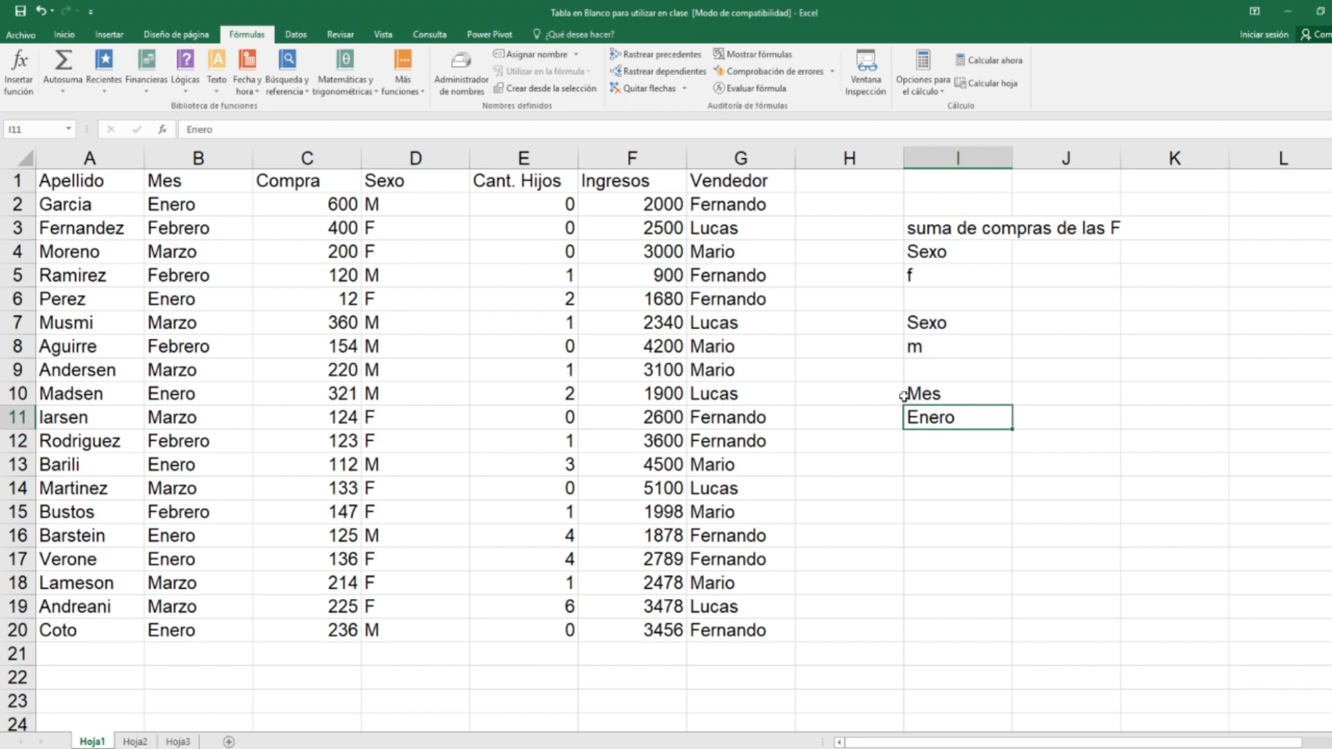
Step: Compare the spelling of the criteria heading "Mes" in I10 with the table's column heading in B1, keeping the text as it is
{"action": "left_click", "coordinate": [933, 396]}
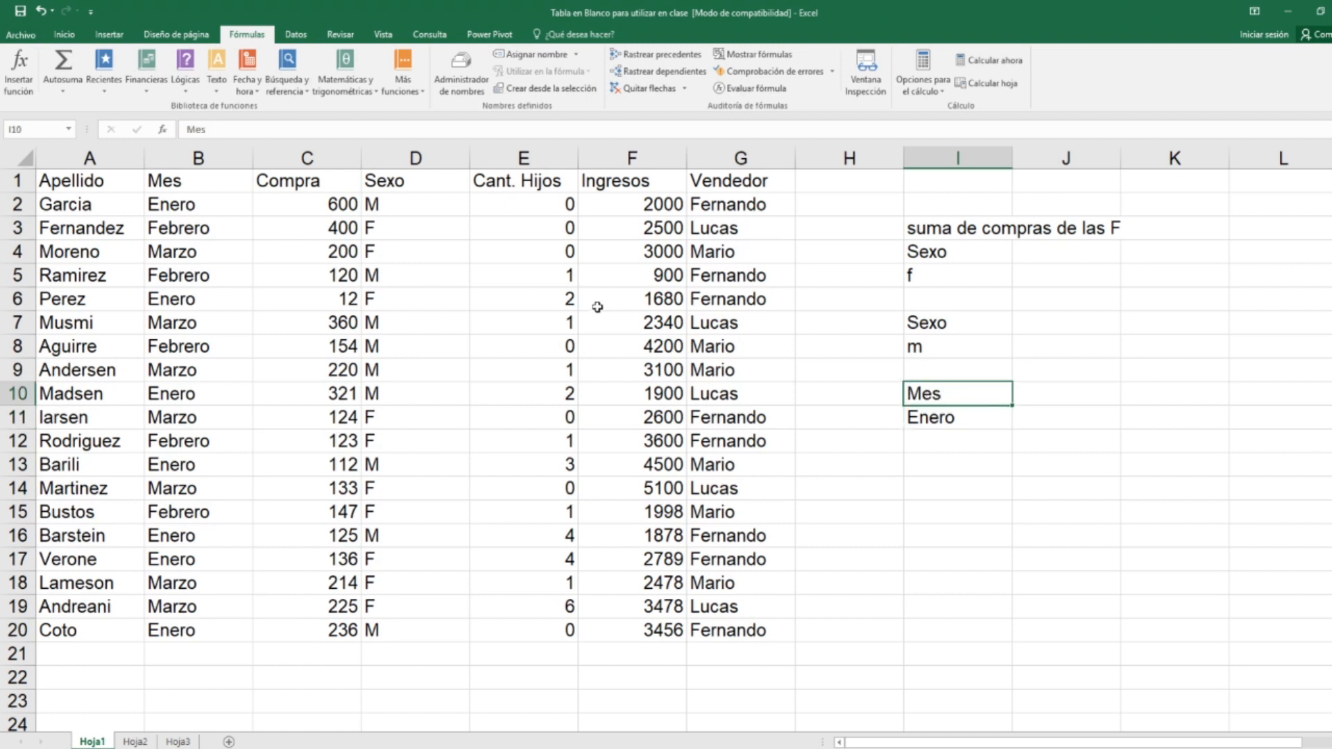
{"action": "left_click", "coordinate": [202, 180]}
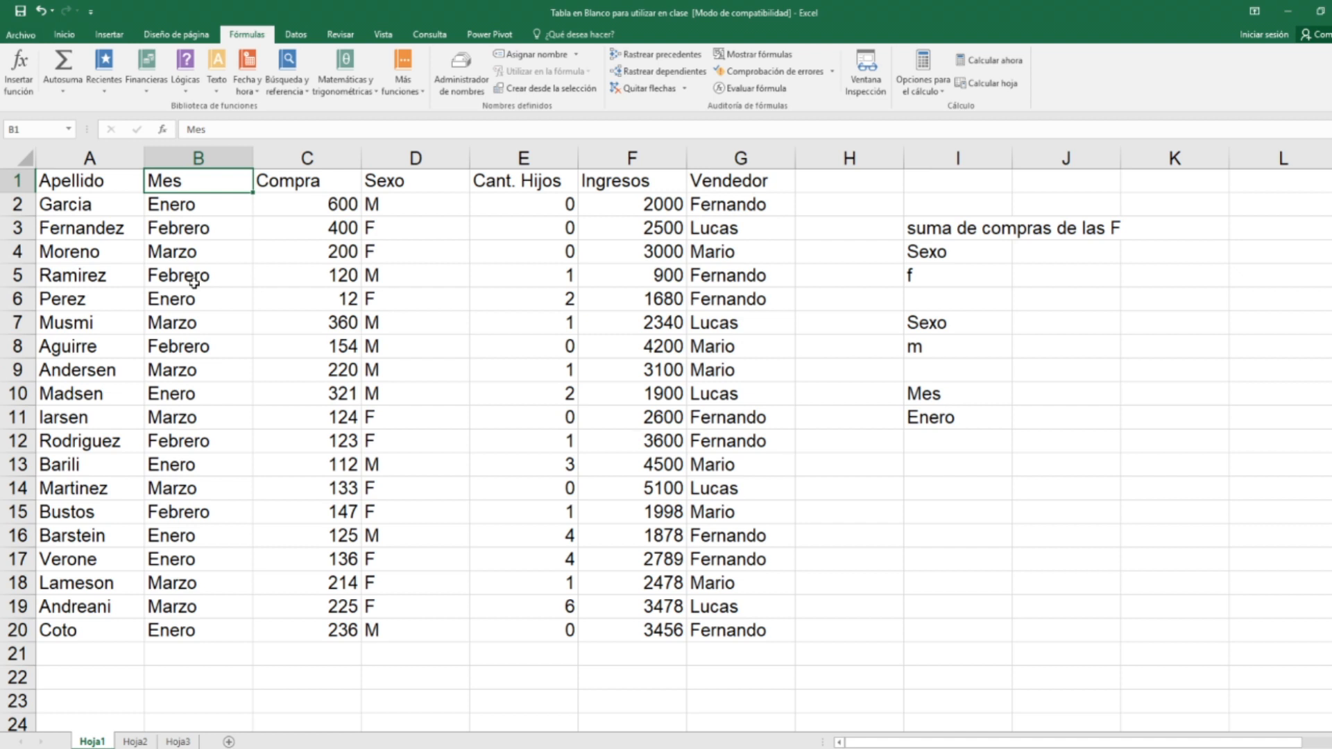
{"action": "left_click", "coordinate": [202, 210]}
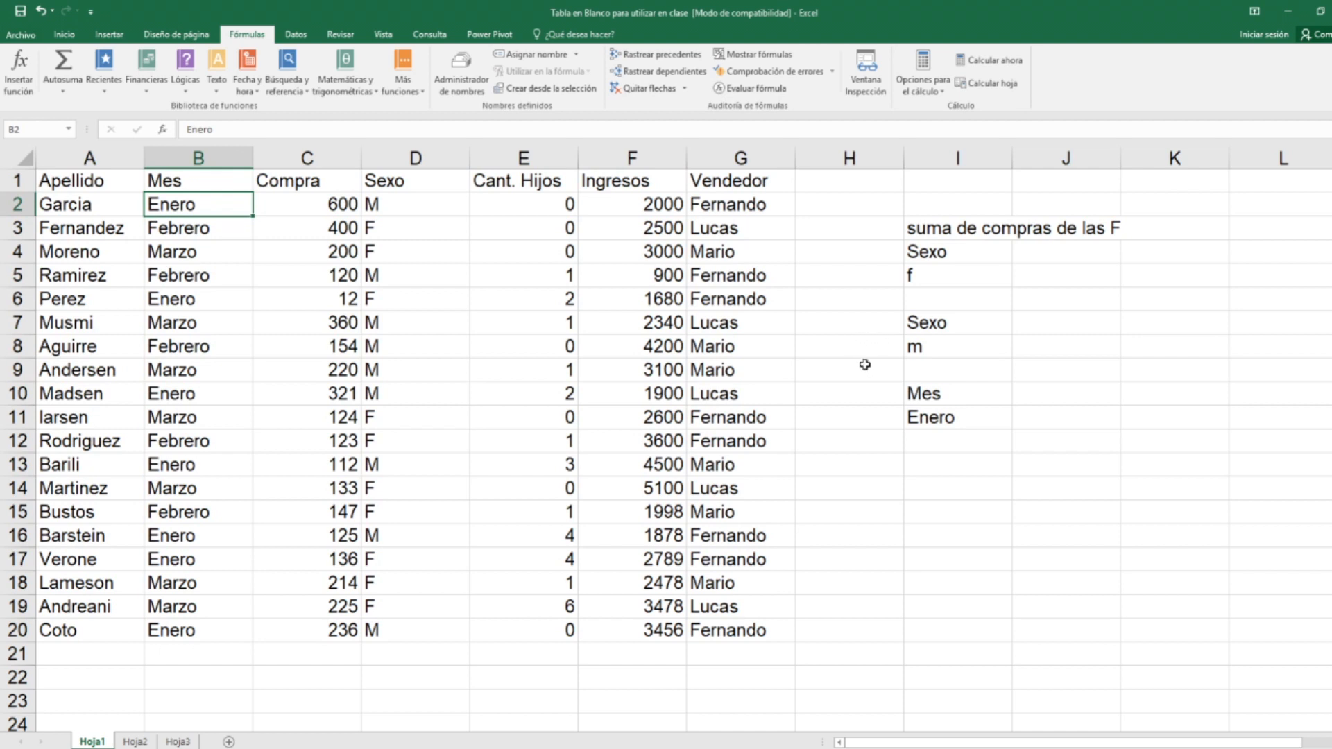
{"action": "left_click", "coordinate": [957, 395]}
{"action": "double_click", "coordinate": [957, 395]}
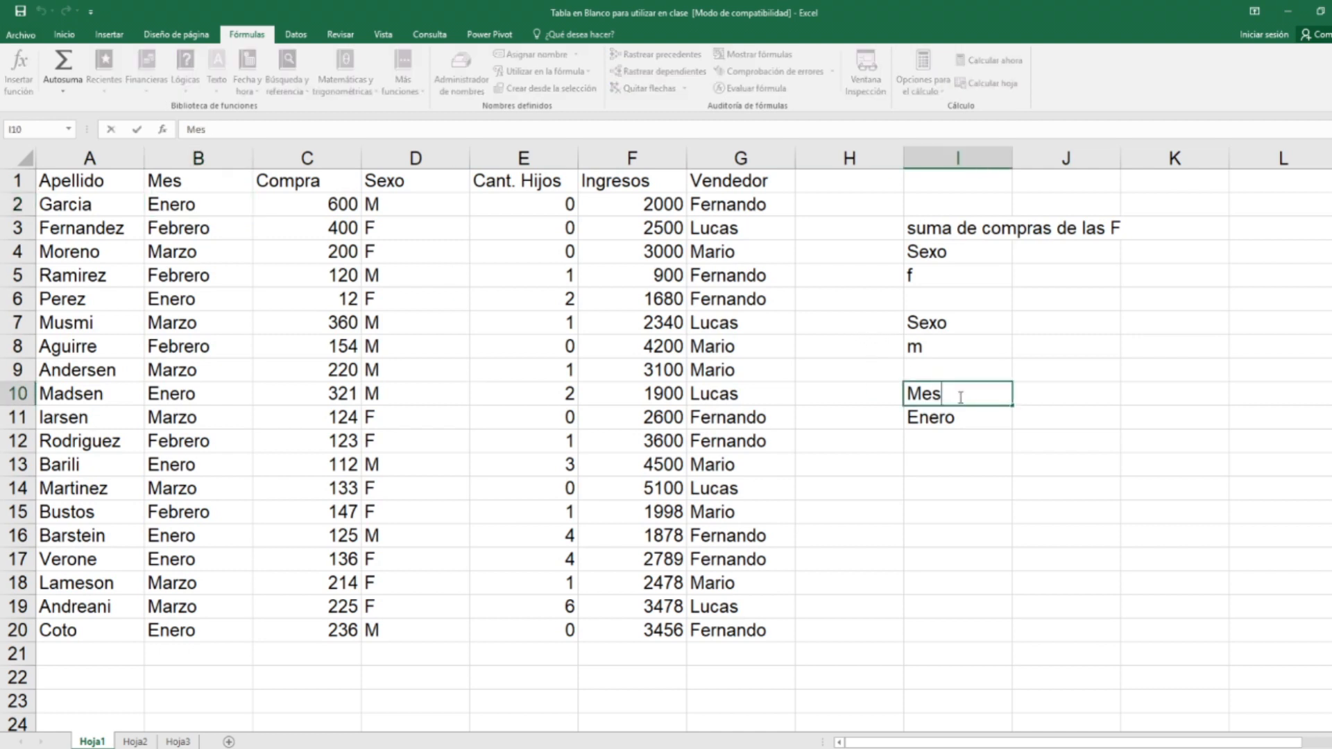
{"action": "type", "text": "a"}
{"action": "key", "text": "BackSpace"}
{"action": "key", "text": "Return"}
{"action": "key", "text": "Up"}
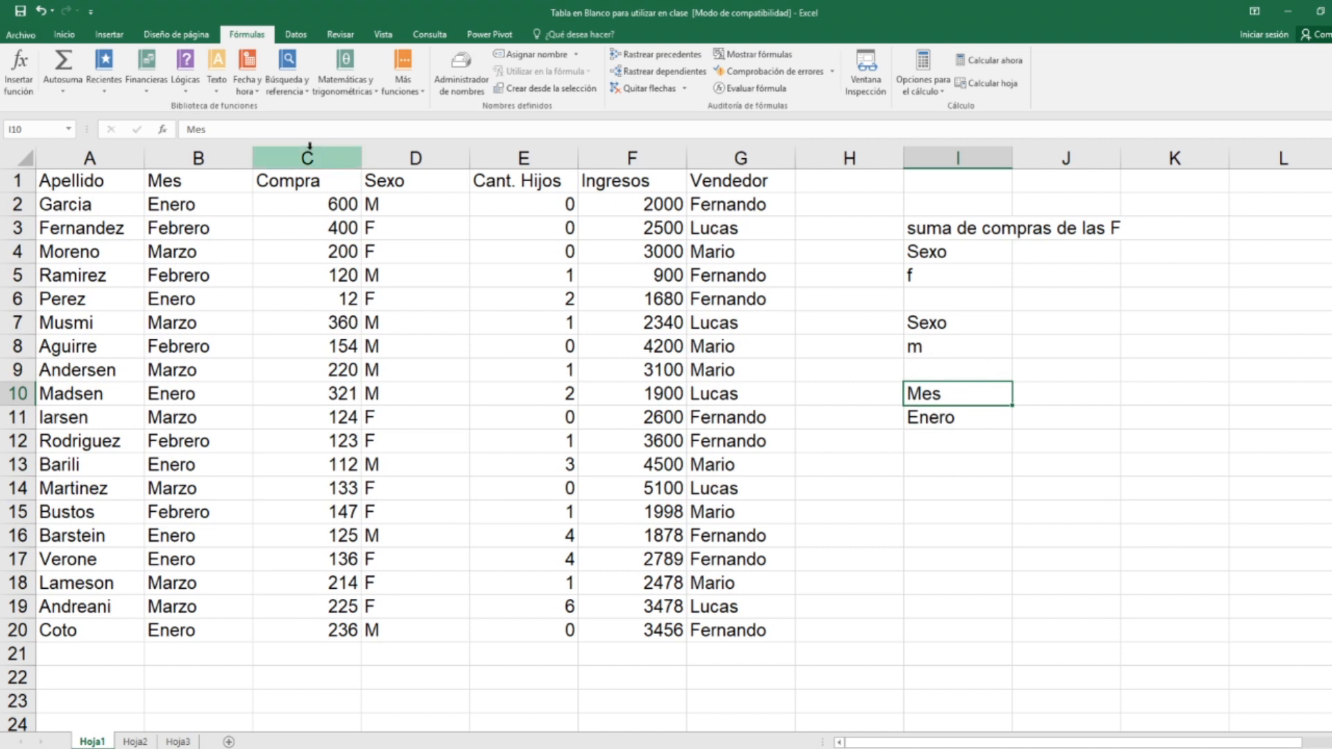
{"action": "left_click", "coordinate": [192, 183]}
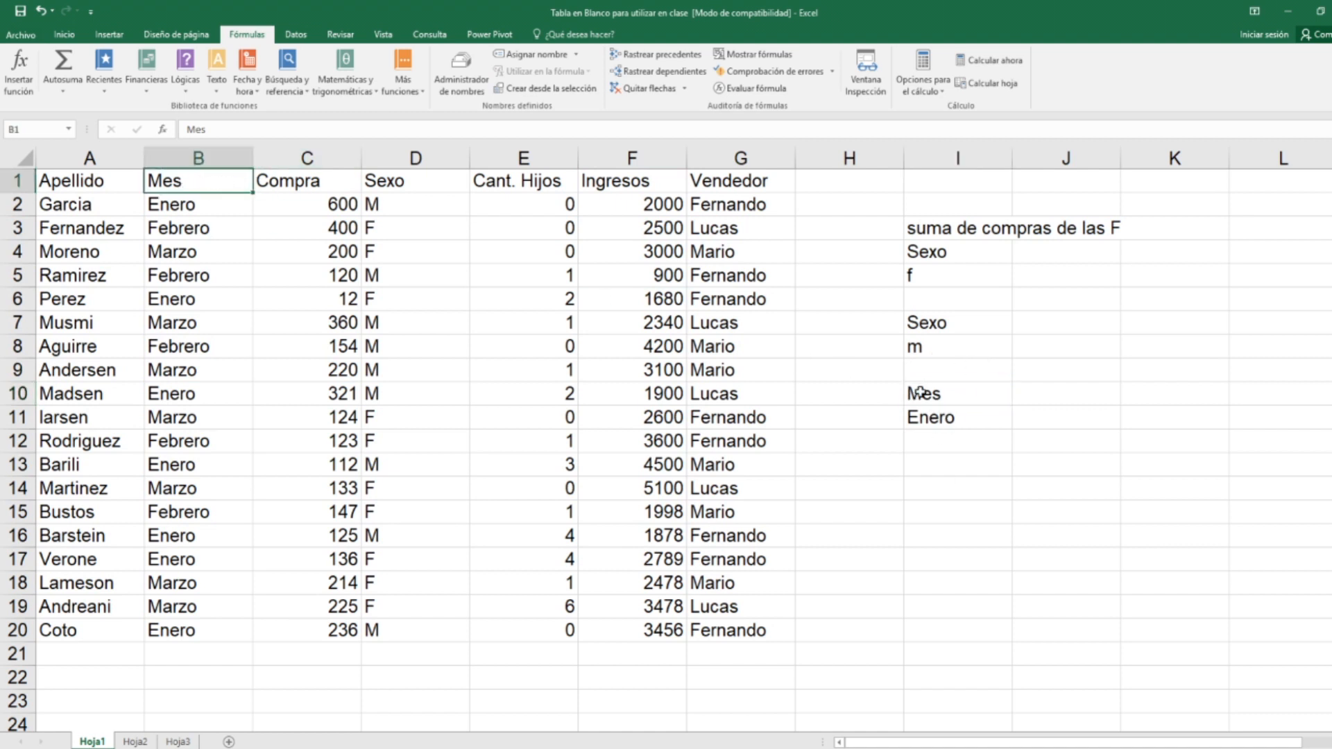
{"action": "left_click", "coordinate": [972, 397]}
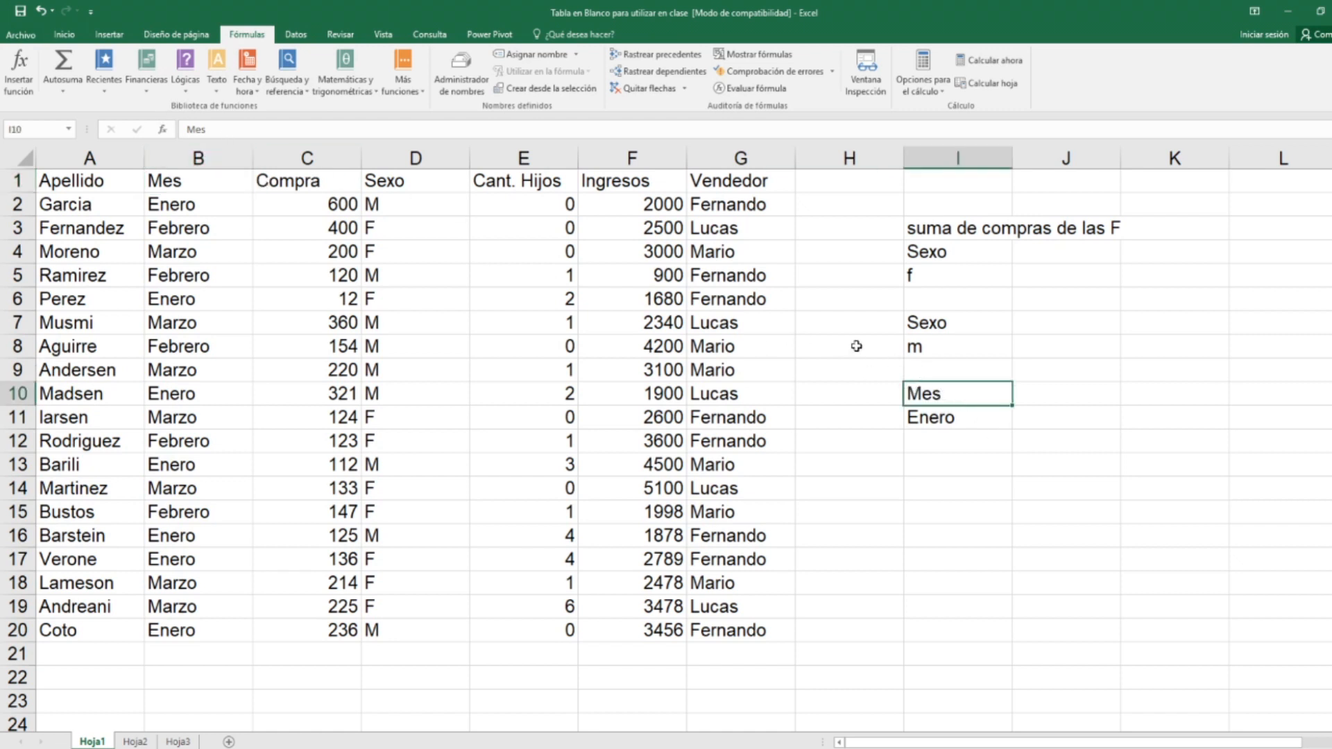
{"action": "double_click", "coordinate": [978, 392]}
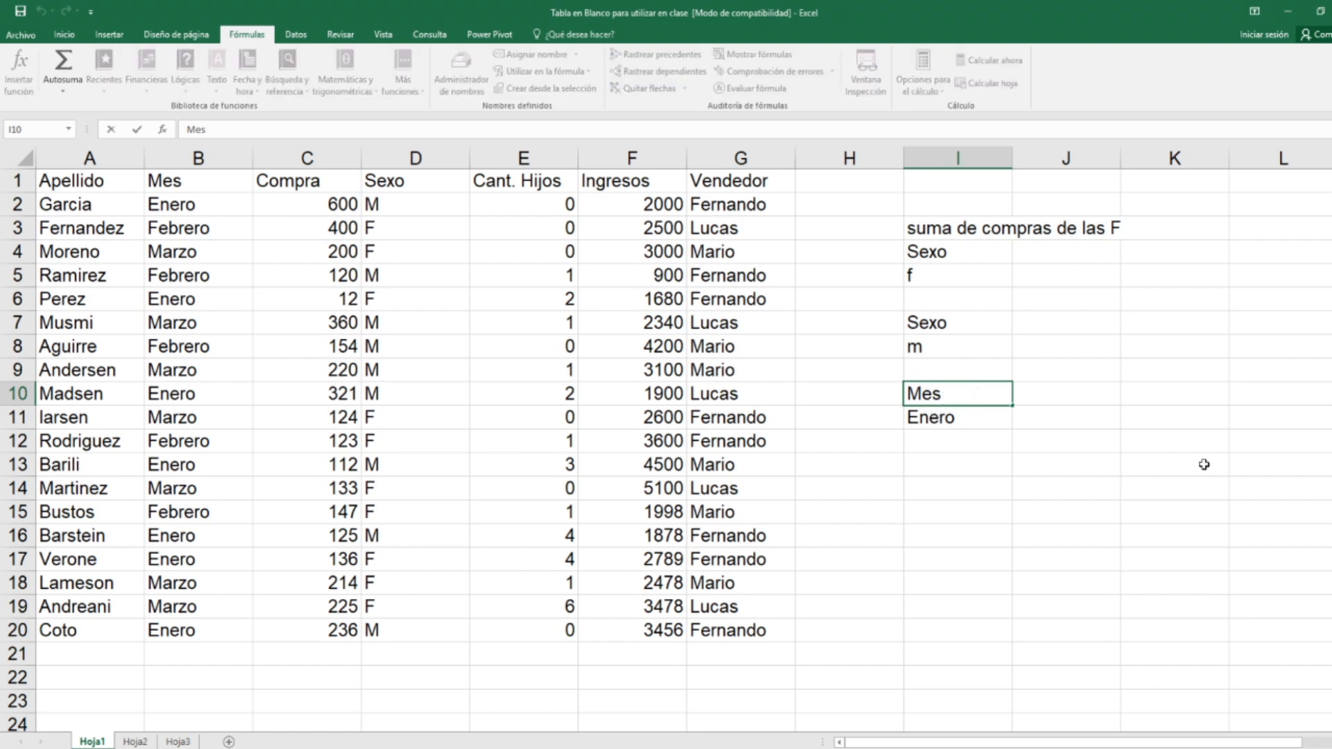
{"action": "key", "text": "Return"}
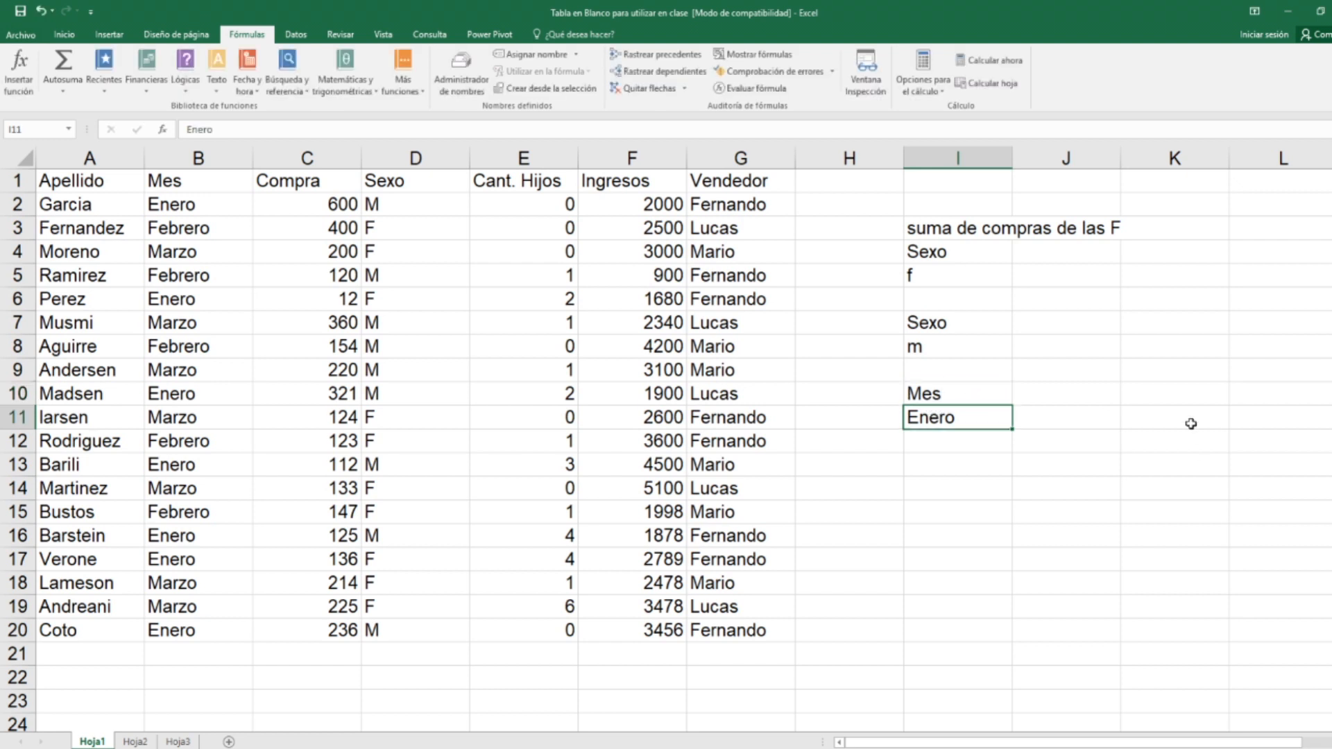
Step: Clear the extra criteria ranges in I7:I8 and I10:I11
{"action": "left_click_drag", "start_coordinate": [857, 303], "coordinate": [1000, 444]}
{"action": "key", "text": "Delete"}
Step: Insert the BDSUMA function from the Base de datos category in cell I6
{"action": "left_click", "coordinate": [942, 297]}
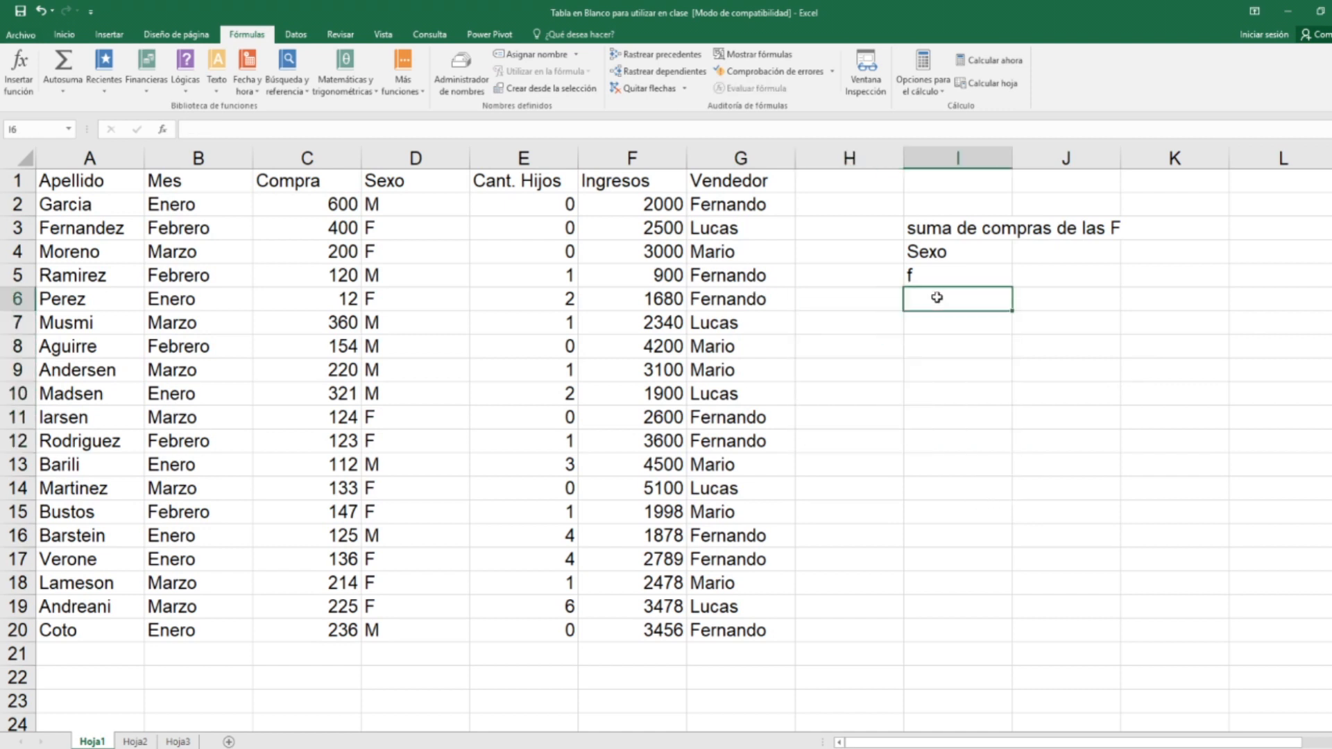
{"action": "left_click", "coordinate": [163, 130]}
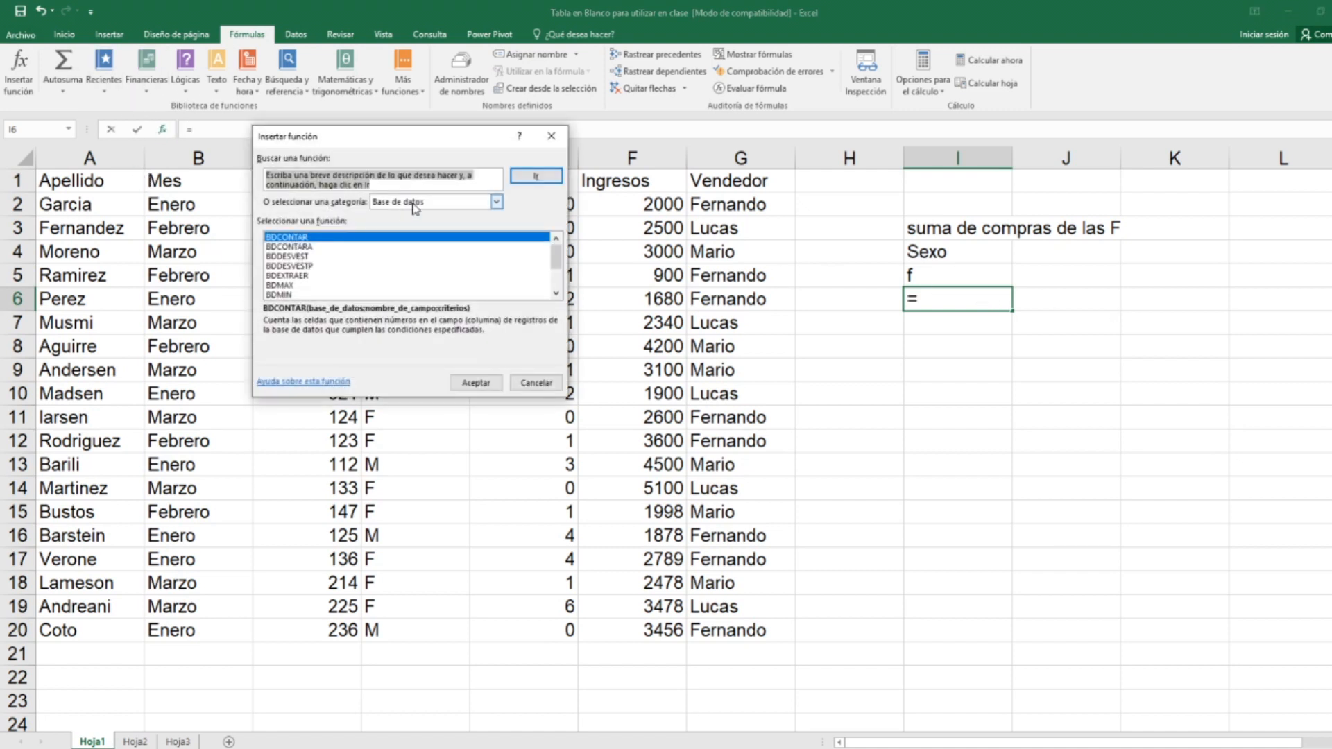
{"action": "left_click", "coordinate": [419, 204]}
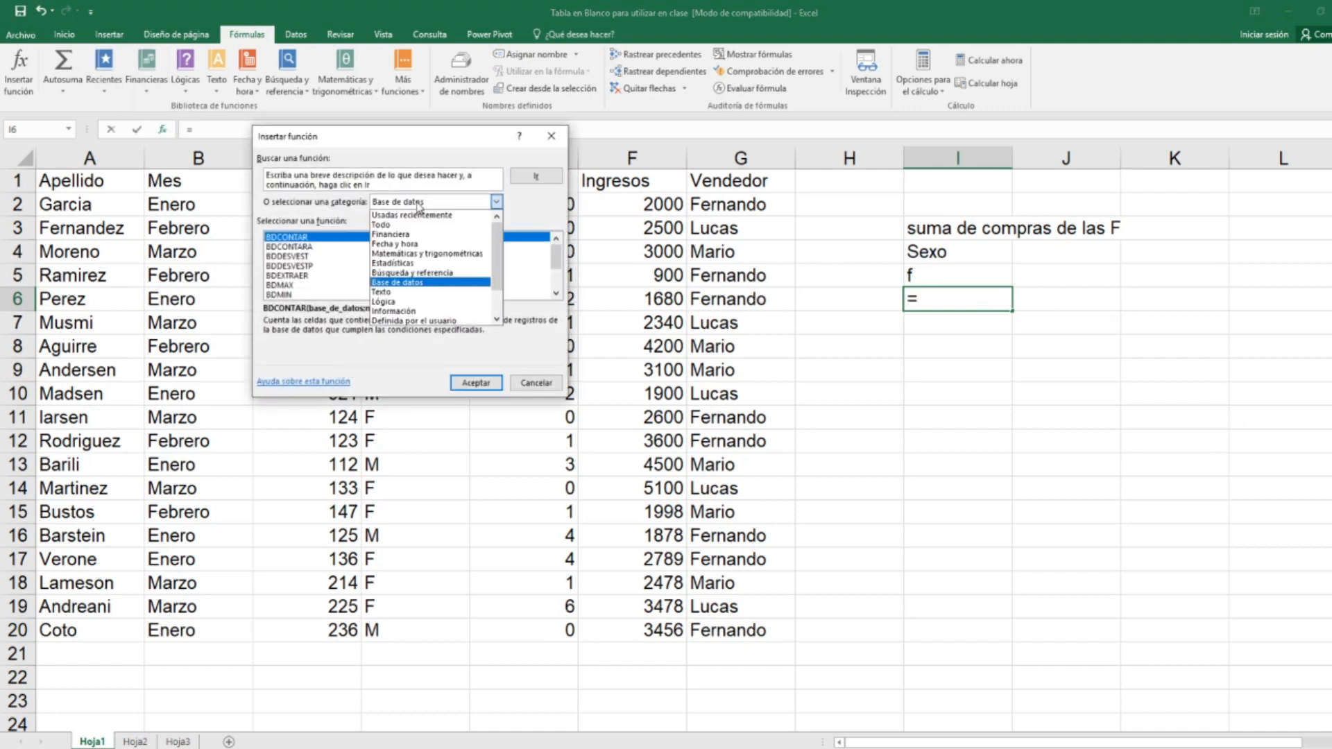
{"action": "left_click", "coordinate": [410, 283]}
{"action": "scroll", "coordinate": [311, 272], "scroll_direction": "down", "scroll_amount": 2}
{"action": "left_click", "coordinate": [293, 277]}
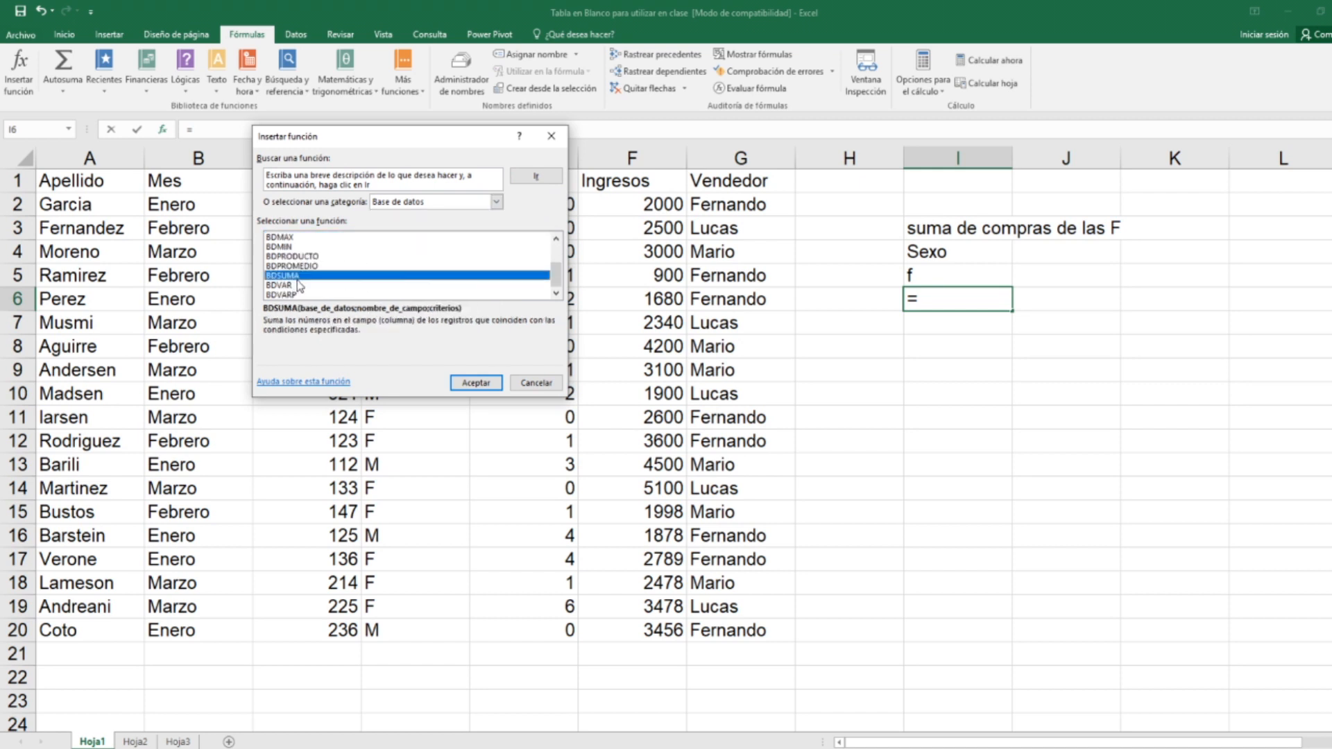
{"action": "left_click", "coordinate": [479, 384]}
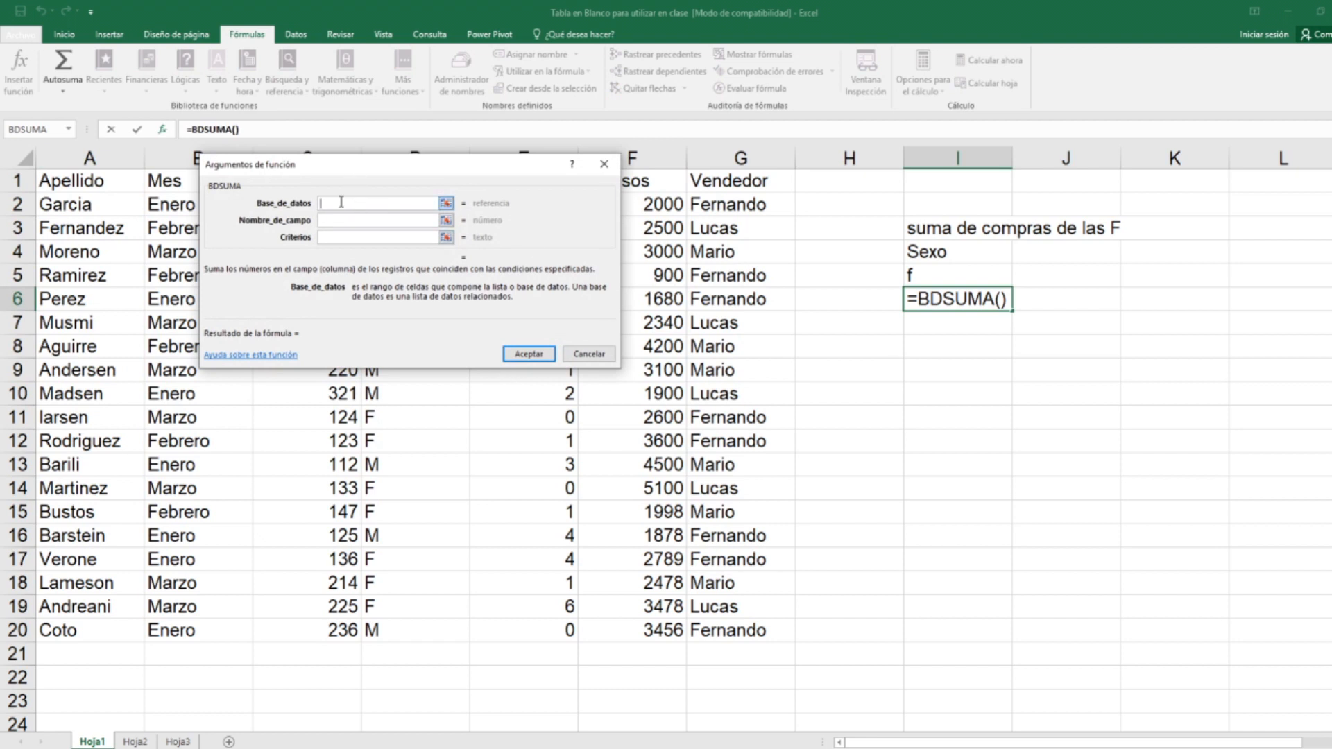
Step: Set the BDSUMA arguments to Base_de_datos A1:G20, Nombre_de_campo C1 and Criterios I4:I5, and accept the formula
{"action": "left_click", "coordinate": [75, 179]}
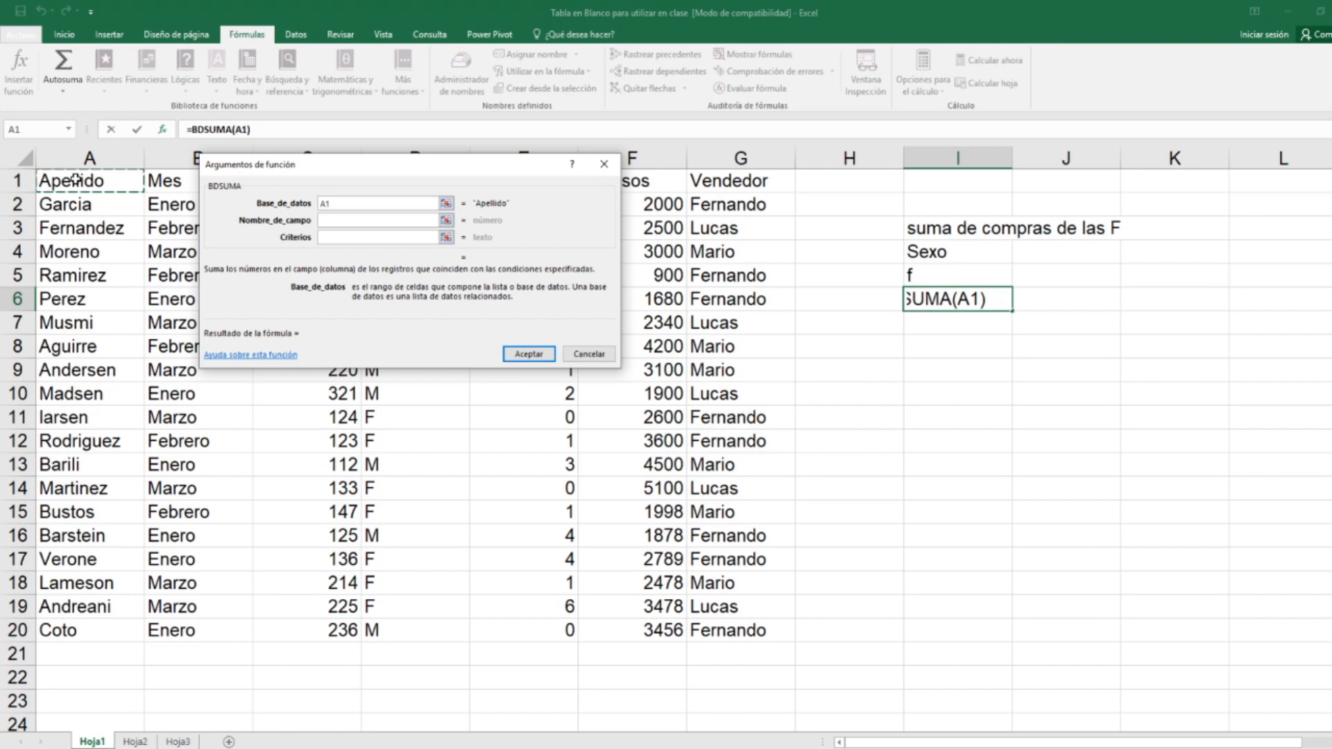
{"action": "left_click_drag", "start_coordinate": [75, 179], "coordinate": [707, 633]}
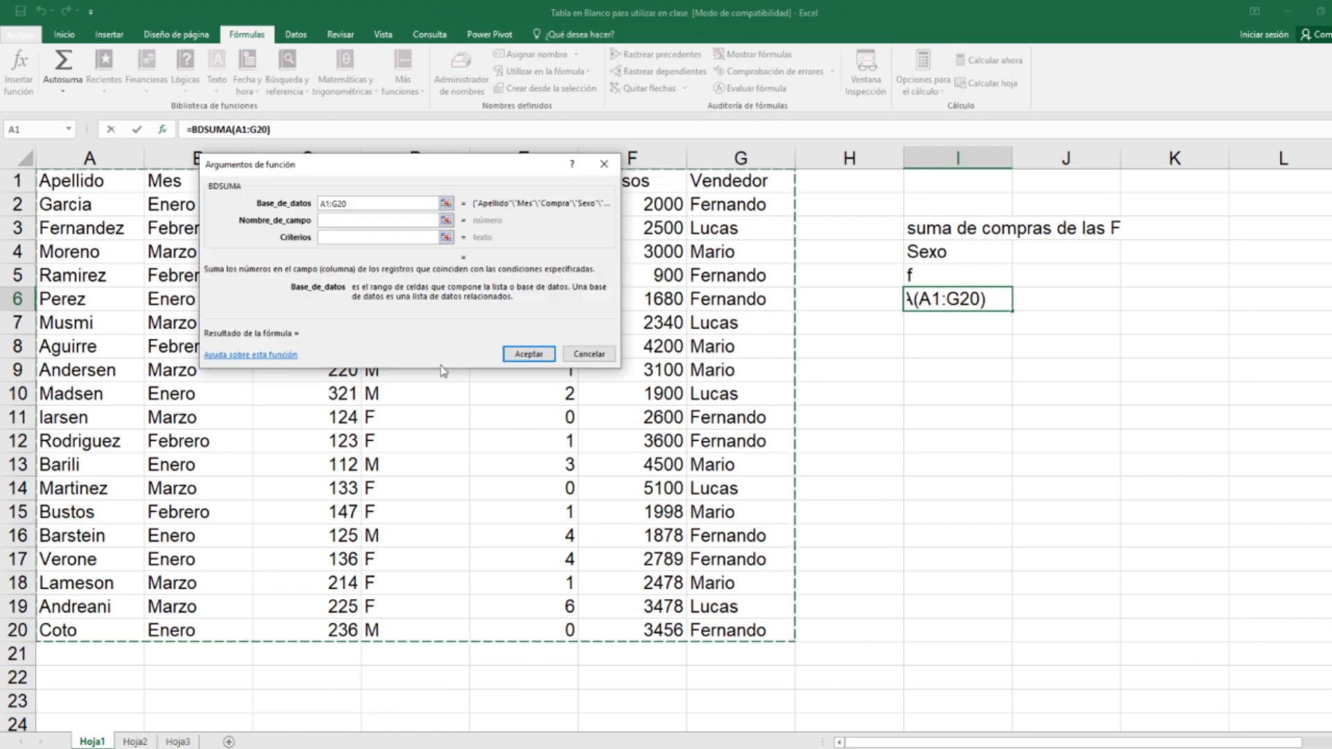
{"action": "left_click", "coordinate": [392, 220]}
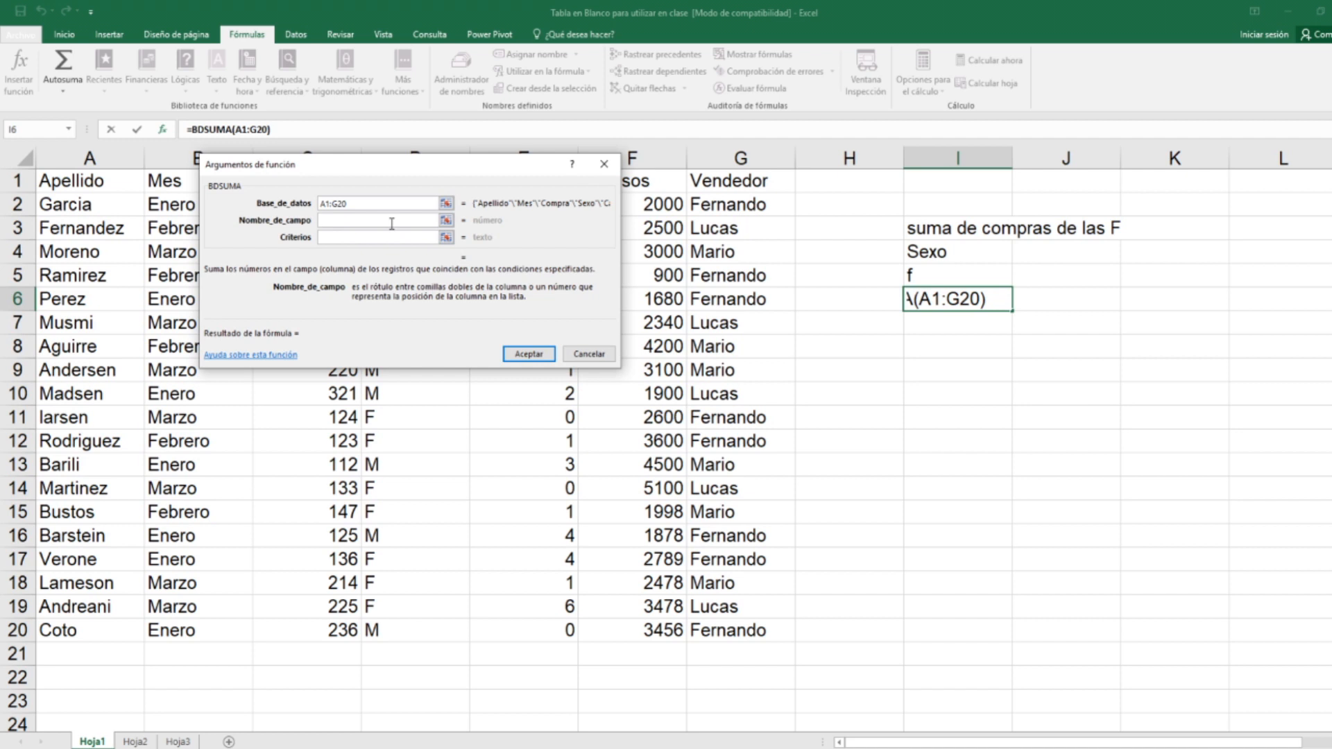
{"action": "left_click_drag", "start_coordinate": [431, 165], "coordinate": [375, 262]}
{"action": "left_click", "coordinate": [334, 191]}
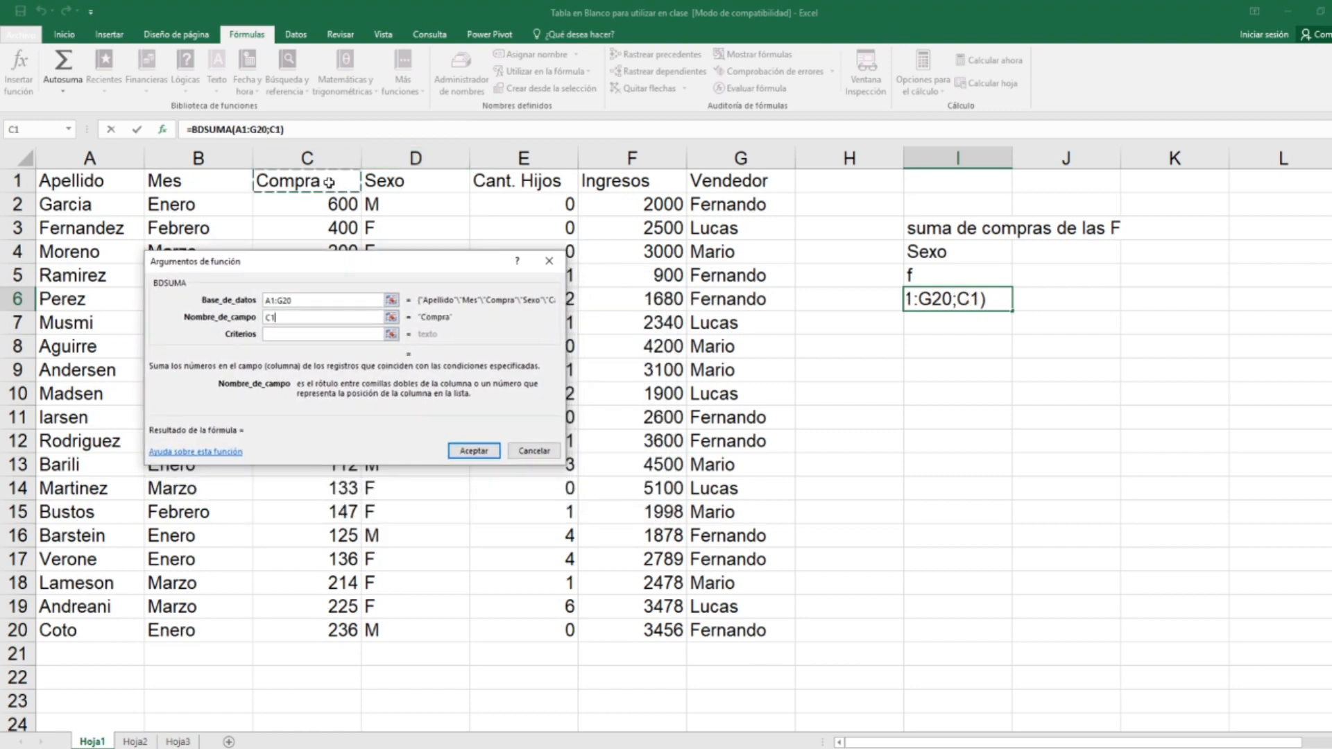
{"action": "left_click", "coordinate": [303, 333]}
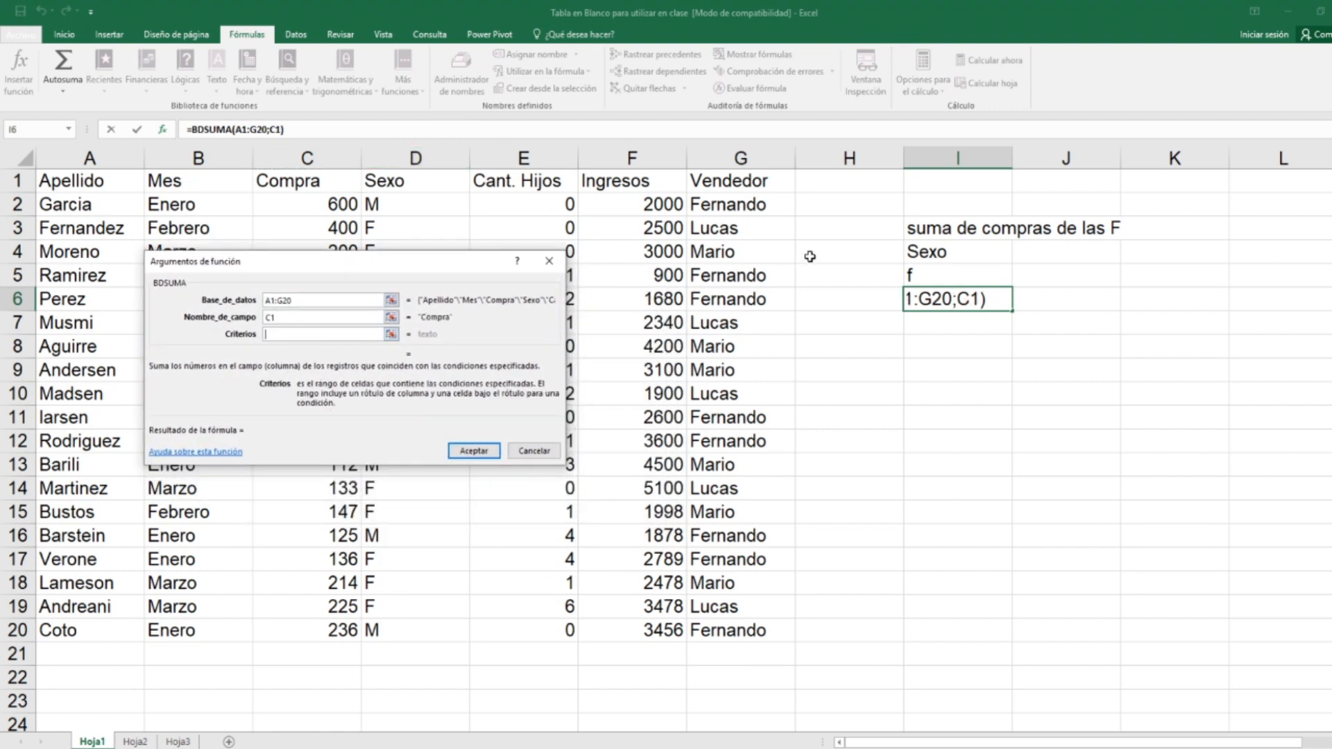
{"action": "left_click_drag", "start_coordinate": [960, 254], "coordinate": [953, 275]}
{"action": "left_click_drag", "start_coordinate": [946, 254], "coordinate": [946, 273]}
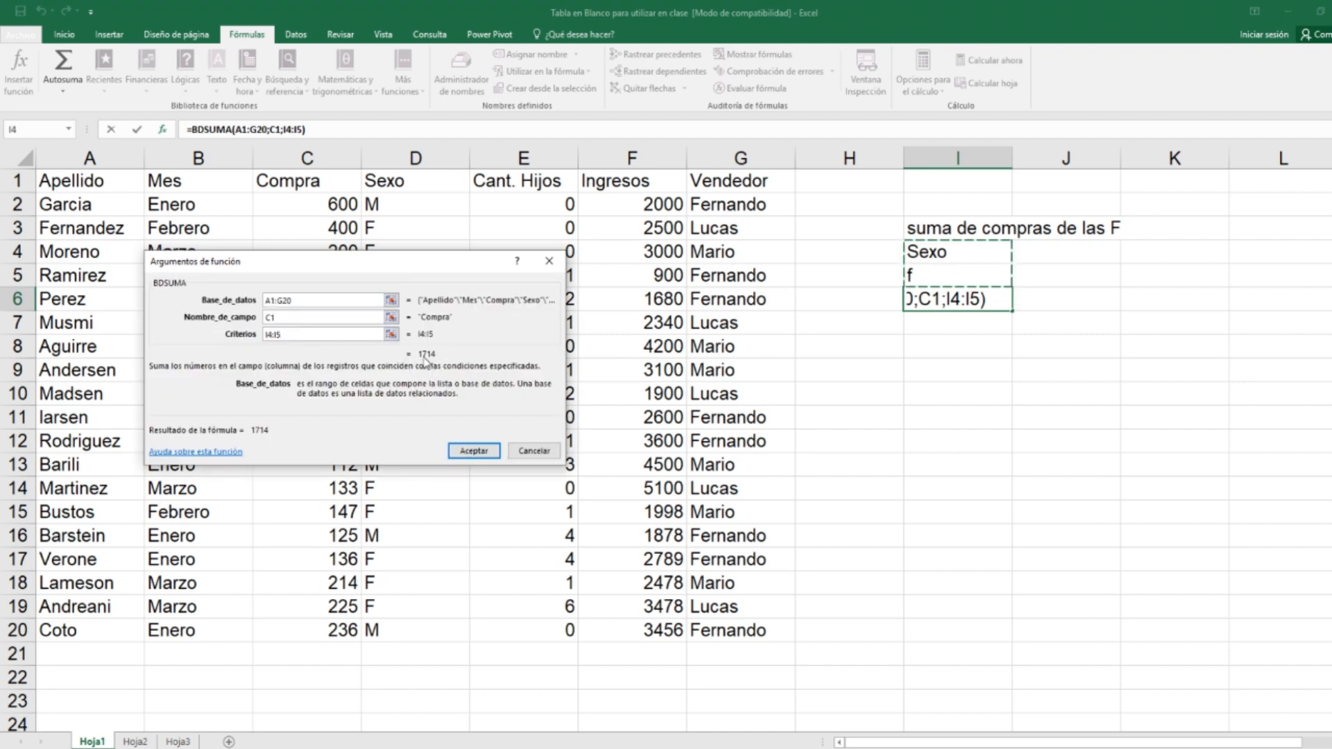
{"action": "left_click", "coordinate": [474, 451]}
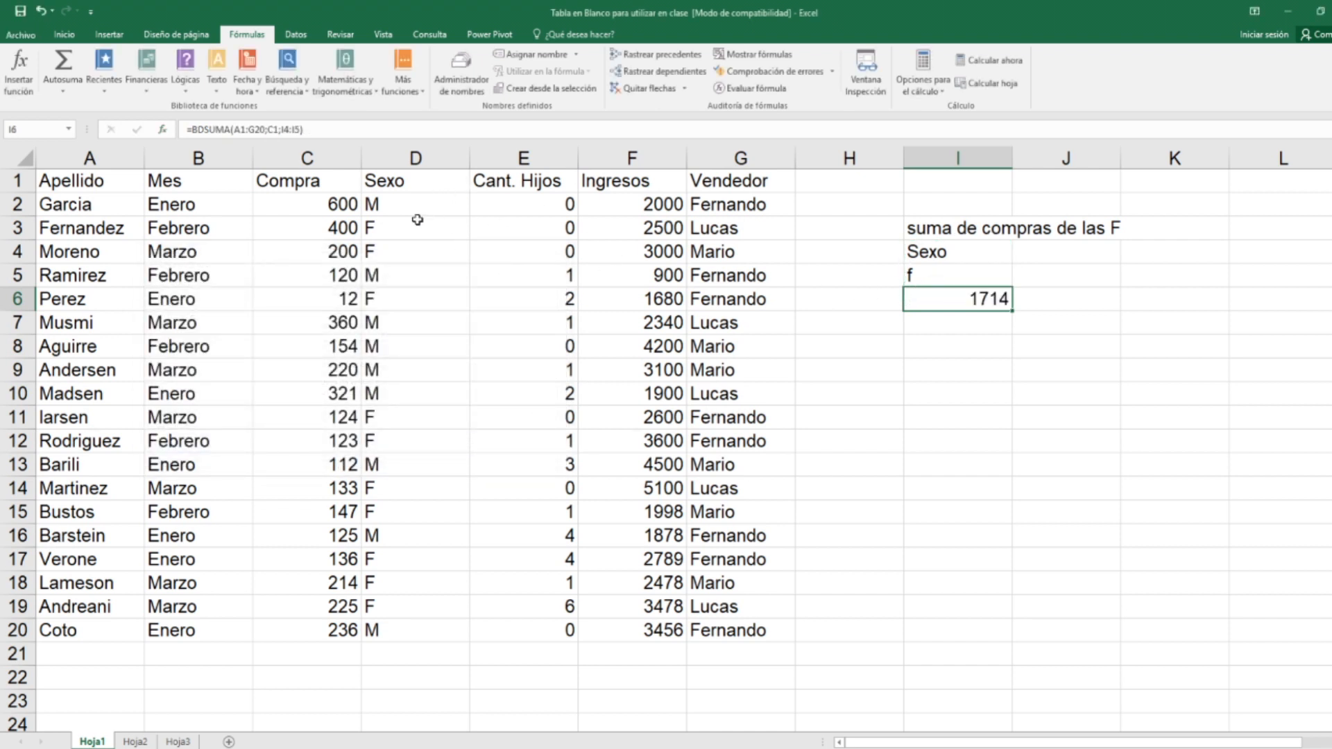
Step: Highlight the Compra amounts of all rows with sex F to check which values the BDSUMA formula adds
{"action": "left_click_drag", "start_coordinate": [334, 227], "coordinate": [334, 252]}
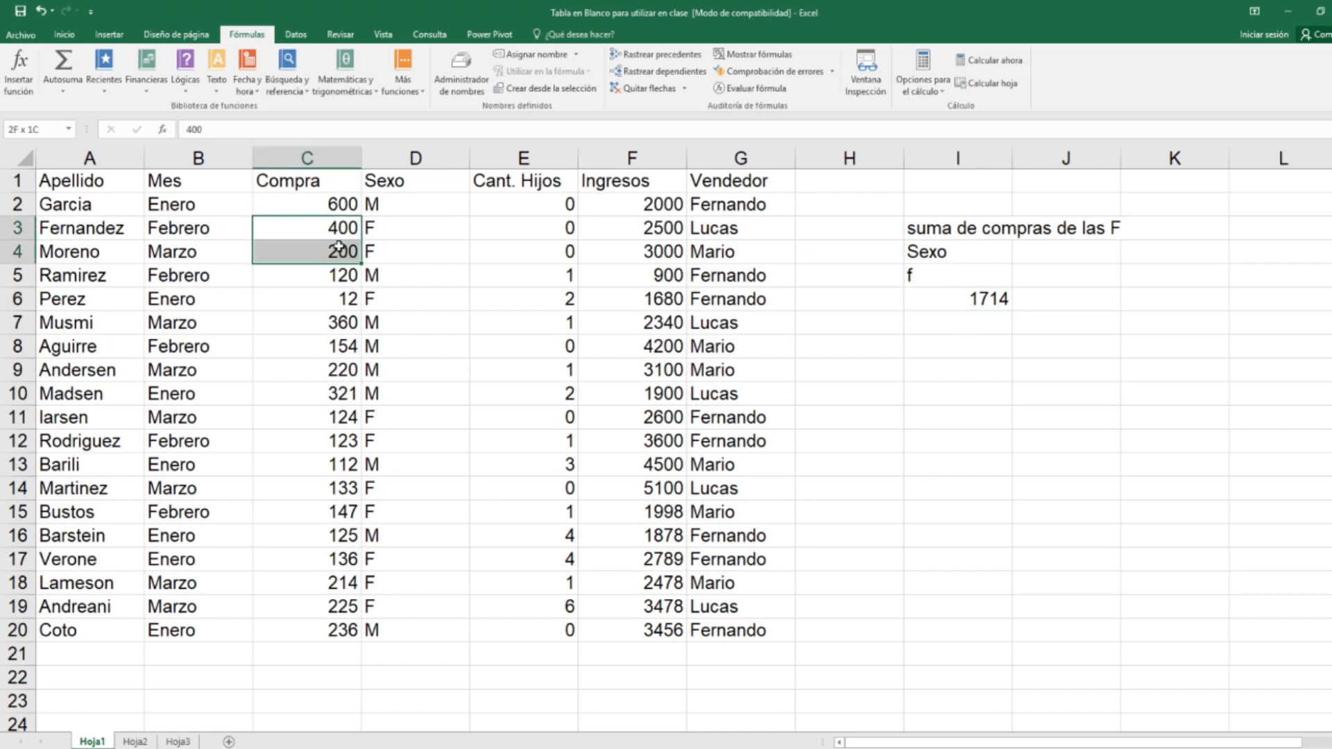
{"action": "left_click", "coordinate": [335, 303], "text": "ctrl"}
{"action": "left_click_drag", "start_coordinate": [350, 419], "coordinate": [350, 434]}
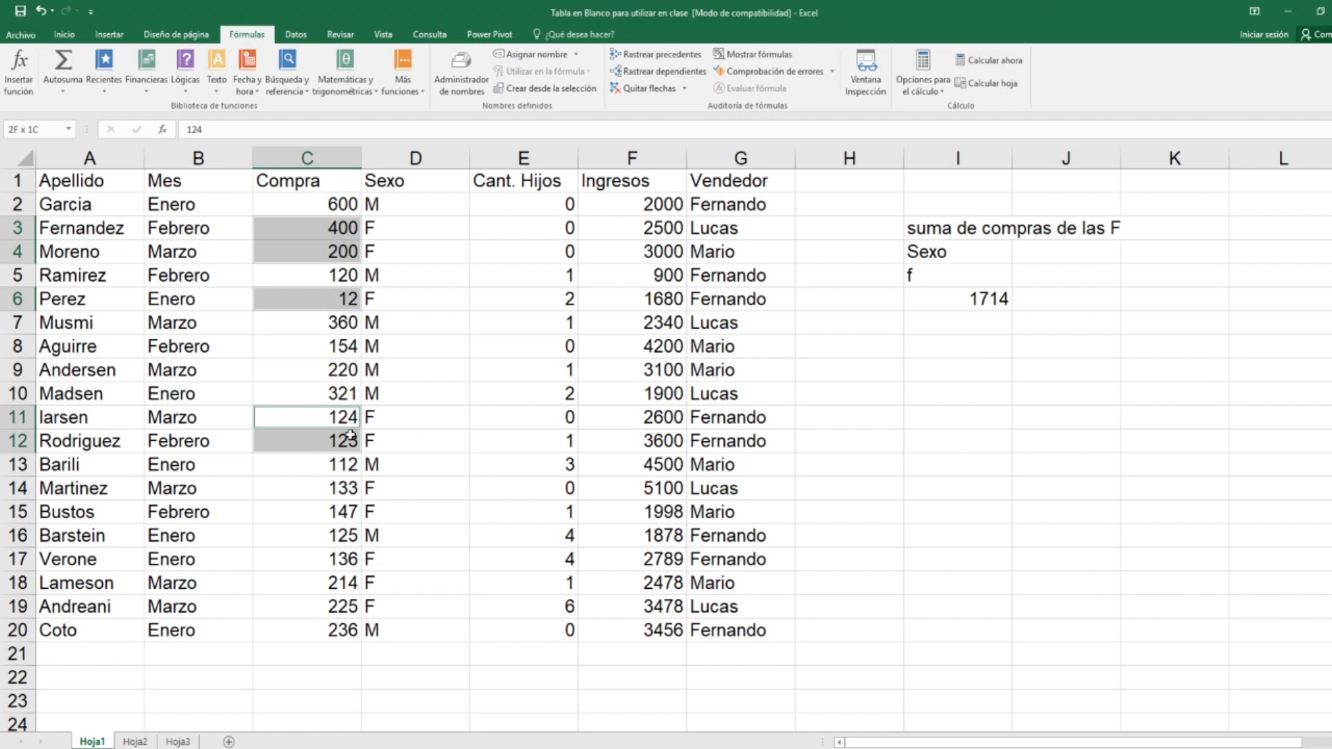
{"action": "left_click_drag", "start_coordinate": [343, 485], "coordinate": [337, 517]}
{"action": "left_click_drag", "start_coordinate": [331, 568], "coordinate": [327, 612]}
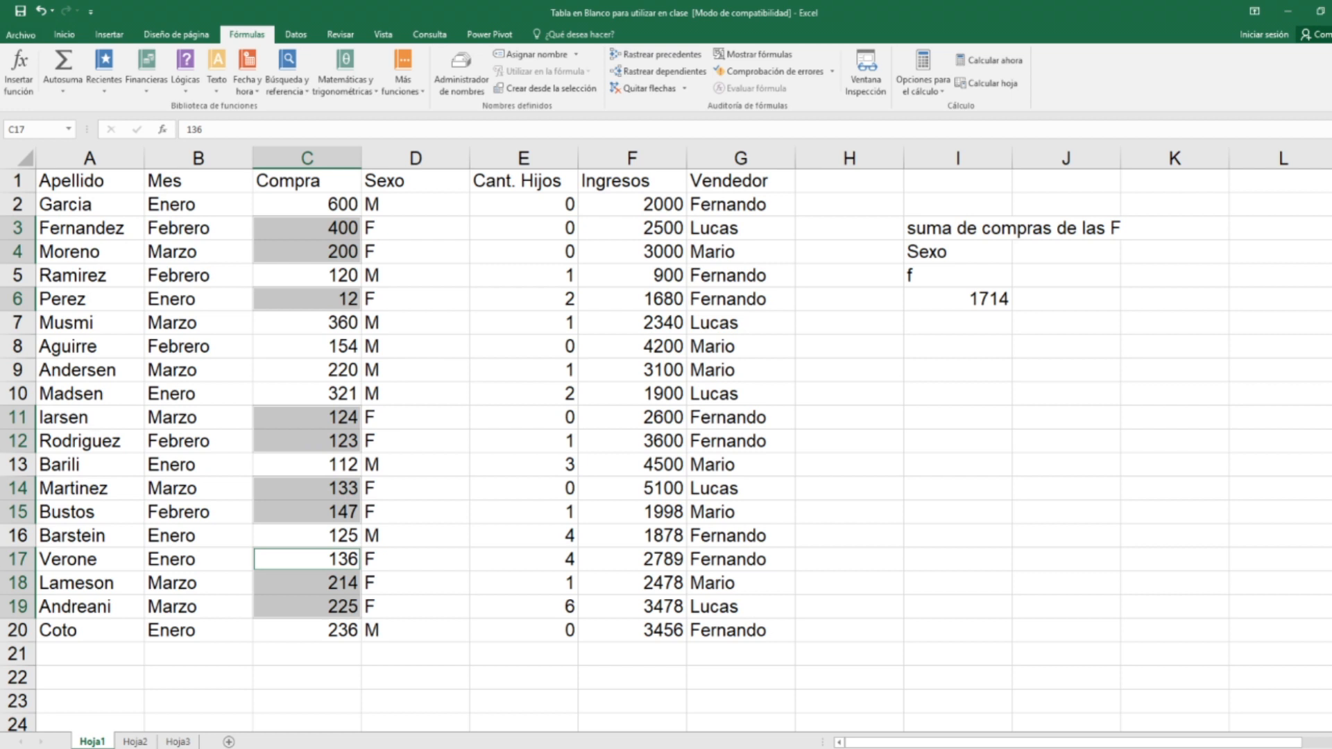
{"action": "left_click", "coordinate": [295, 256]}
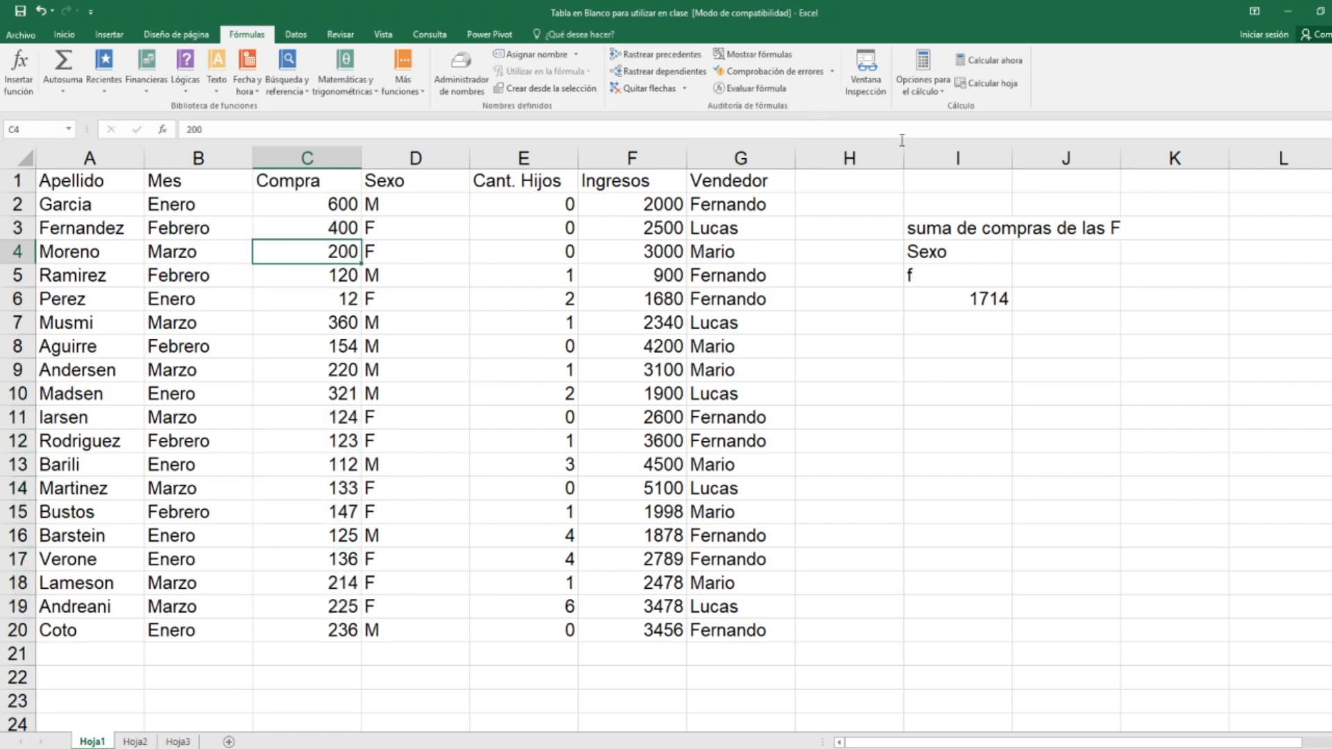
Step: Change the Sexo criterion in I5 to "m" so the BDSUMA formula recalculates
{"action": "left_click", "coordinate": [938, 279]}
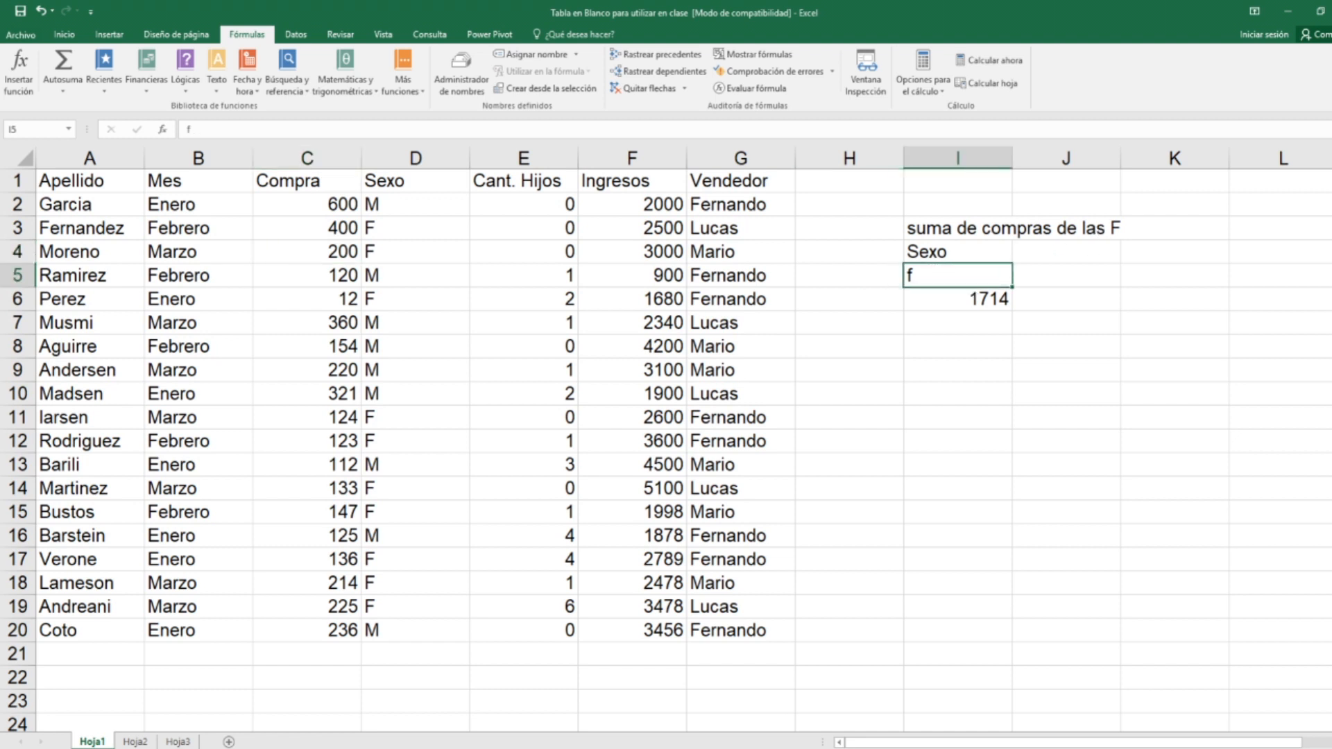
{"action": "type", "text": "m"}
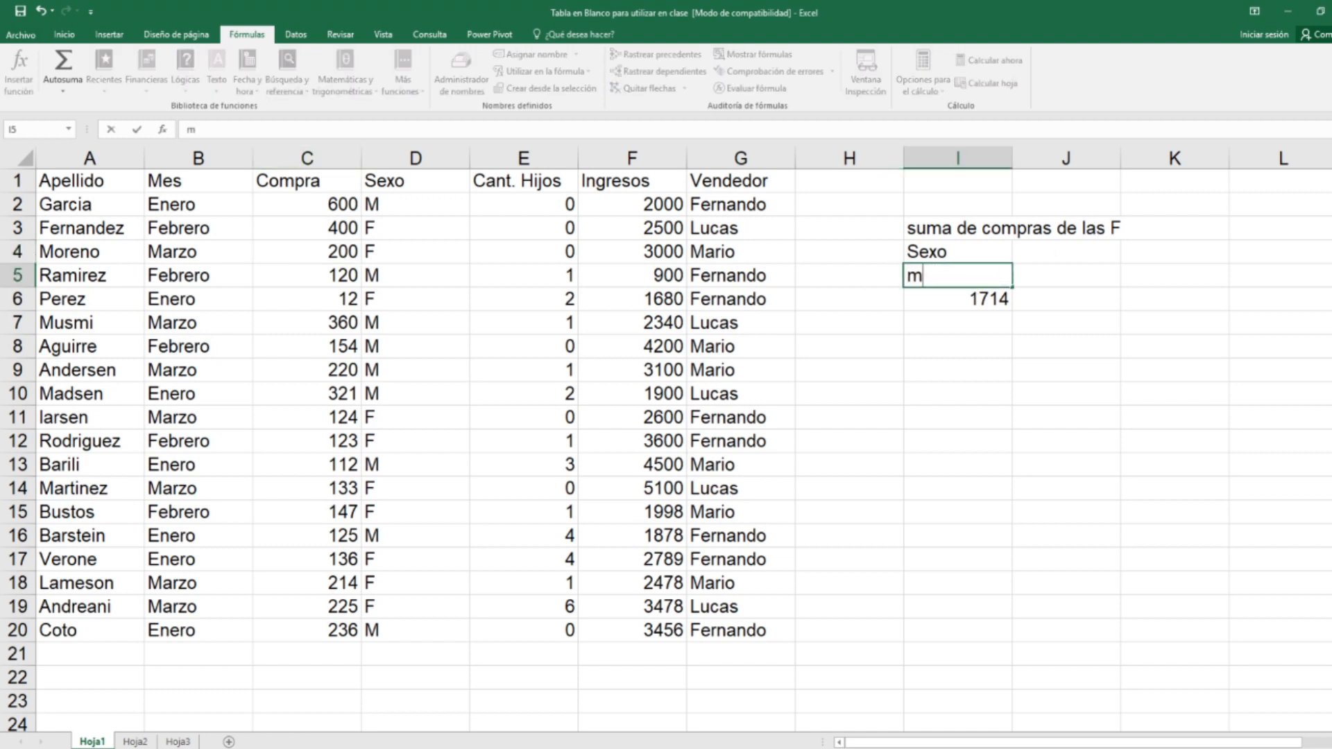
{"action": "key", "text": "Return"}
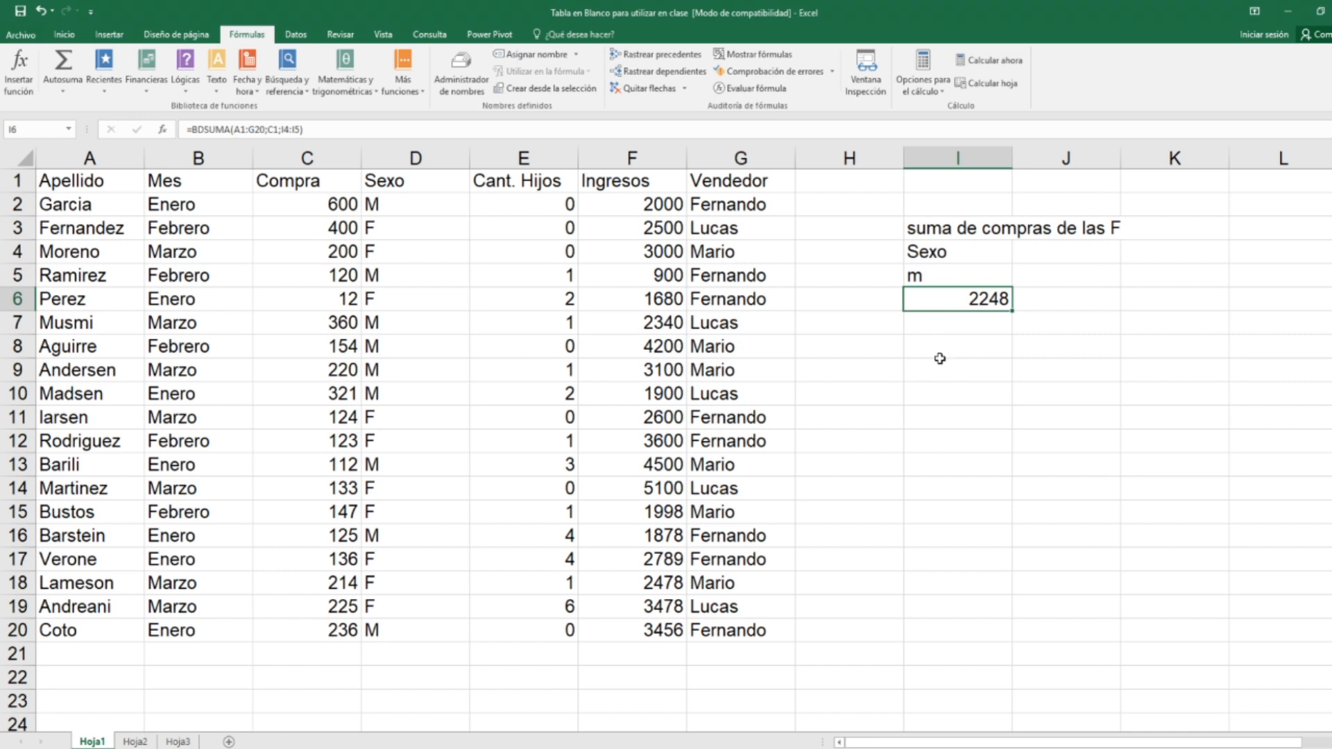
Step: Enter a second criteria range in I8:I9, with the heading "Sexo" and the value "m" below it
{"action": "left_click", "coordinate": [956, 342]}
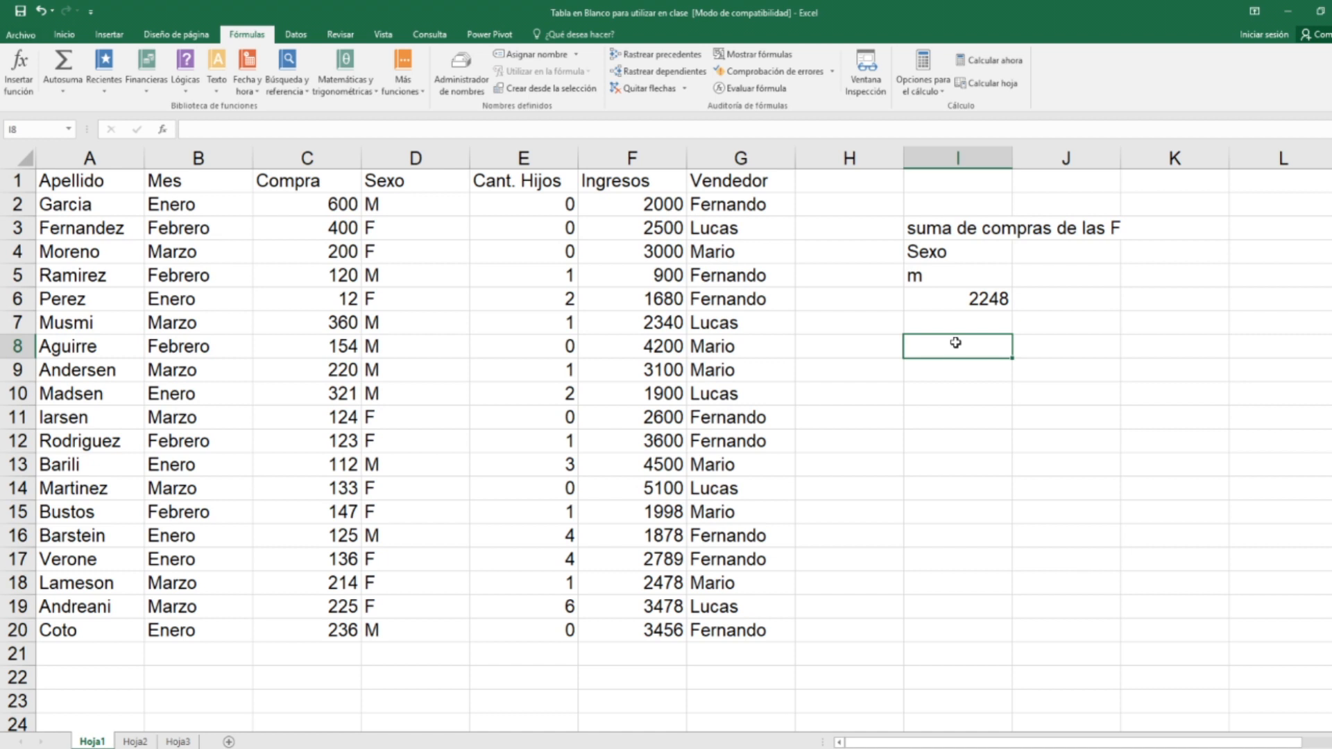
{"action": "type", "text": "Sexo"}
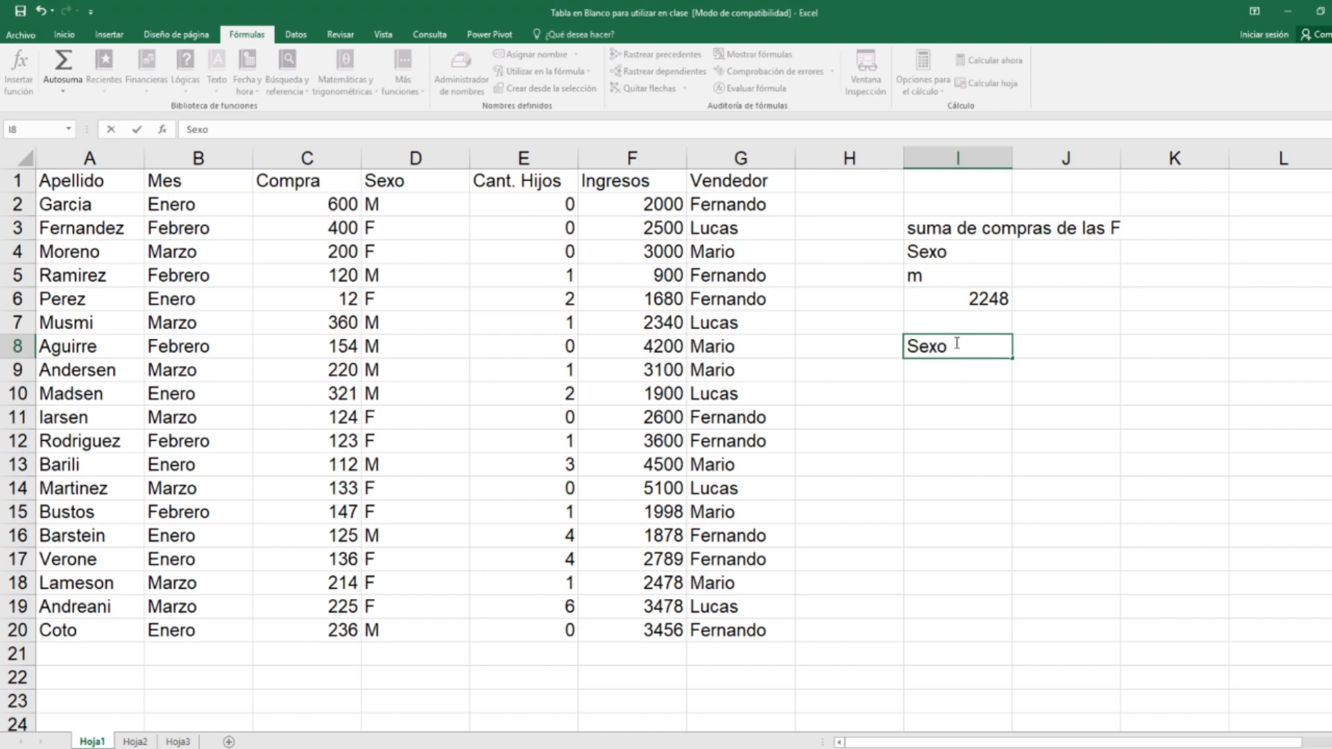
{"action": "key", "text": "Return"}
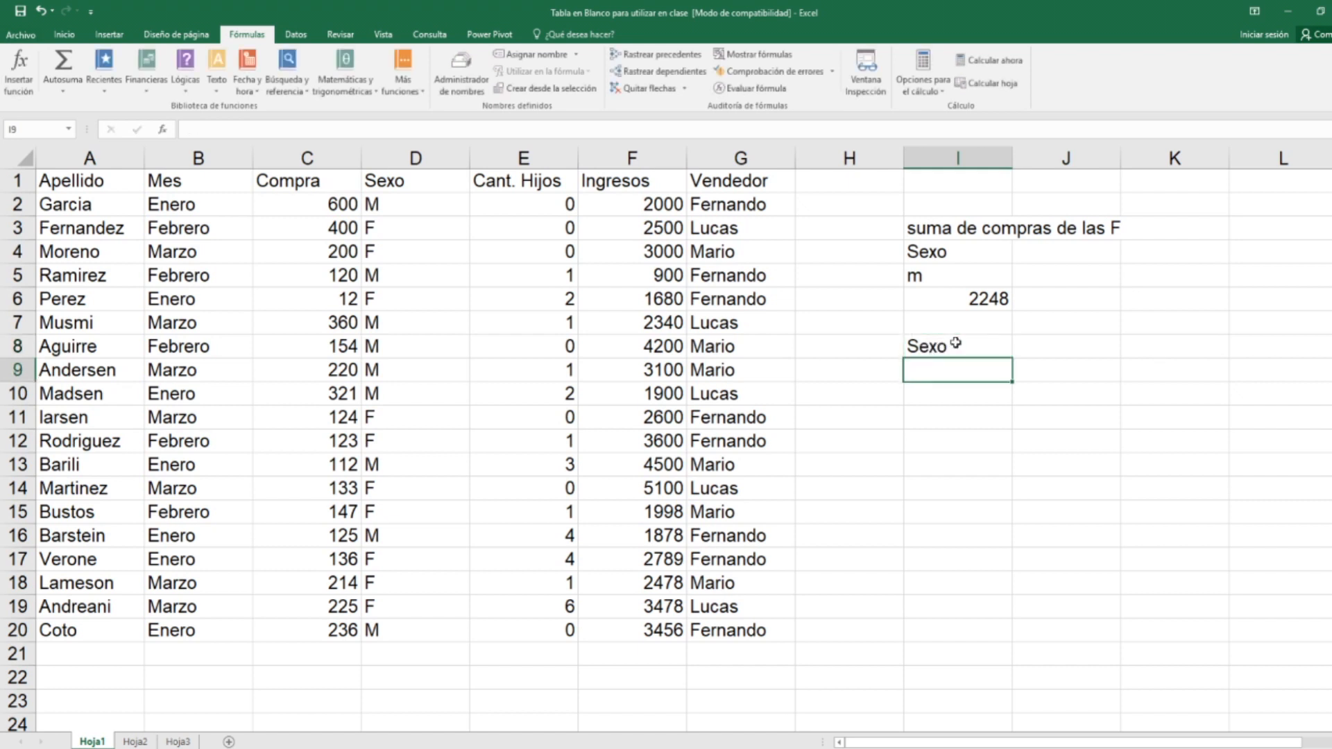
{"action": "type", "text": "m"}
{"action": "key", "text": "Return"}
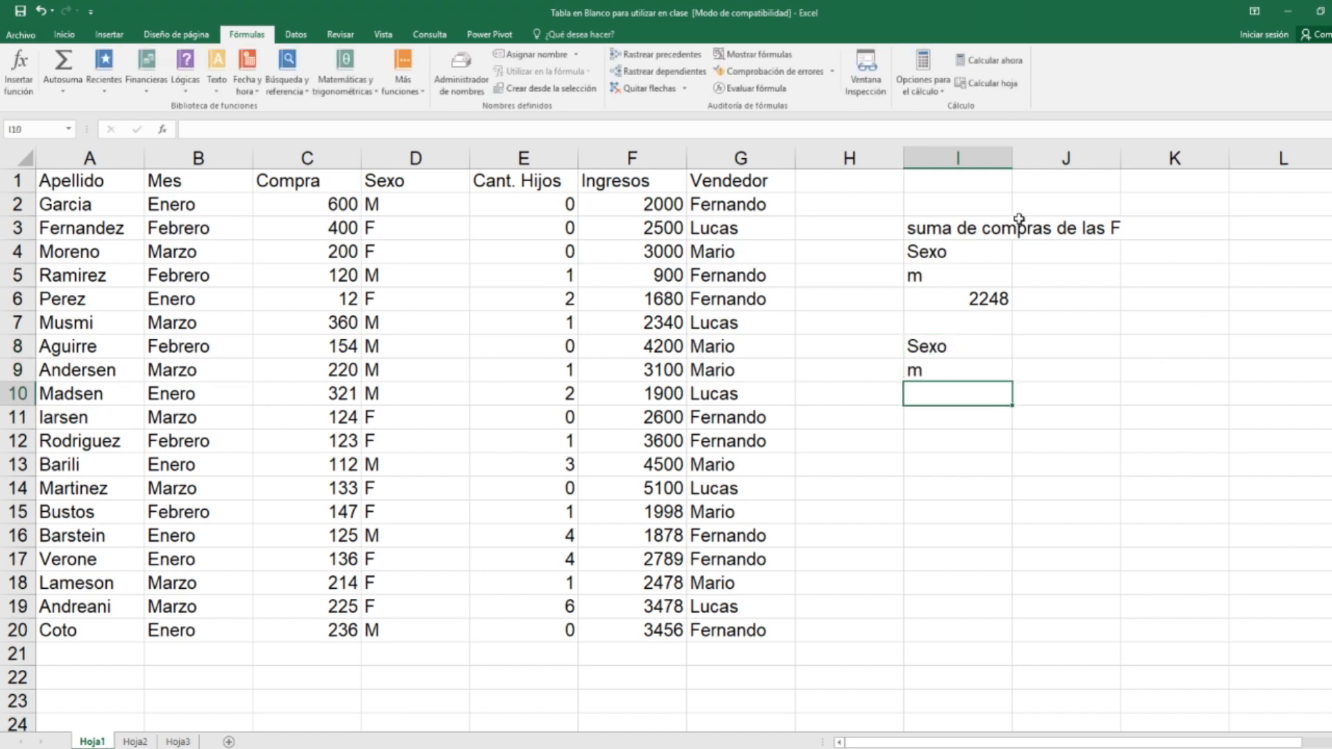
Step: Insert the BDPROMEDIO function from the Base de datos category into cell I10
{"action": "left_click", "coordinate": [162, 129]}
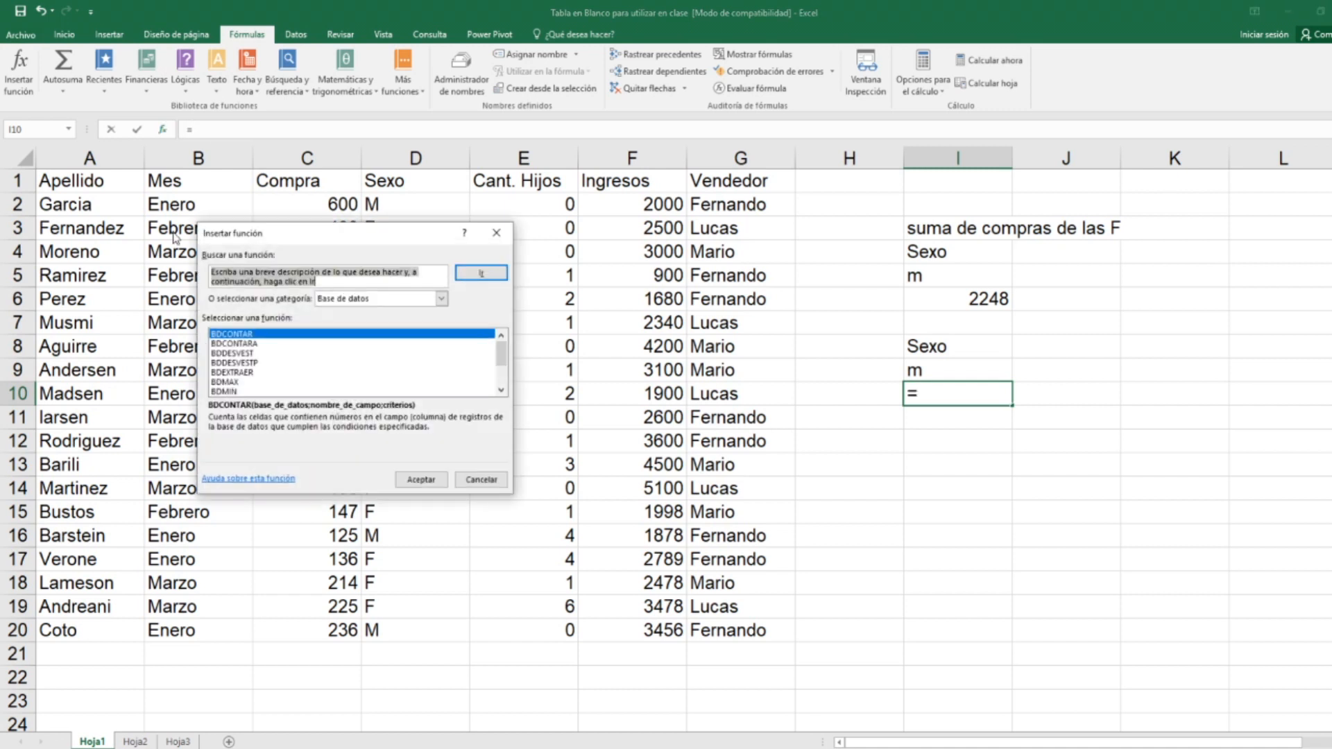
{"action": "scroll", "coordinate": [276, 372], "scroll_direction": "down", "scroll_amount": 2}
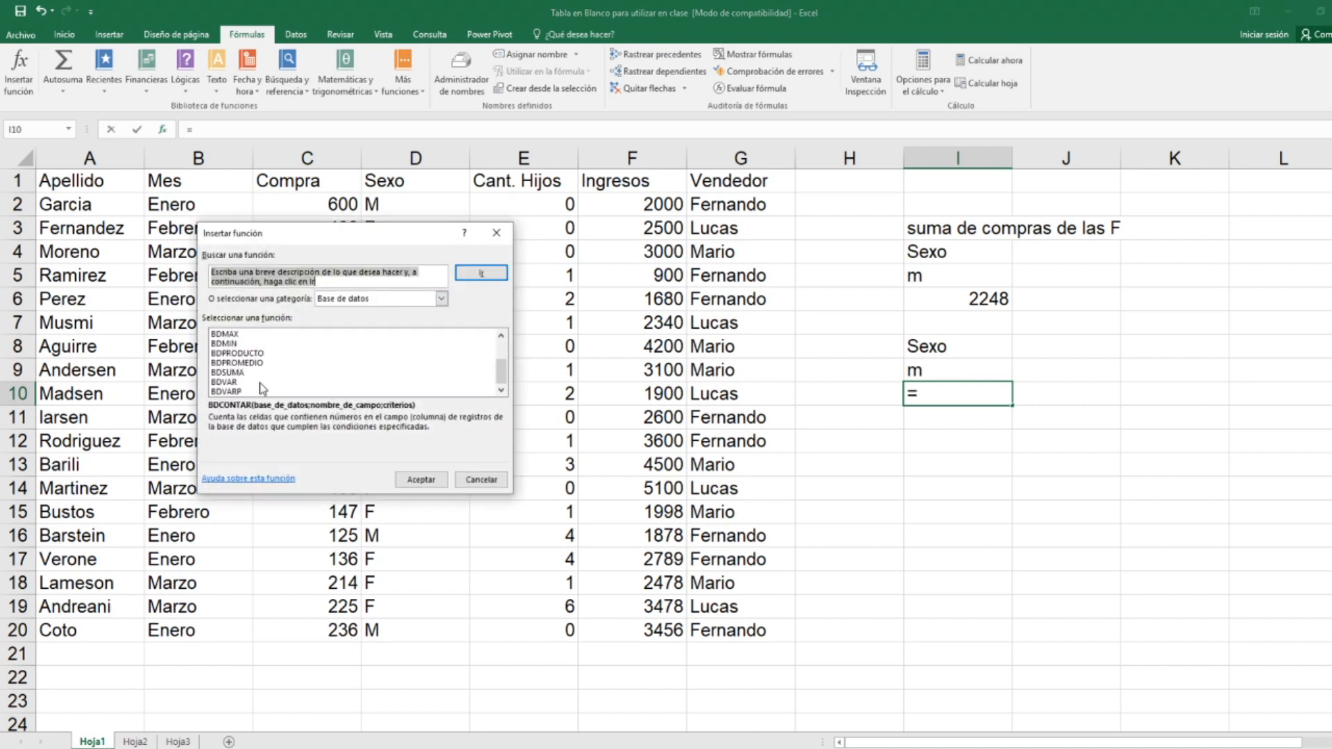
{"action": "left_click", "coordinate": [264, 363]}
{"action": "scroll", "coordinate": [253, 396], "scroll_direction": "up", "scroll_amount": 1}
{"action": "scroll", "coordinate": [252, 392], "scroll_direction": "up", "scroll_amount": 1}
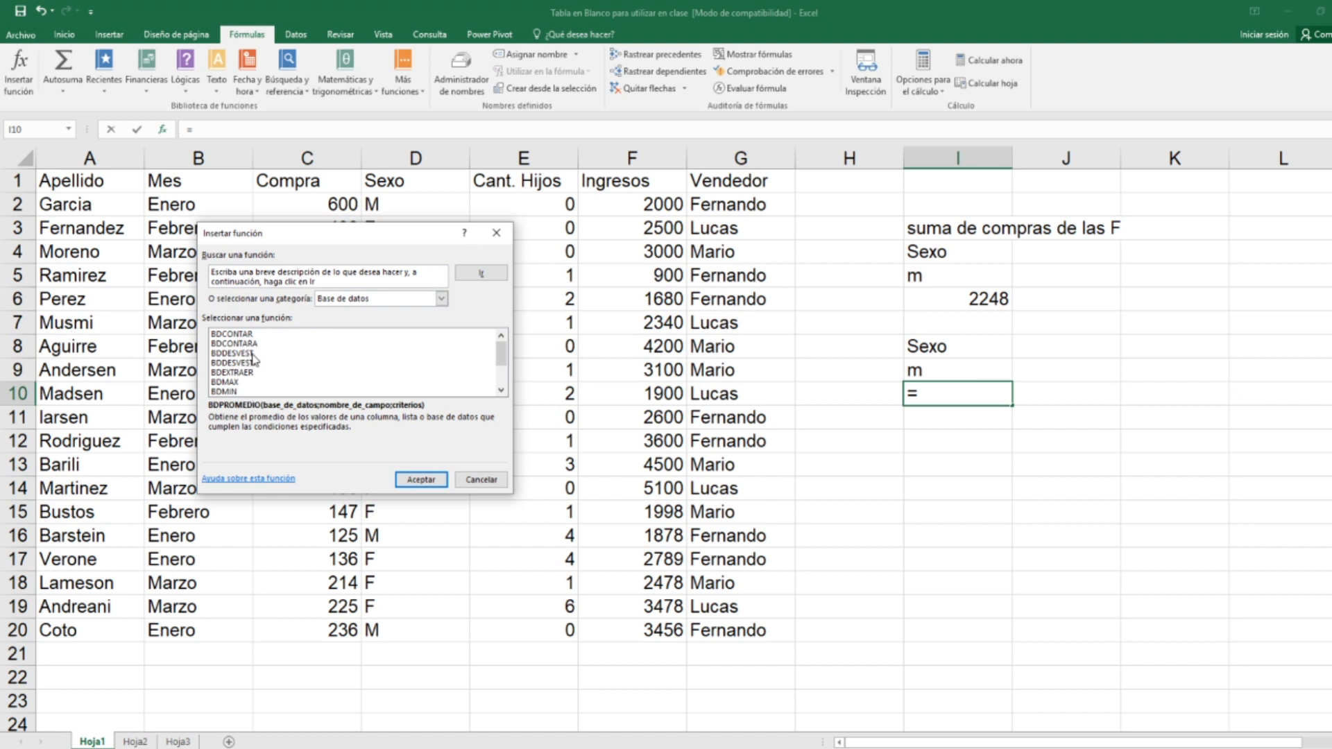
{"action": "scroll", "coordinate": [266, 357], "scroll_direction": "down", "scroll_amount": 1}
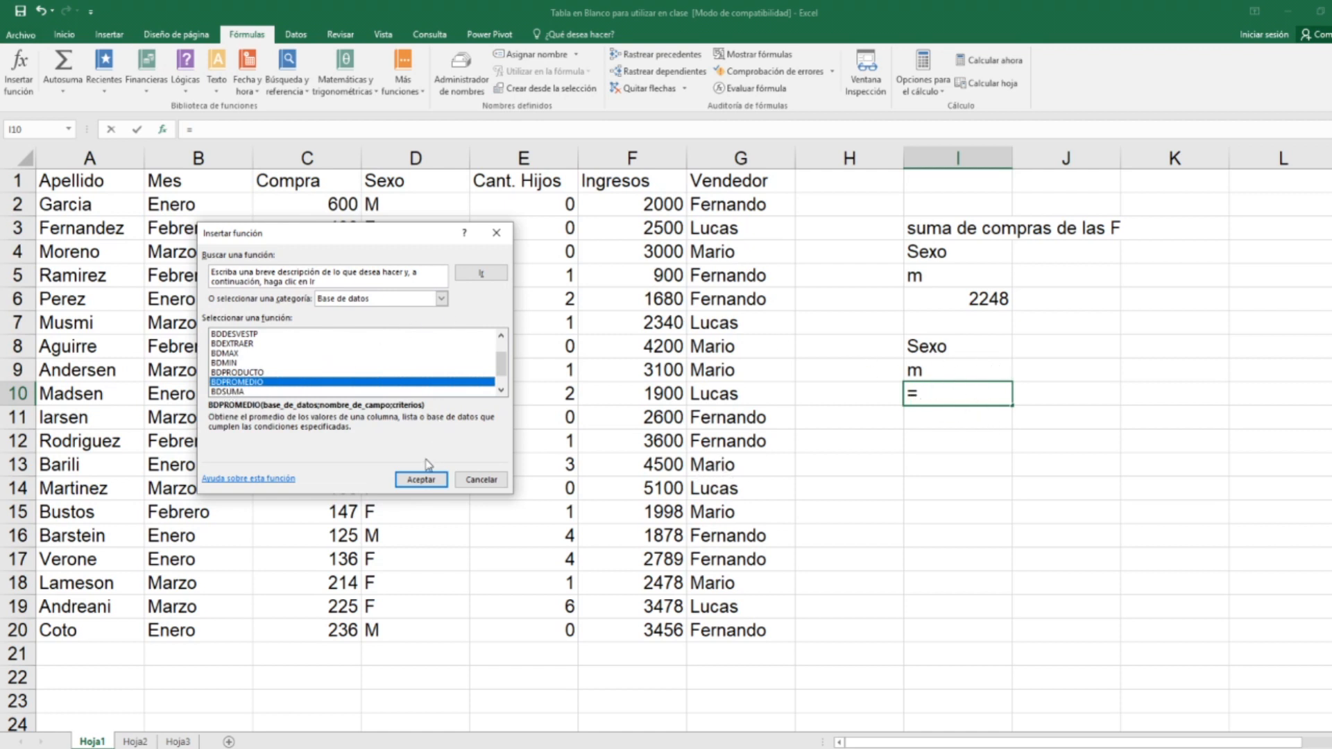
{"action": "left_click", "coordinate": [420, 482]}
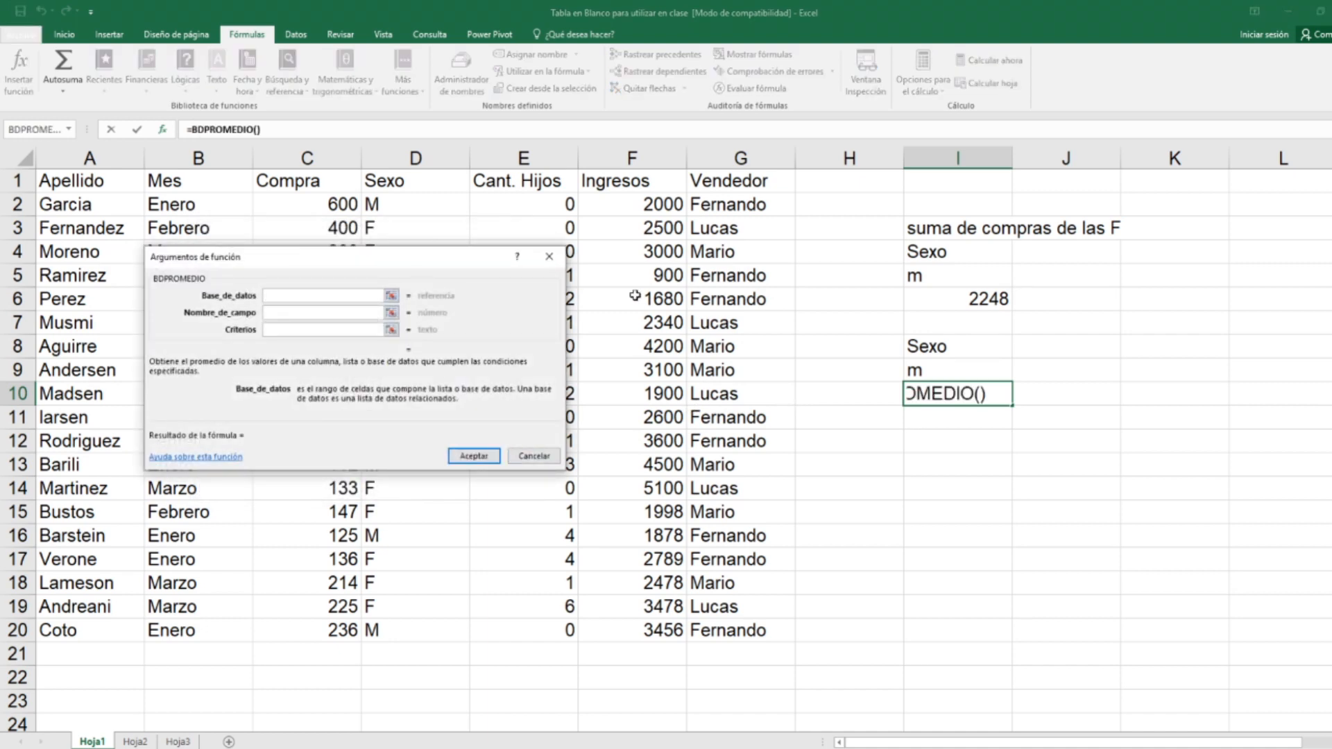
Step: Set the BDPROMEDIO arguments to Base_de_datos A1:G20, Nombre_de_campo F1 and Criterios I8:I9, and accept the formula
{"action": "left_click", "coordinate": [730, 609]}
{"action": "left_click_drag", "start_coordinate": [737, 628], "coordinate": [70, 180]}
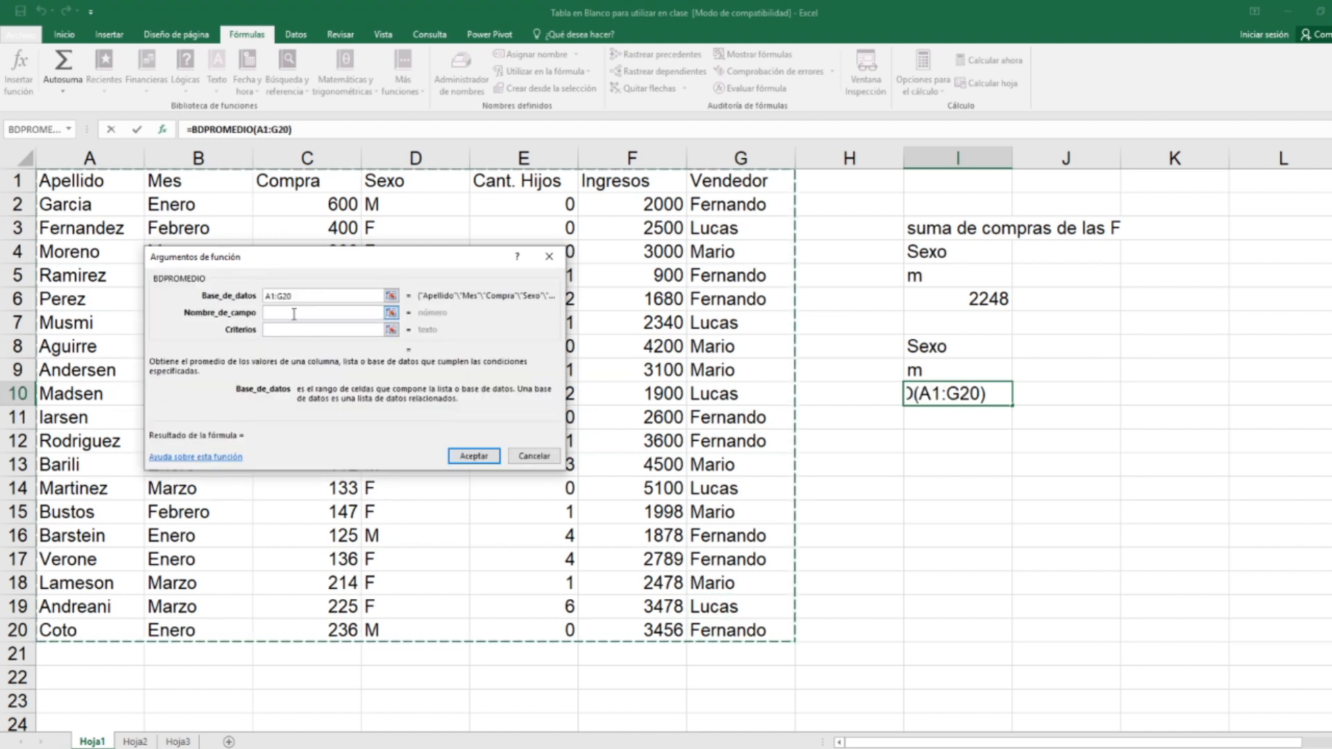
{"action": "left_click", "coordinate": [295, 314]}
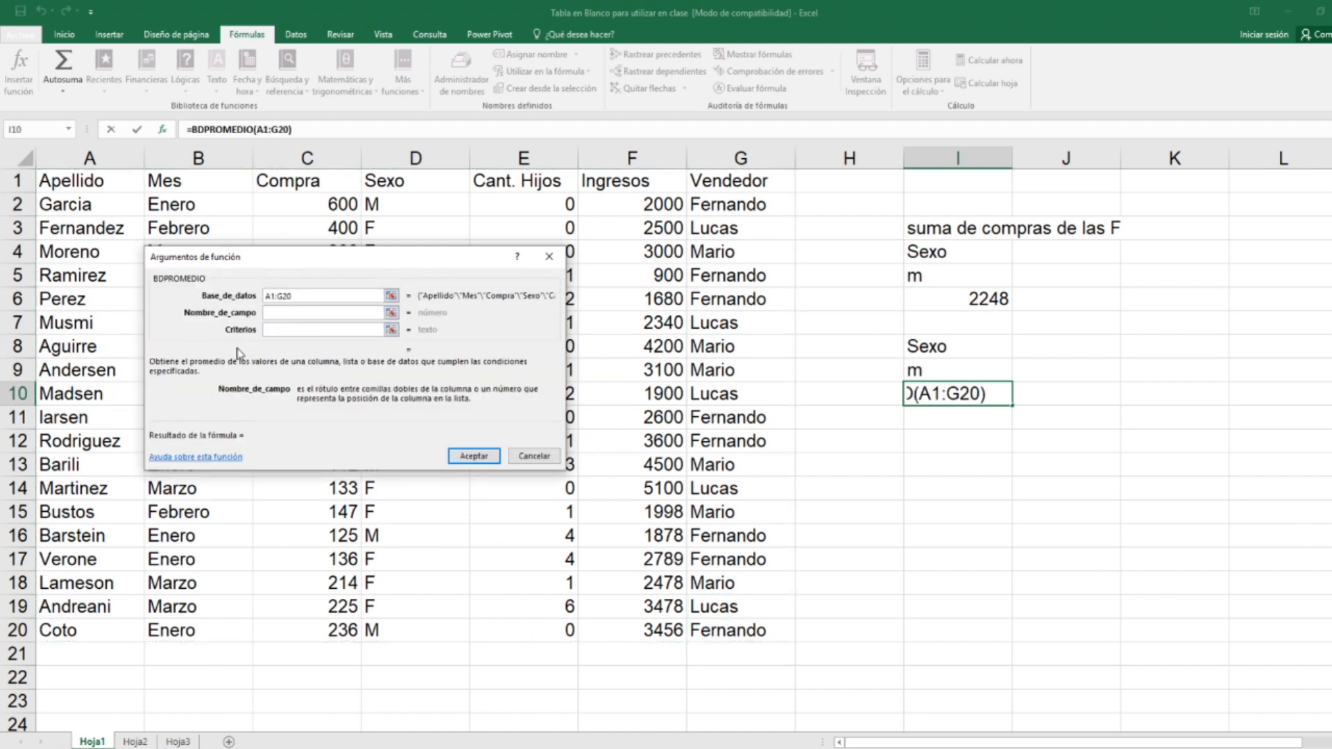
{"action": "left_click", "coordinate": [616, 179]}
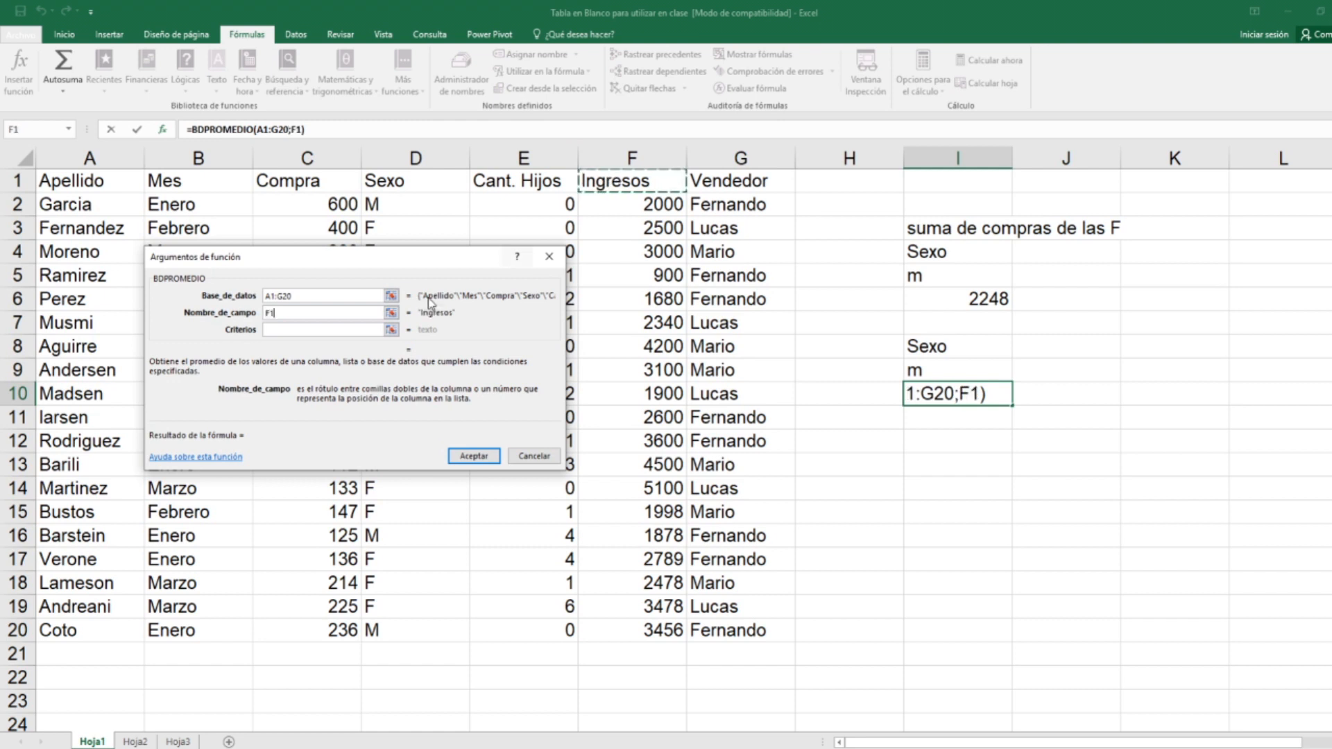
{"action": "left_click", "coordinate": [285, 330]}
{"action": "left_click_drag", "start_coordinate": [942, 345], "coordinate": [972, 371]}
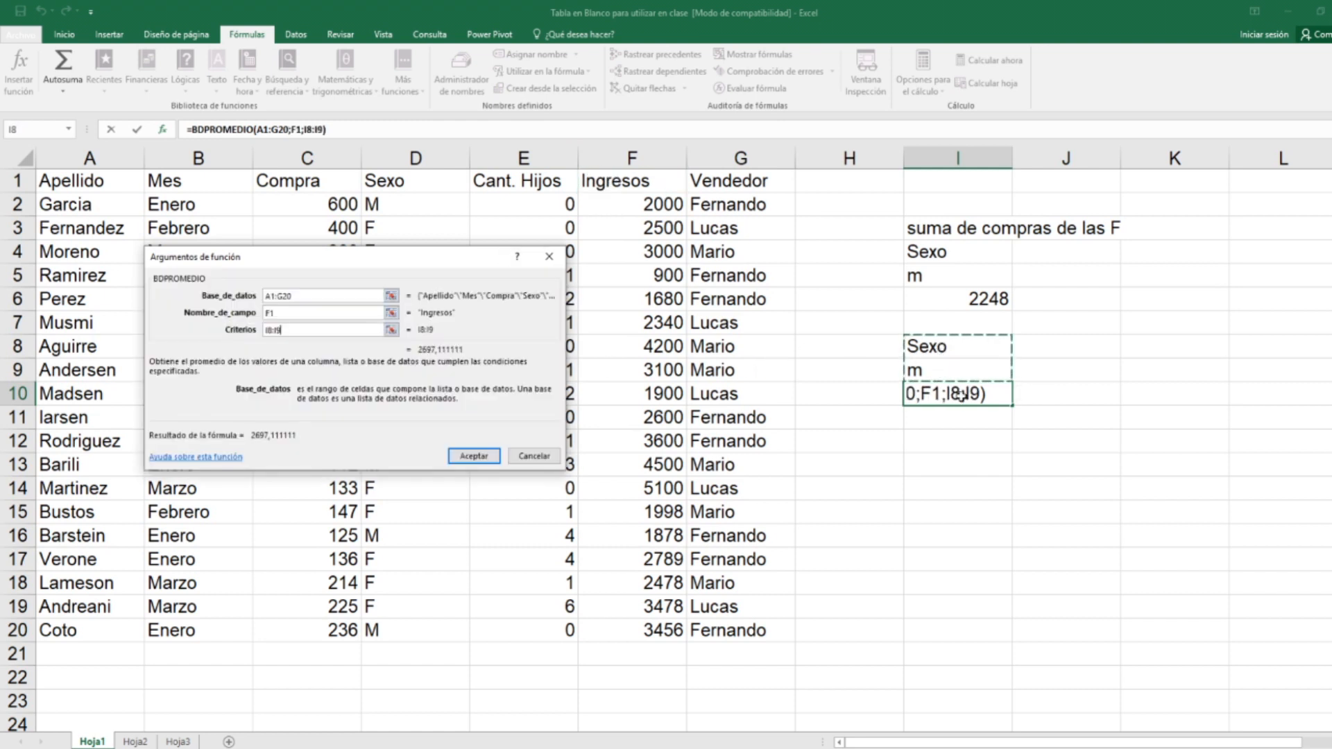
{"action": "left_click", "coordinate": [473, 452]}
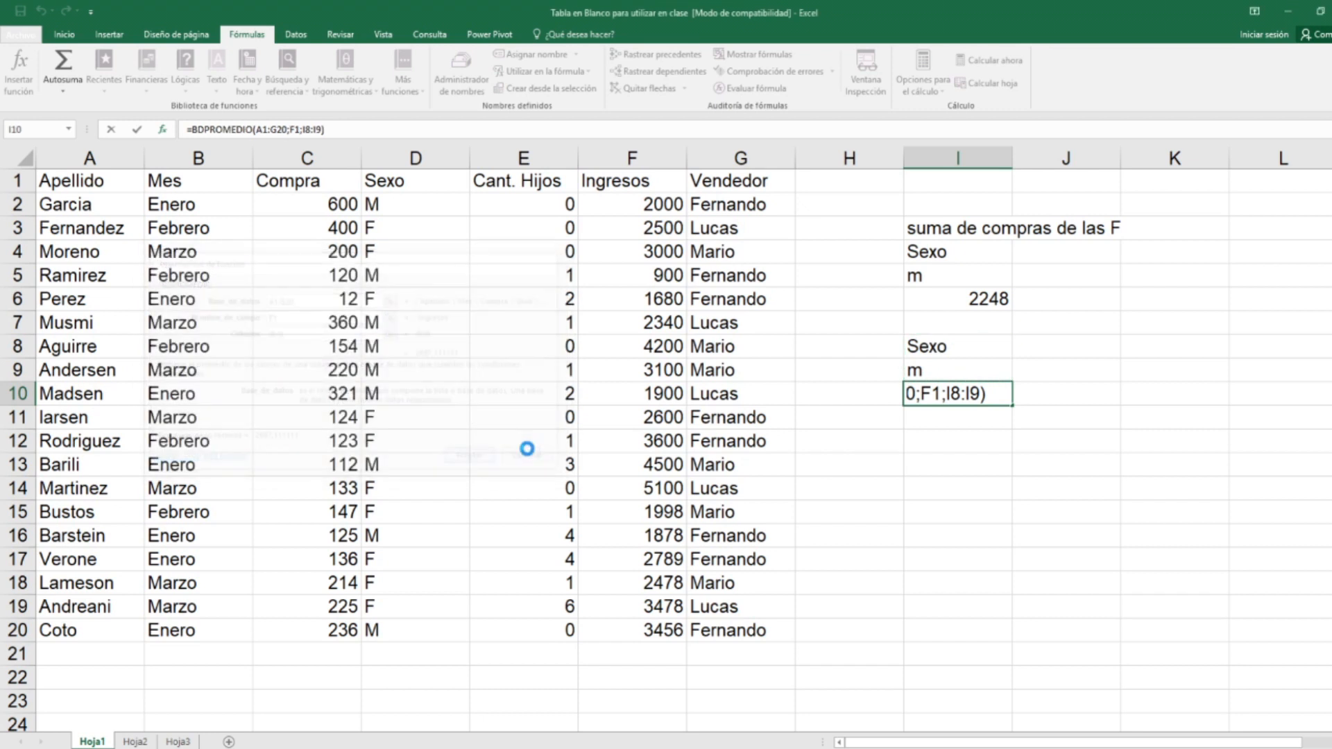
Step: Change the Sexo criterion in I9 to "f" so the average income recalculates
{"action": "left_click", "coordinate": [937, 370]}
{"action": "type", "text": "f"}
{"action": "key", "text": "Return"}
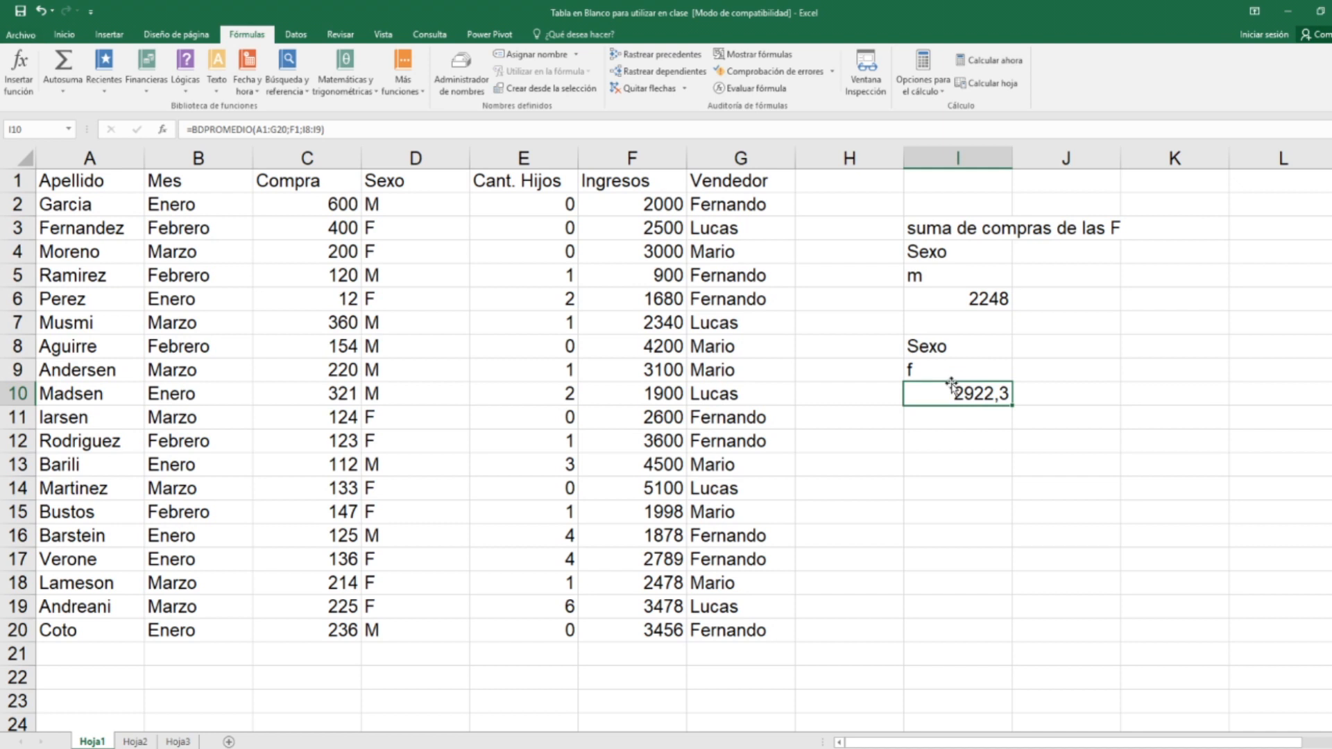
Step: Enter a third criteria range in I13:I14, with the heading "Ingresos" and the condition ">2000" below it
{"action": "left_click", "coordinate": [943, 455]}
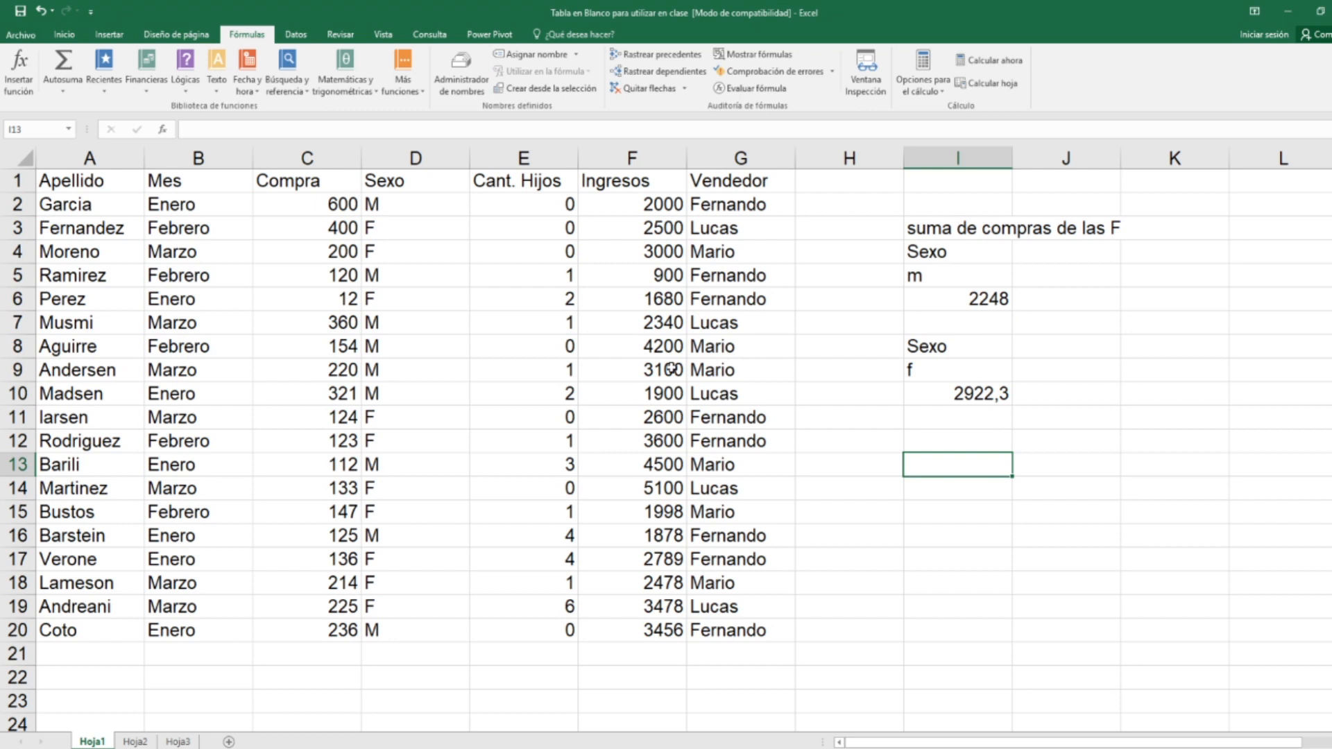
{"action": "key", "text": "F2"}
{"action": "type", "text": "Ingresos"}
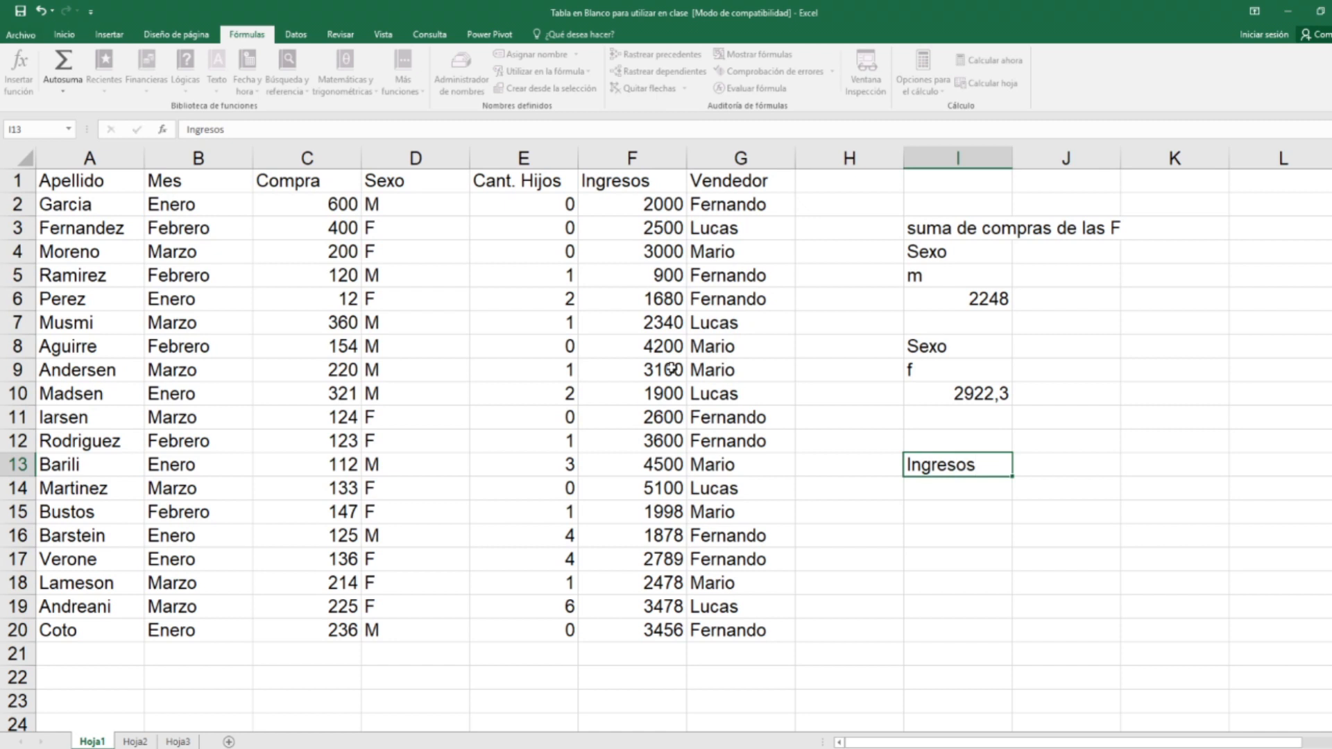
{"action": "key", "text": "Return"}
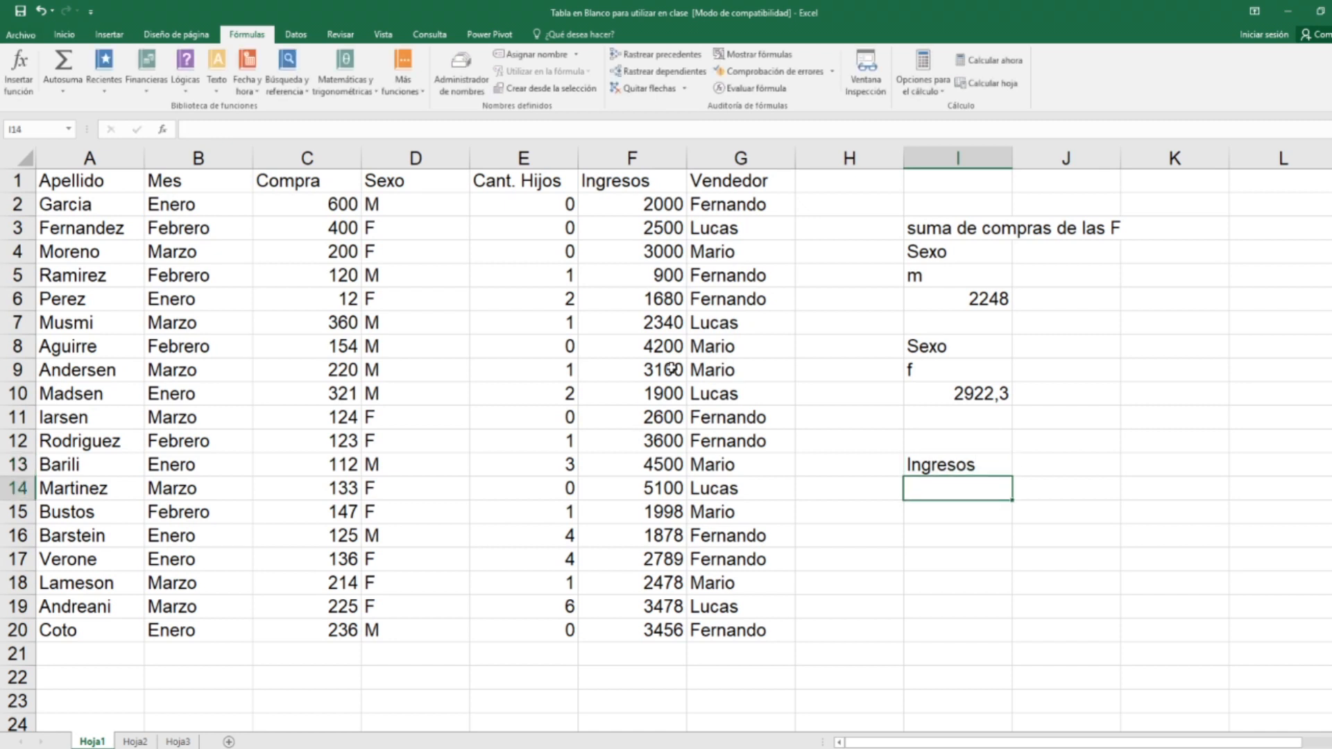
{"action": "type", "text": ">2000"}
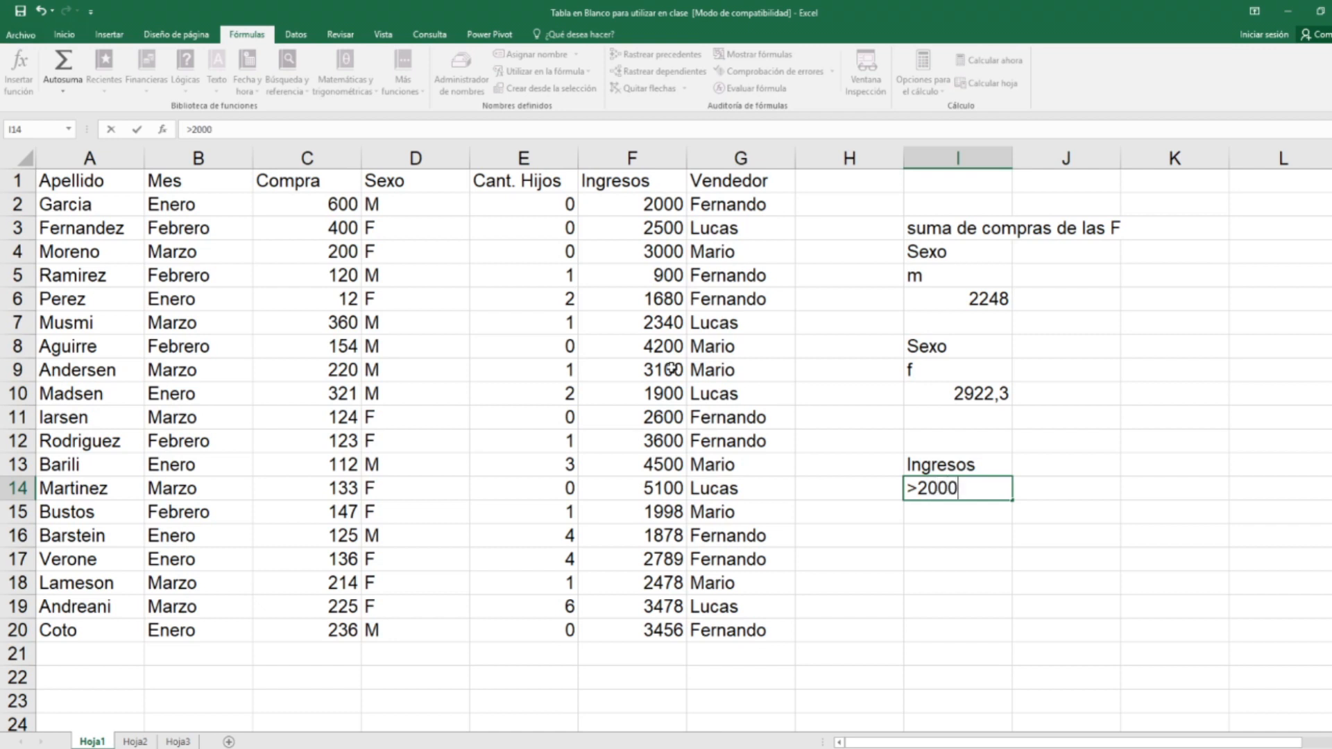
{"action": "key", "text": "Return"}
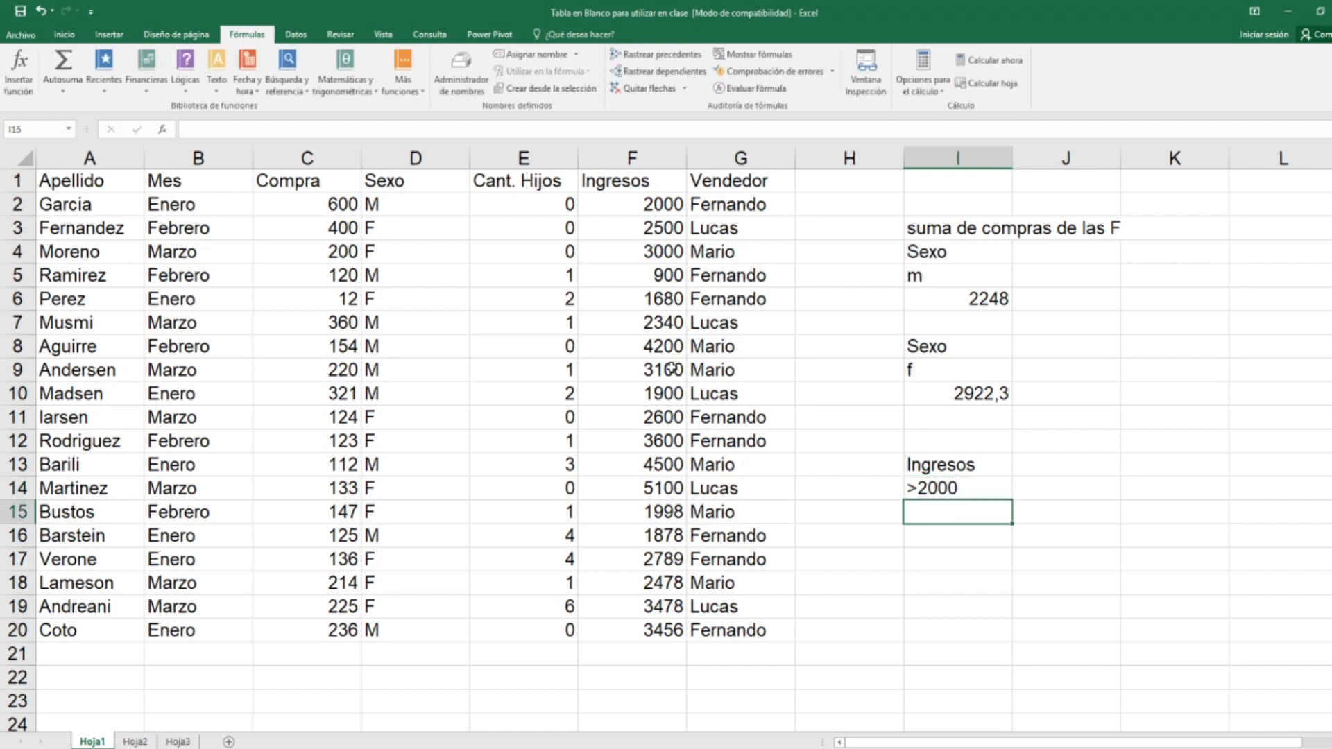
Step: Insert the BDPROMEDIO function into cell I15, below the Ingresos criterion
{"action": "left_click", "coordinate": [163, 130]}
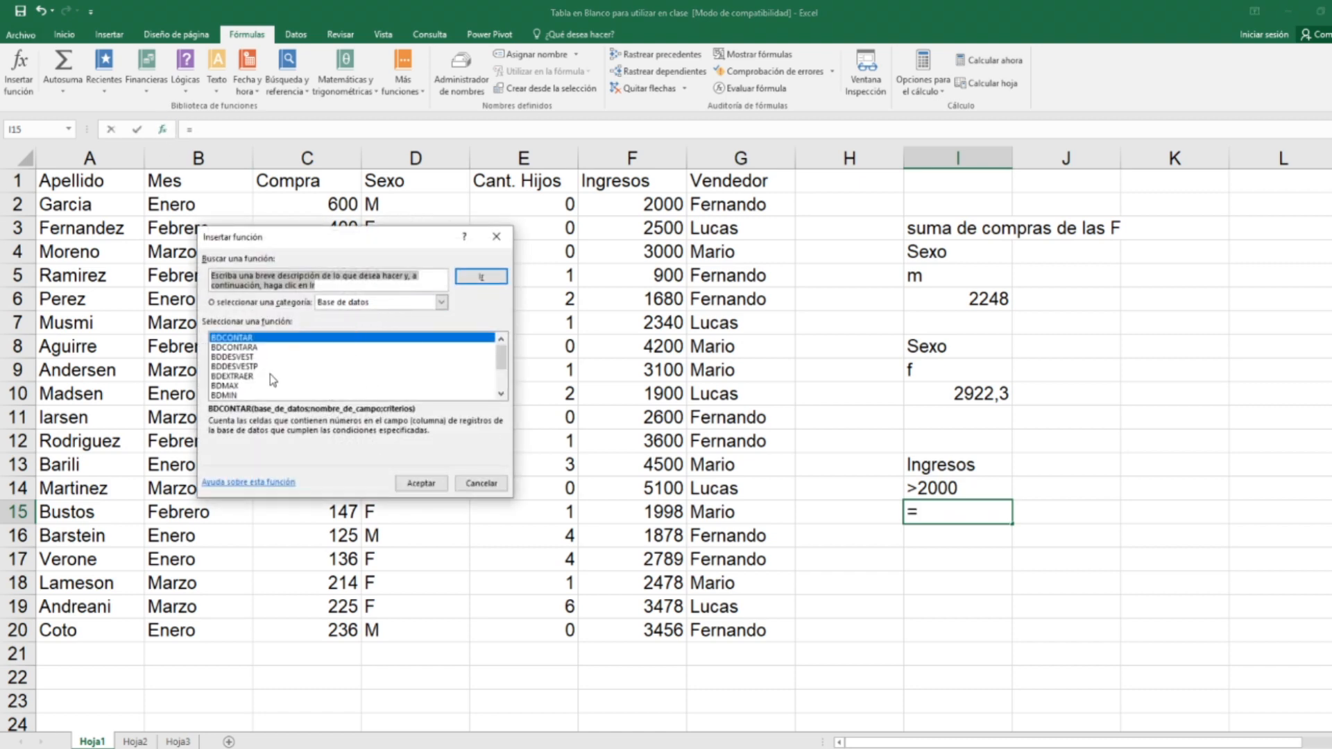
{"action": "scroll", "coordinate": [269, 378], "scroll_direction": "down", "scroll_amount": 1}
{"action": "left_click", "coordinate": [256, 386]}
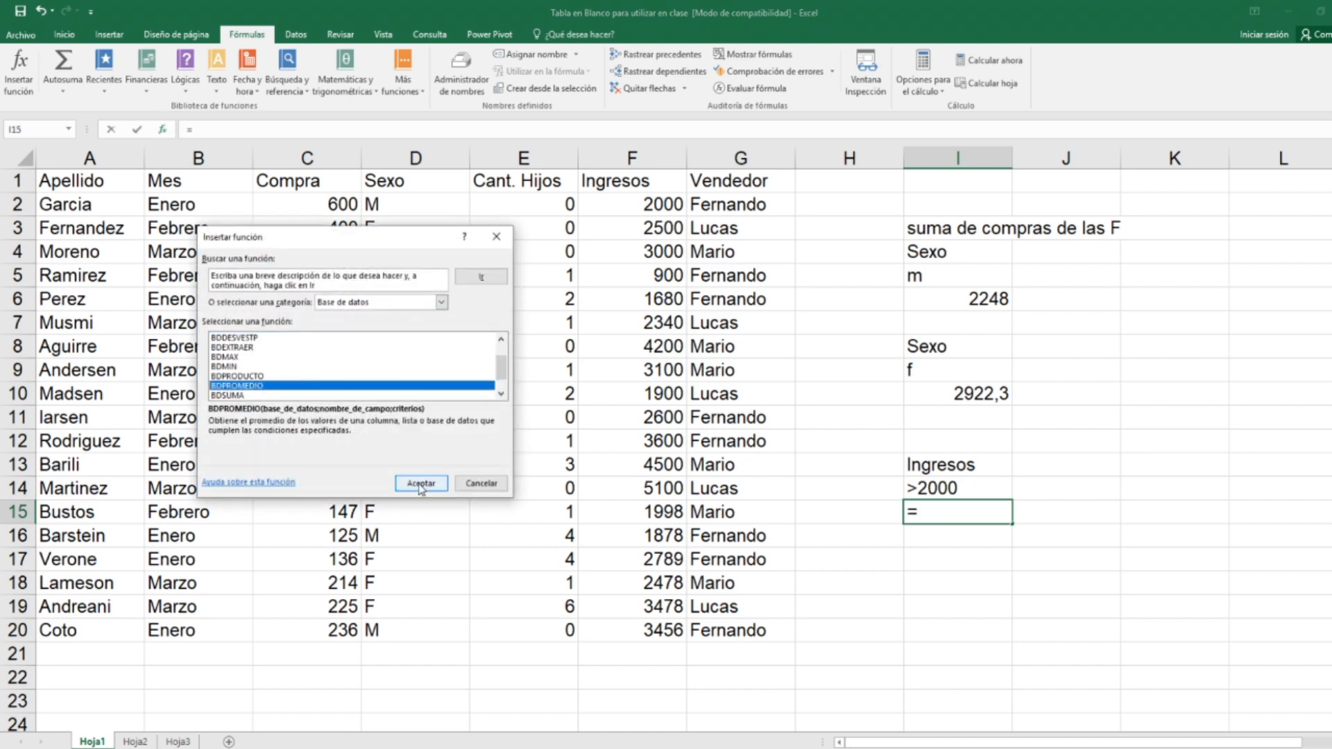
{"action": "left_click", "coordinate": [421, 484]}
Step: Set the arguments for I15 to Base_de_datos A1:G20, Nombre_de_campo E1 and Criterios I13:I14, and accept the formula
{"action": "left_click_drag", "start_coordinate": [98, 179], "coordinate": [730, 628]}
{"action": "left_click", "coordinate": [318, 316]}
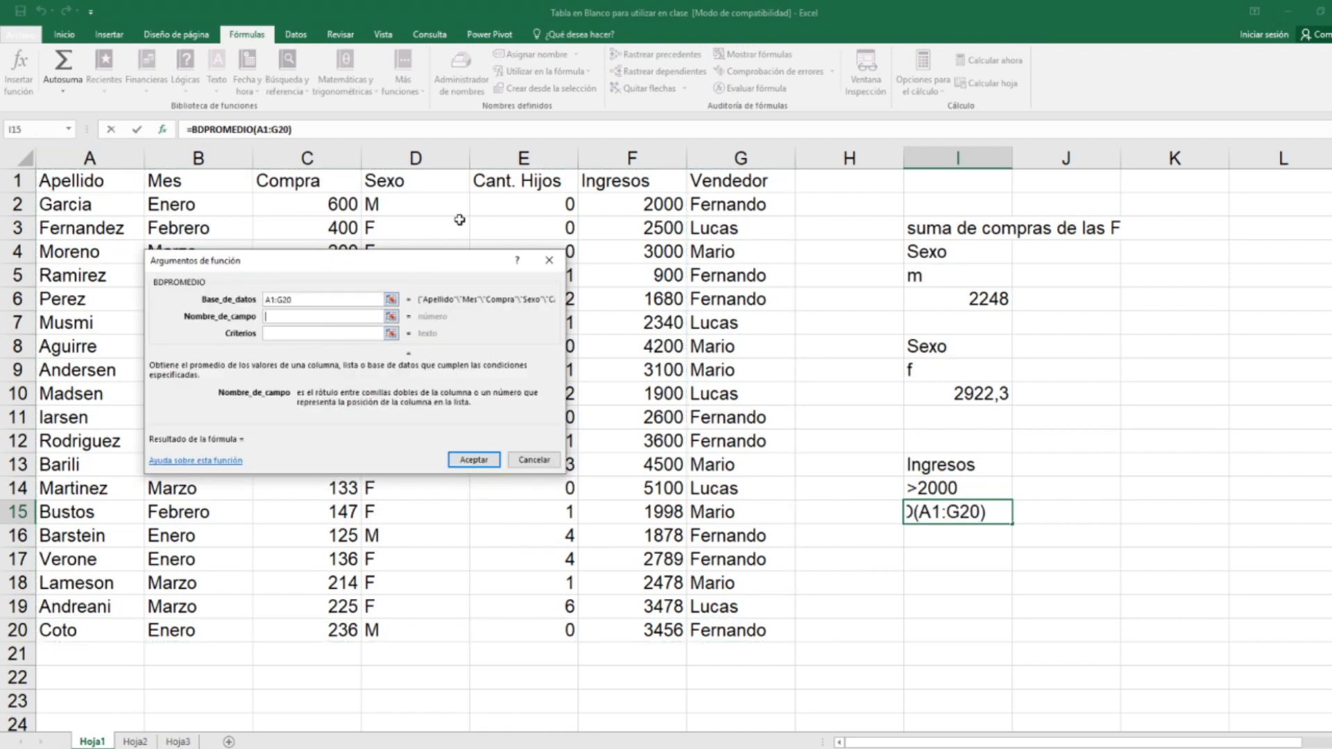
{"action": "left_click", "coordinate": [490, 184]}
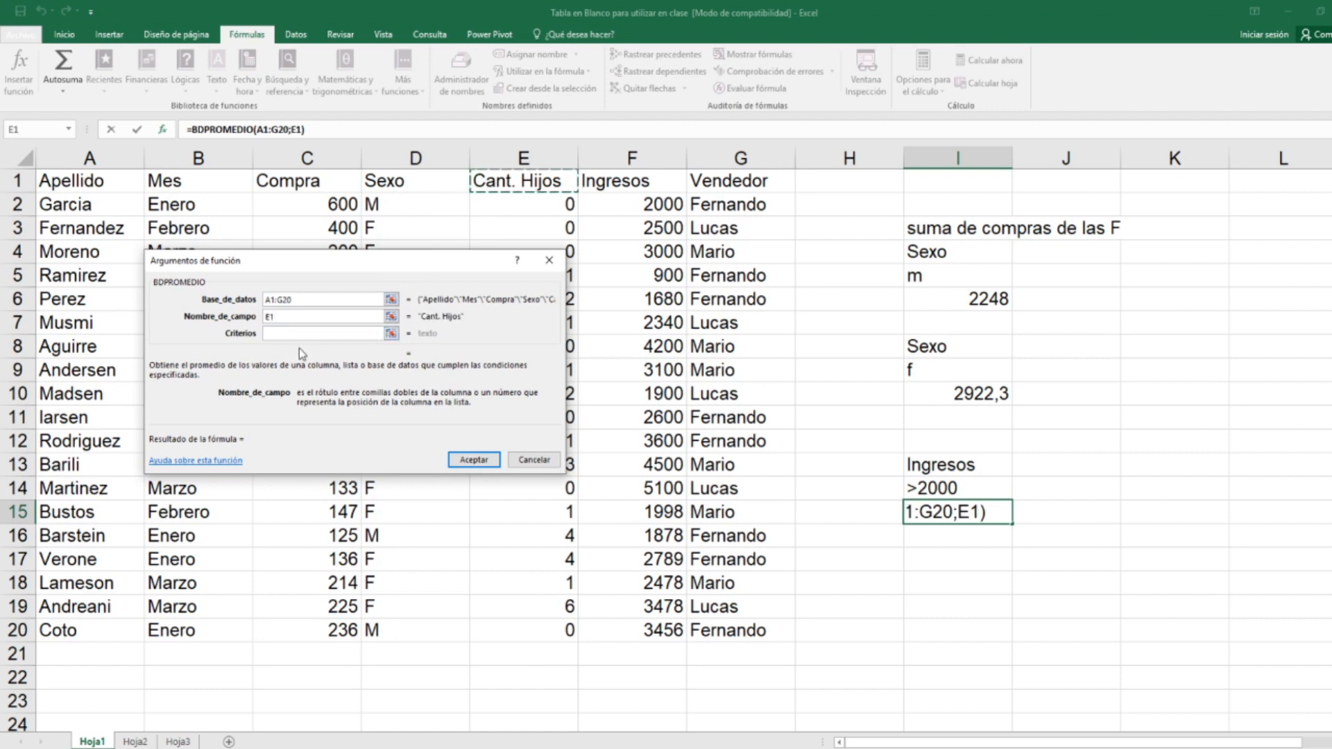
{"action": "key", "text": "Tab"}
{"action": "left_click_drag", "start_coordinate": [921, 461], "coordinate": [959, 489]}
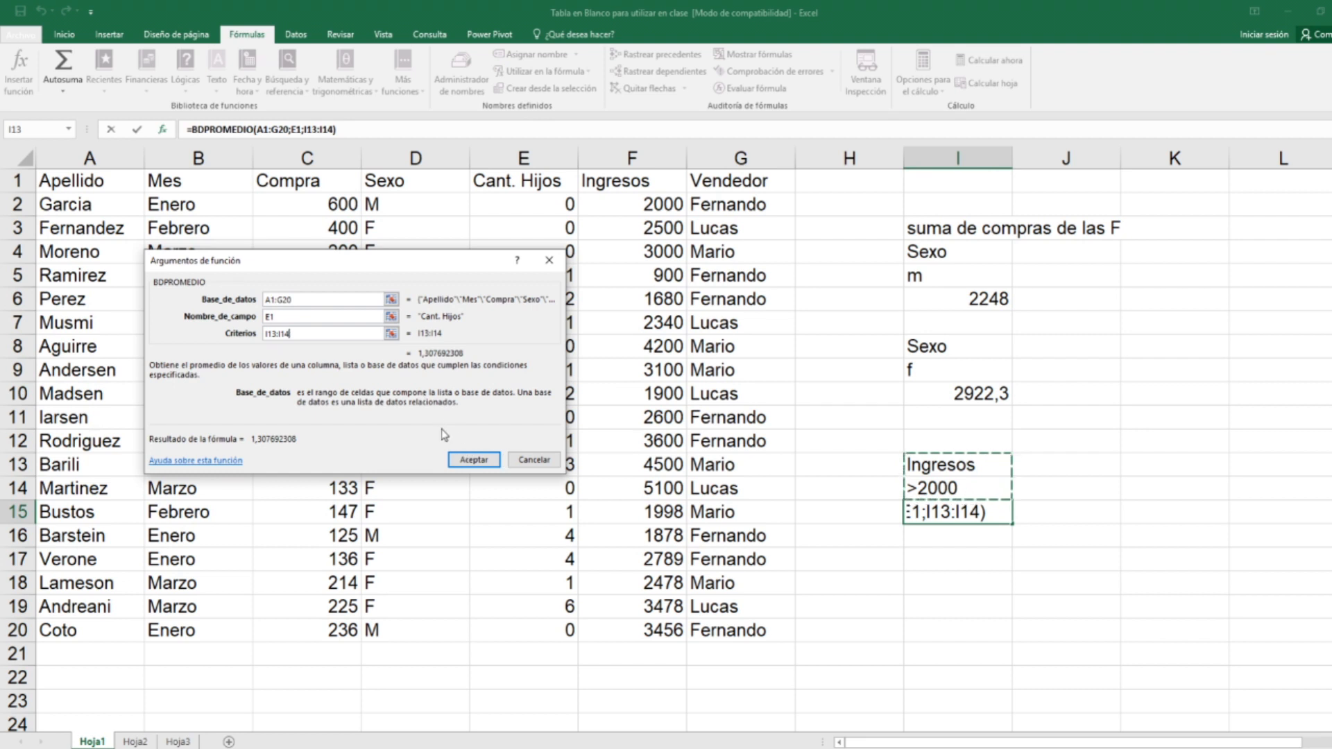
{"action": "left_click", "coordinate": [470, 467]}
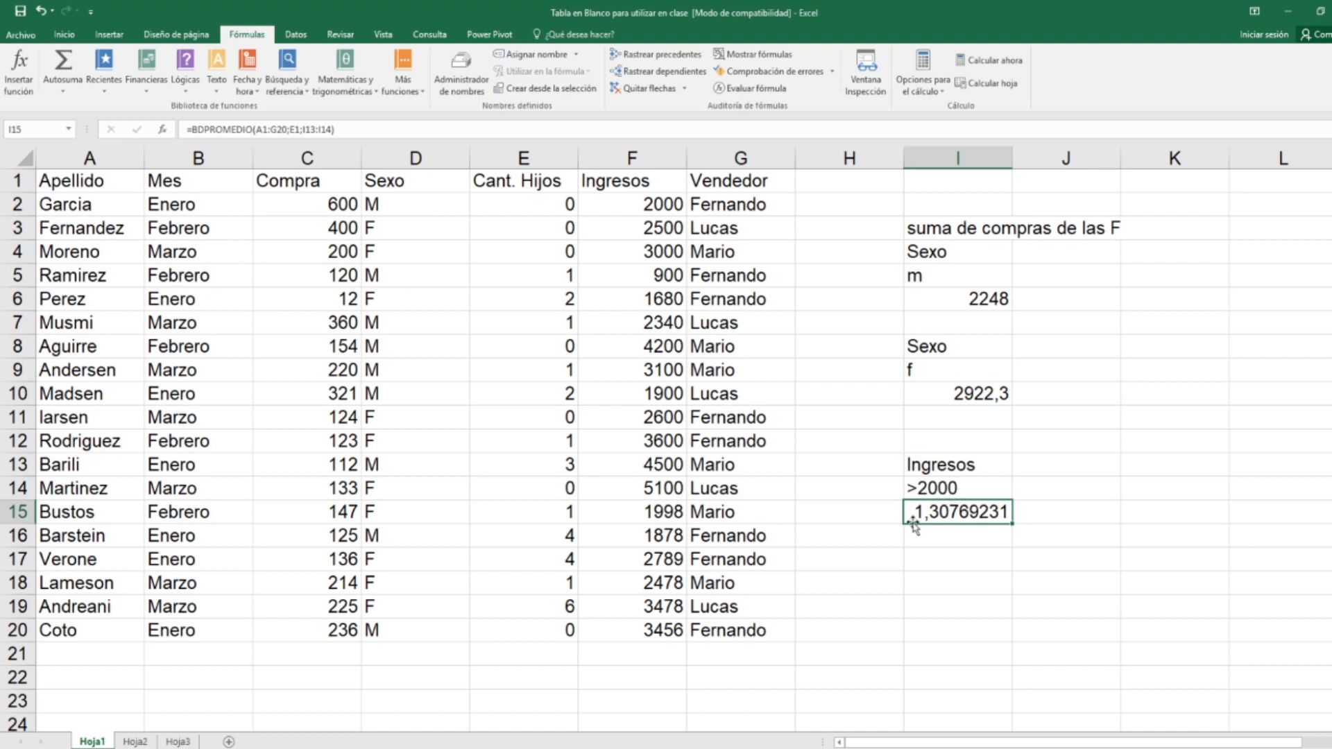
Step: Enter a sample criteria range in I18:I19, with the heading "Ingresos" and the condition "<4000"
{"action": "left_click", "coordinate": [927, 589]}
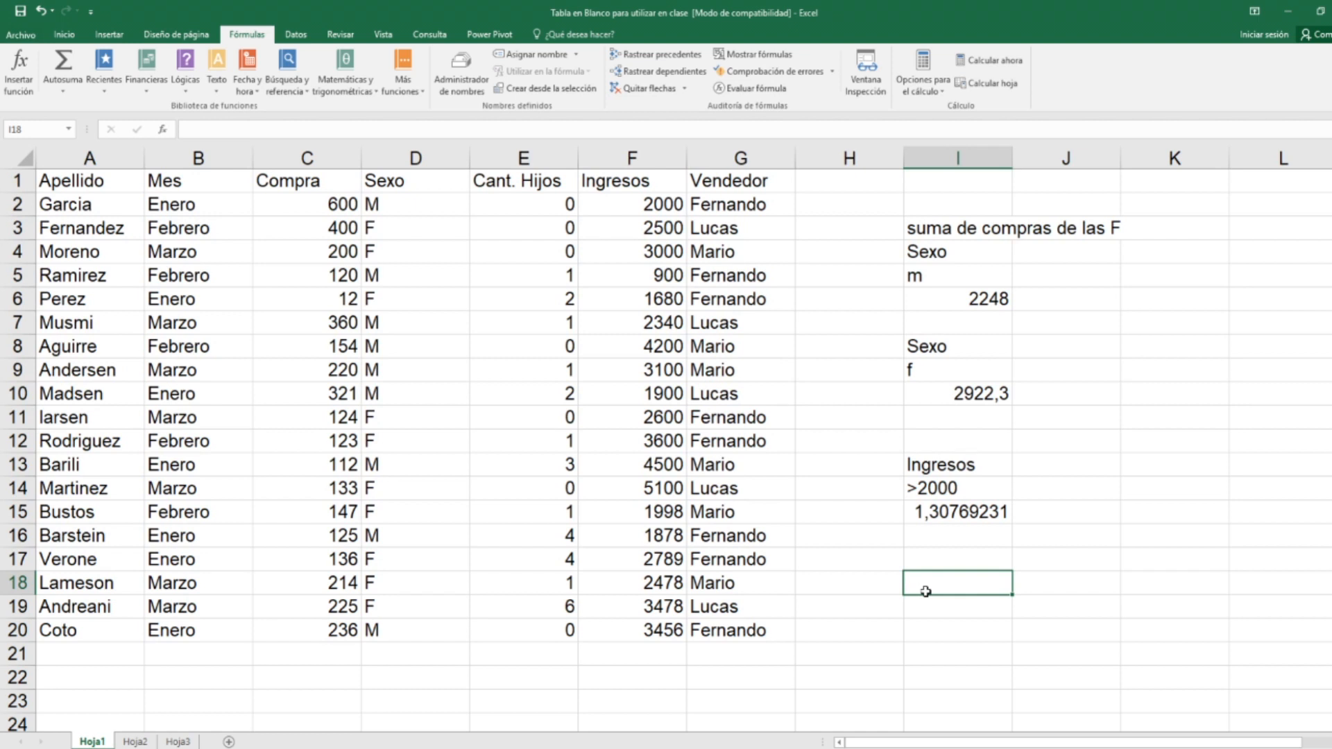
{"action": "type", "text": "Ingresos"}
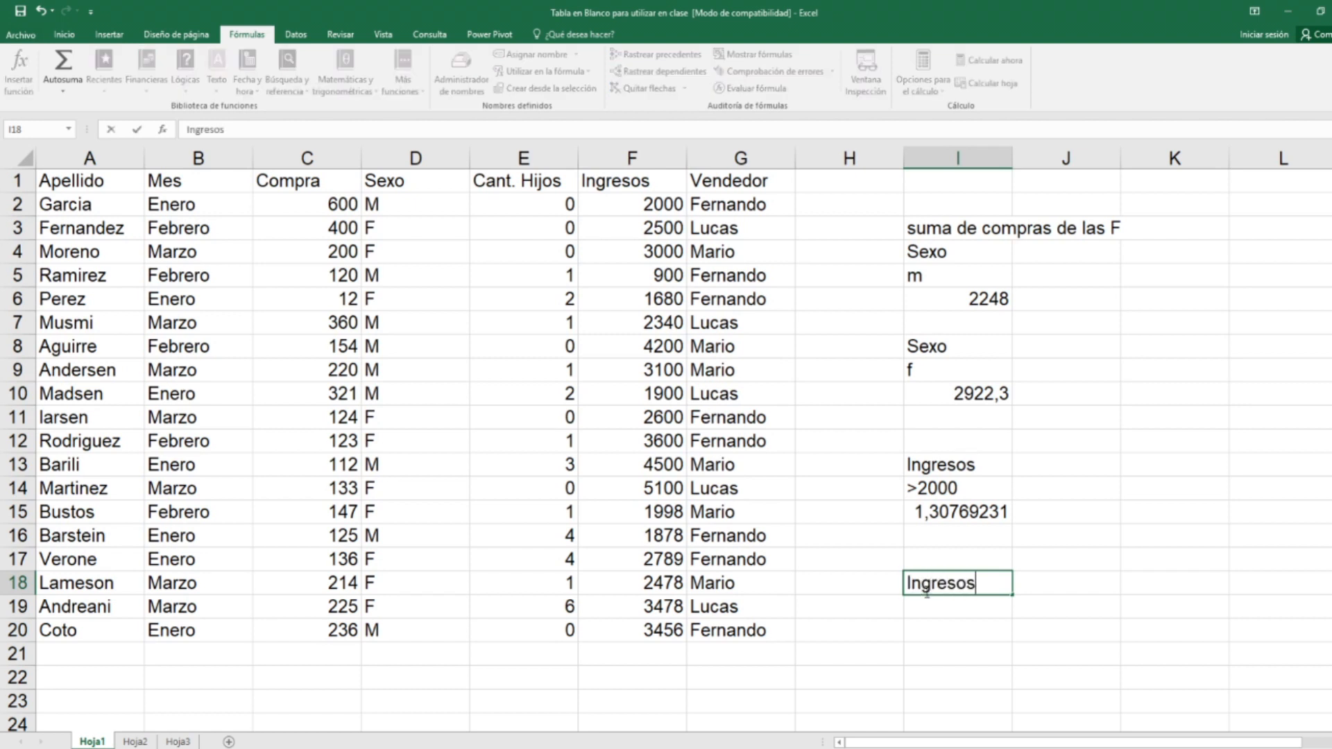
{"action": "key", "text": "Return"}
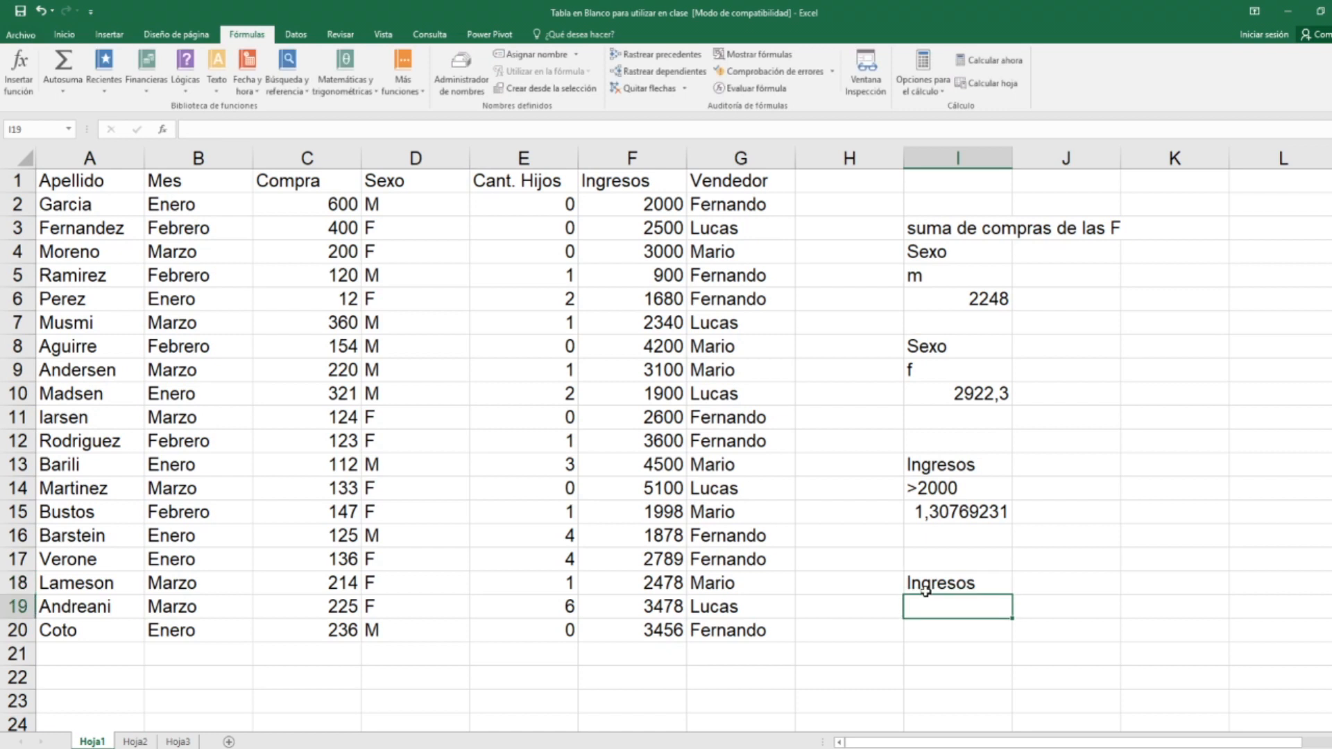
{"action": "type", "text": ">2000"}
{"action": "key", "text": "Return"}
{"action": "key", "text": "Up"}
{"action": "type", "text": "<"}
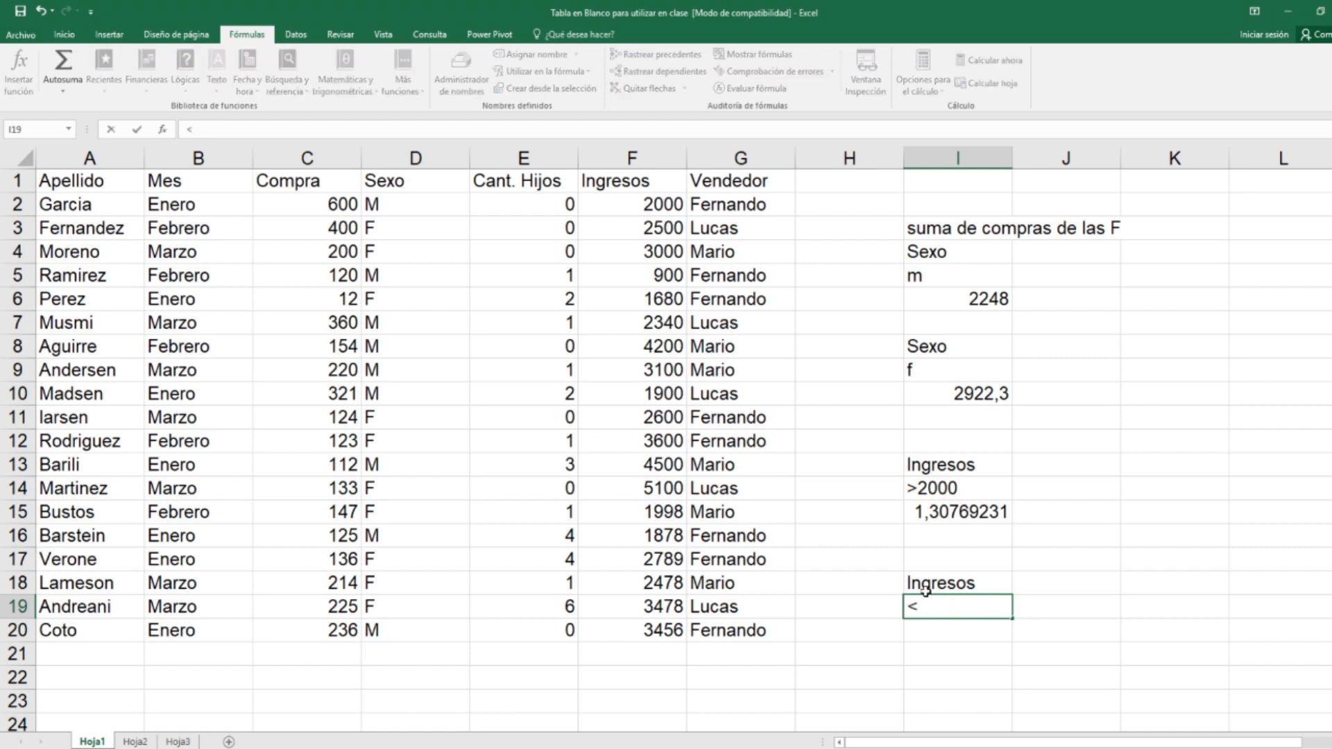
{"action": "type", "text": "4000"}
{"action": "key", "text": "Return"}
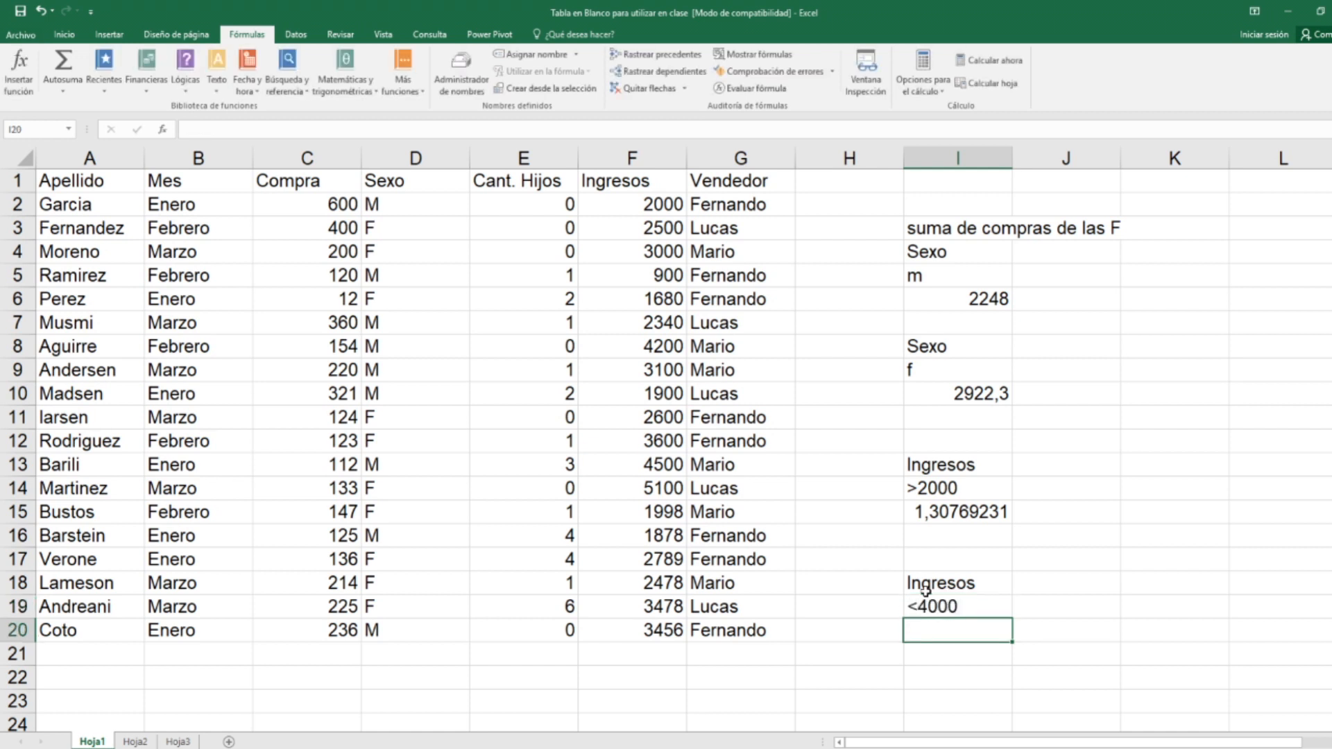
Step: Try the conditions "<=4000" and ">=4000" as the Ingresos criterion in I19
{"action": "key", "text": "Up"}
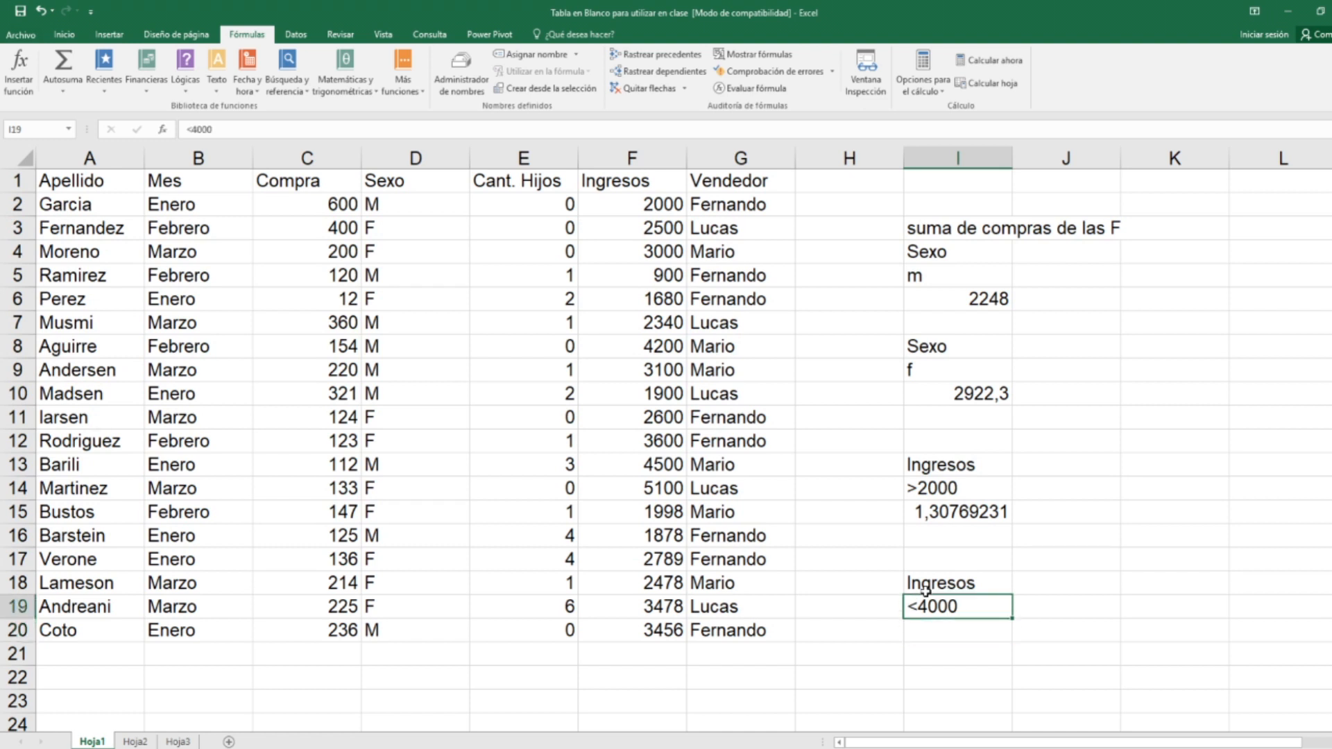
{"action": "type", "text": "<"}
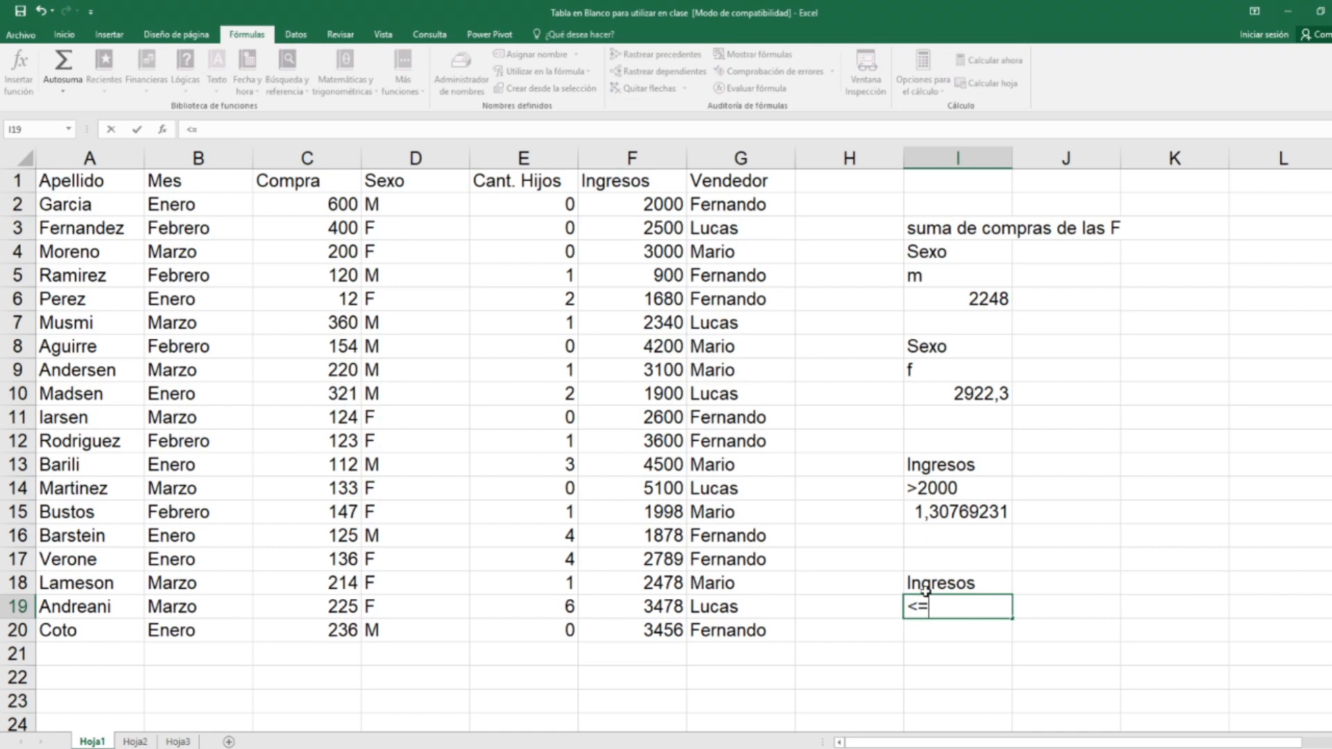
{"action": "type", "text": "=4000"}
{"action": "key", "text": "Escape"}
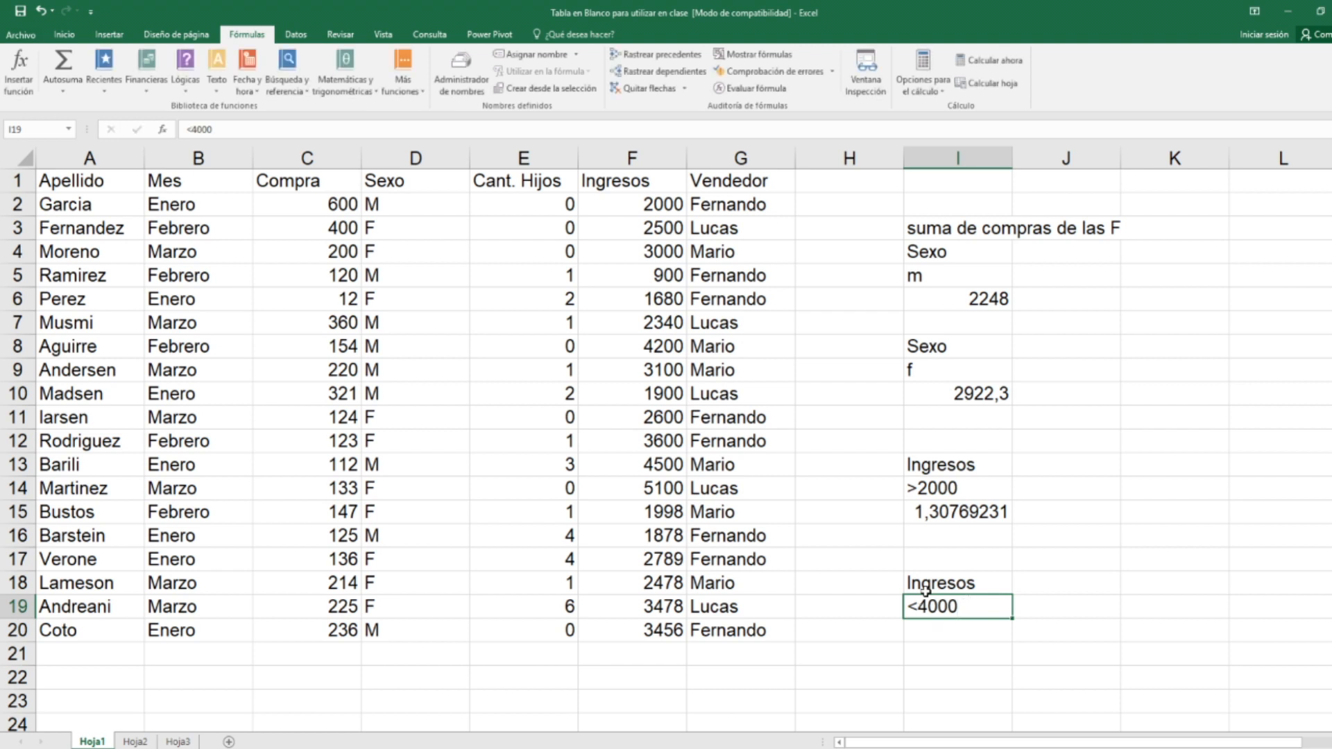
{"action": "type", "text": ">"}
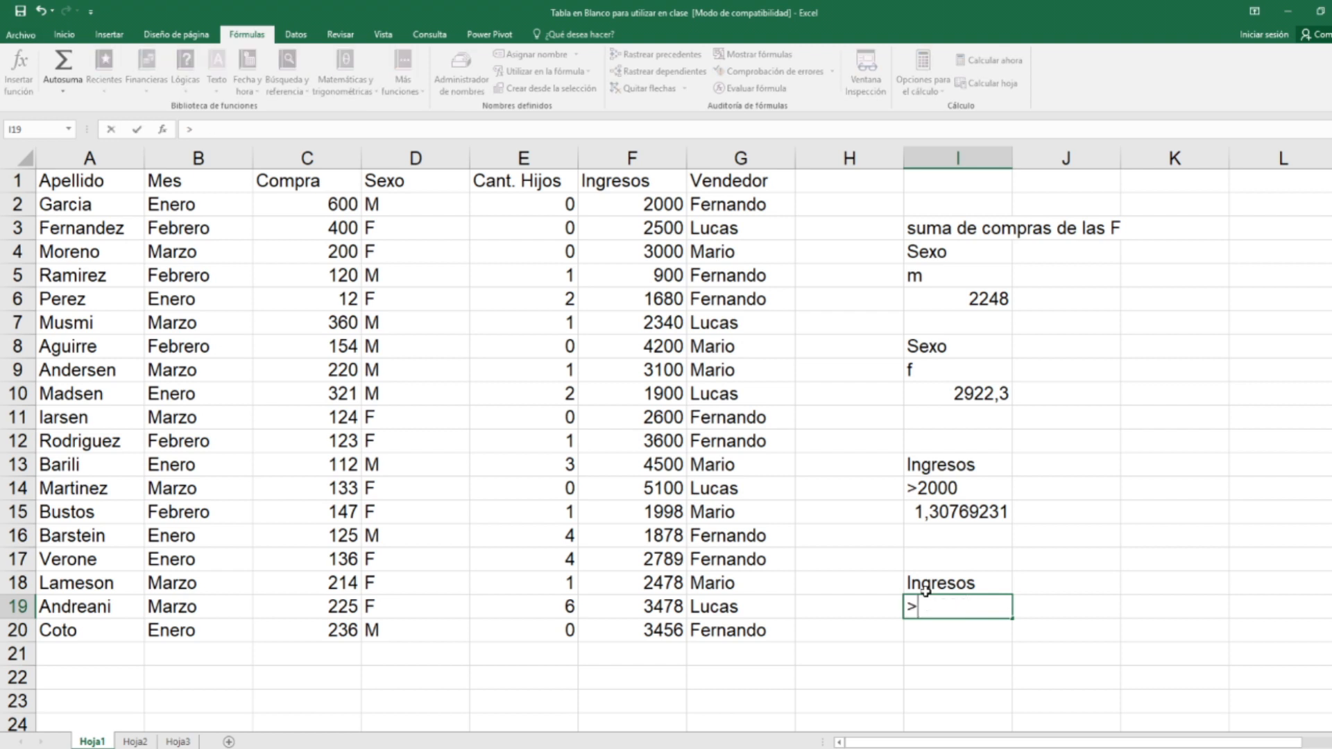
{"action": "type", "text": "=4000"}
{"action": "key", "text": "Return"}
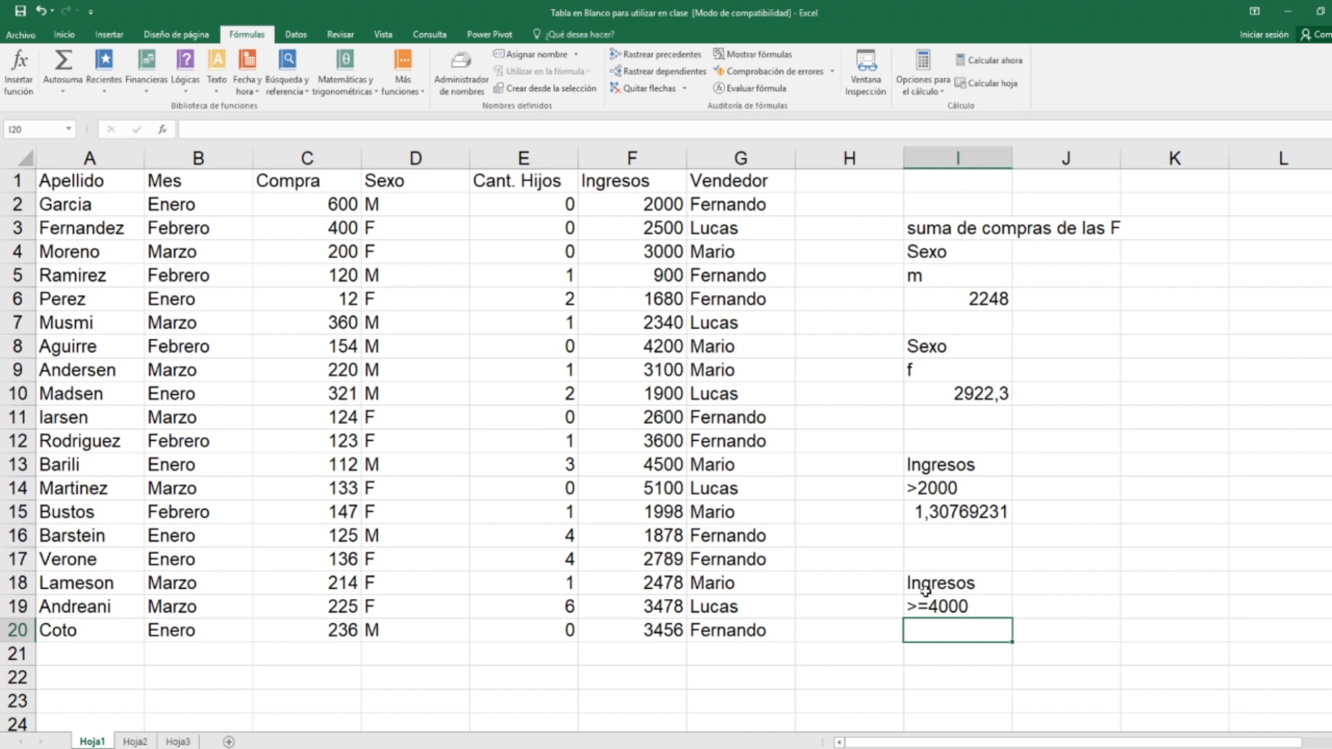
Step: Clear the sample Ingresos heading and its condition from I18:I19
{"action": "key", "text": "Delete"}
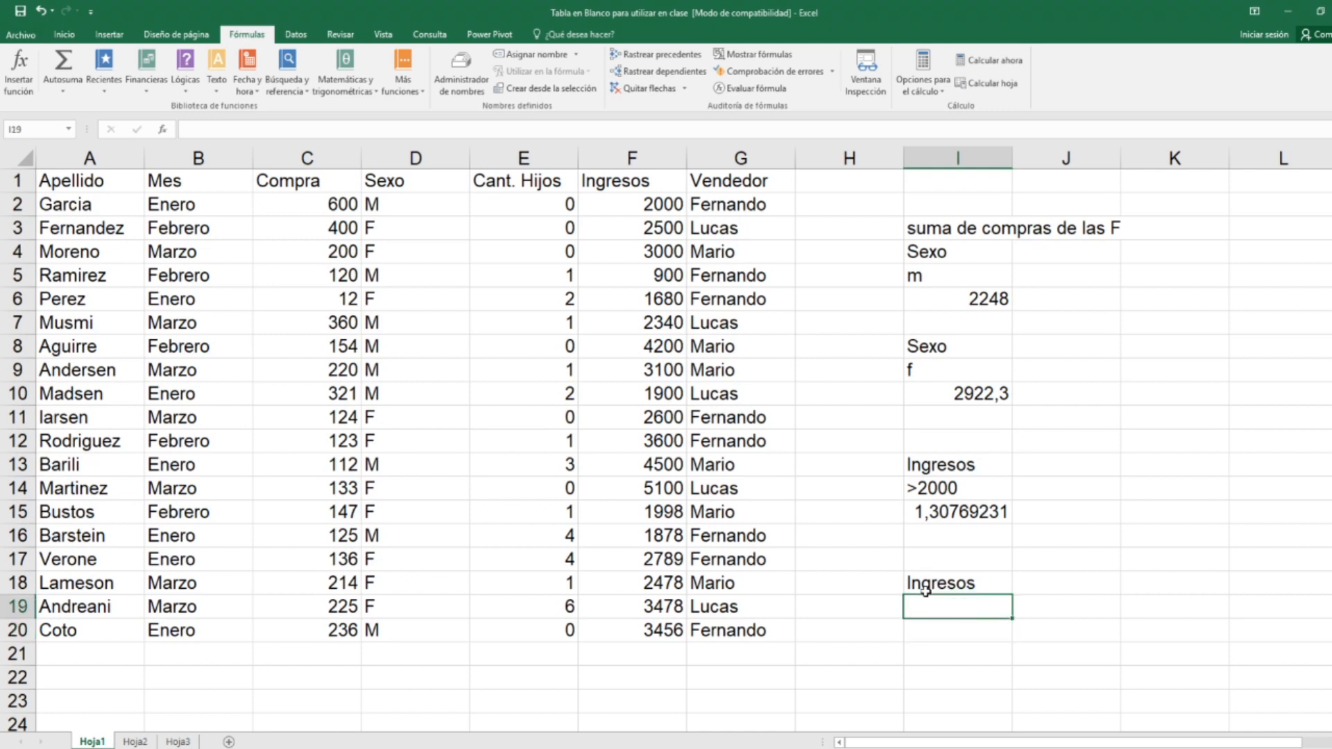
{"action": "left_click", "coordinate": [926, 589]}
{"action": "key", "text": "Delete"}
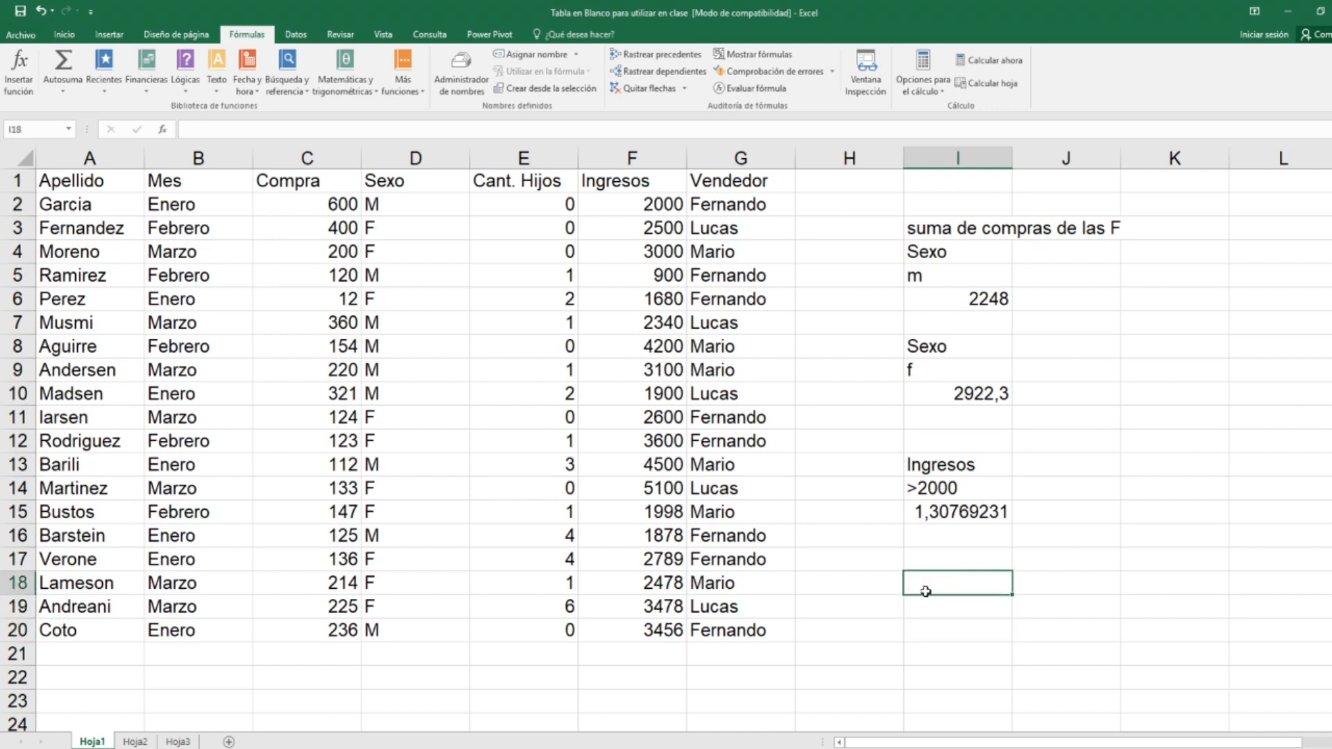
Step: Enter a sample criteria range in I18:I19 with the heading "Apellido", trying the conditions "C*" and "*z"
{"action": "type", "text": "Apellido"}
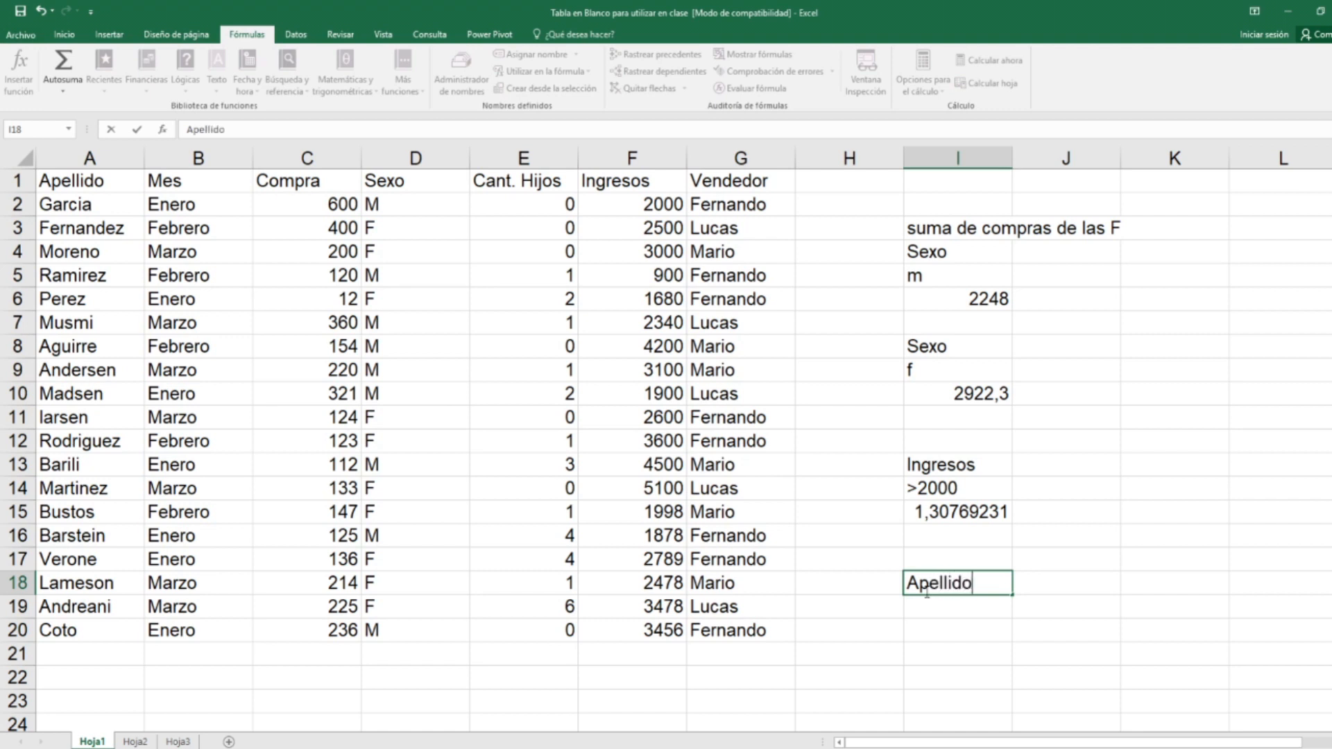
{"action": "key", "text": "Return"}
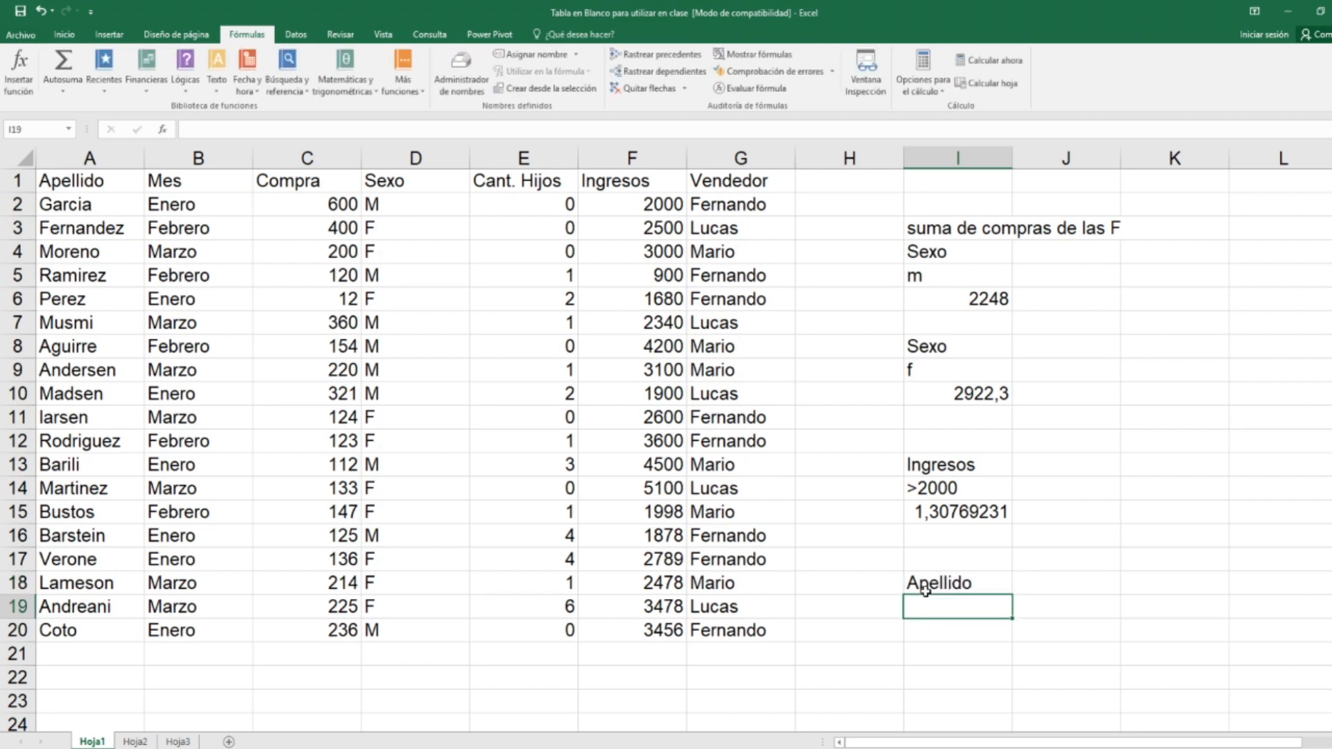
{"action": "type", "text": "C*"}
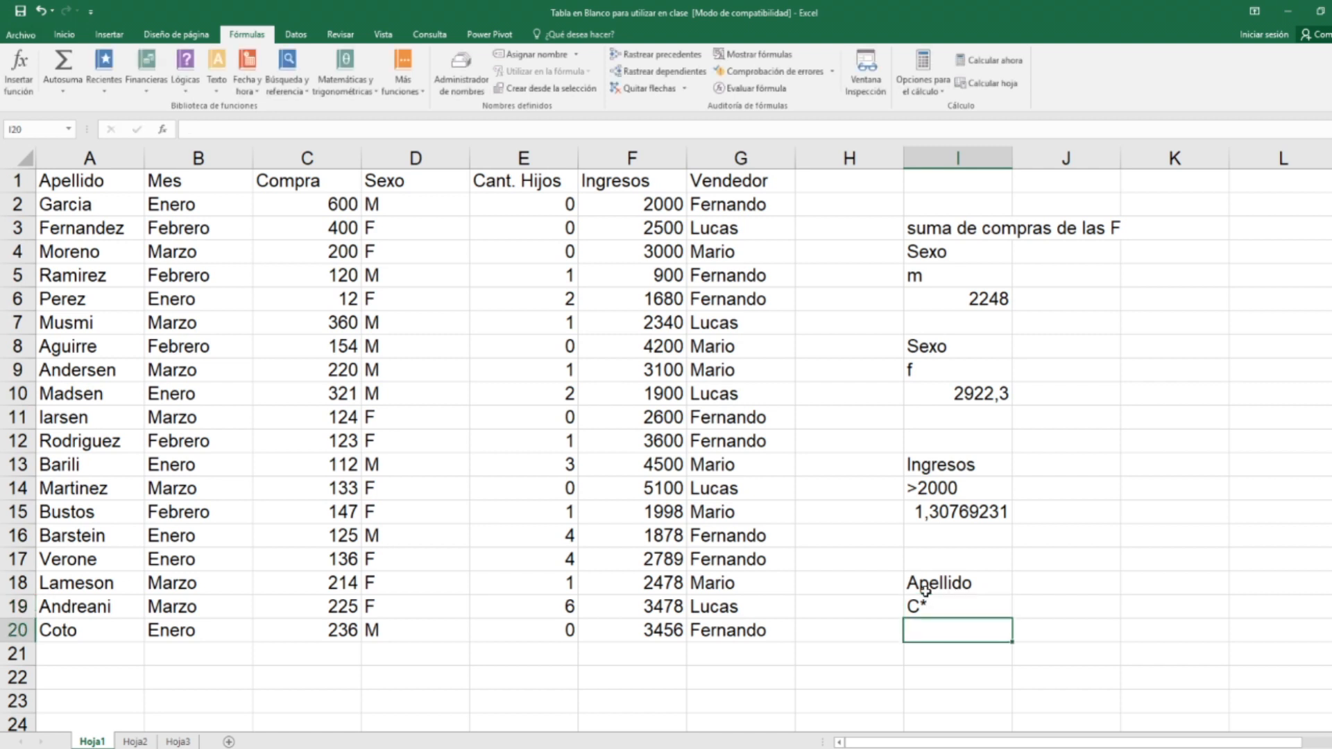
{"action": "key", "text": "Escape"}
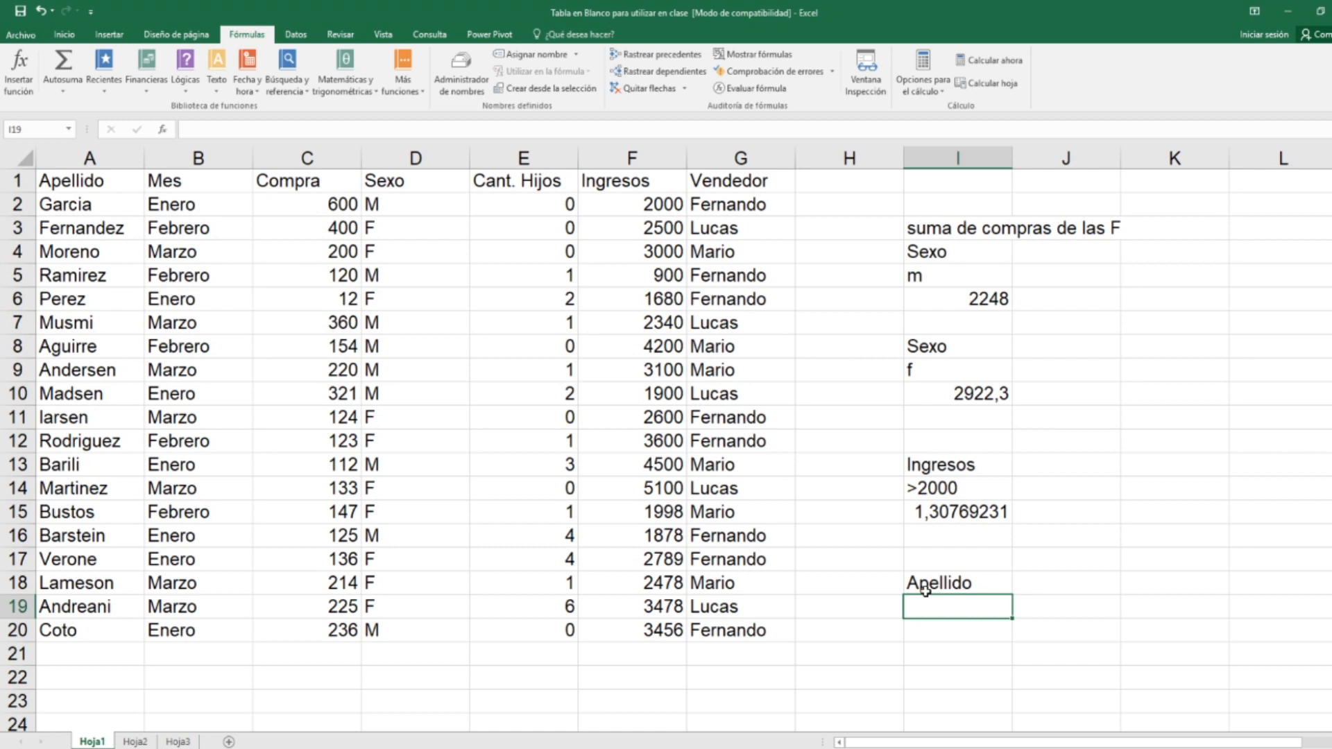
{"action": "type", "text": "*"}
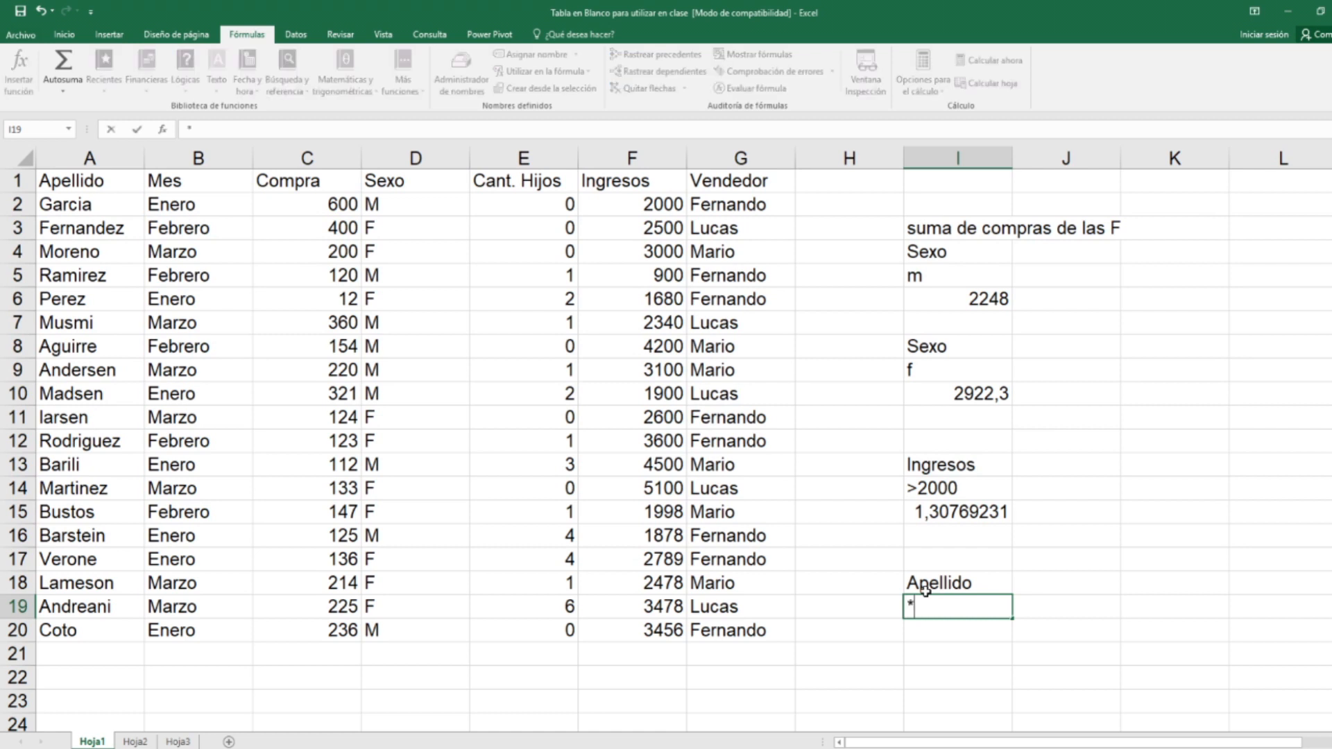
{"action": "key", "text": "Return"}
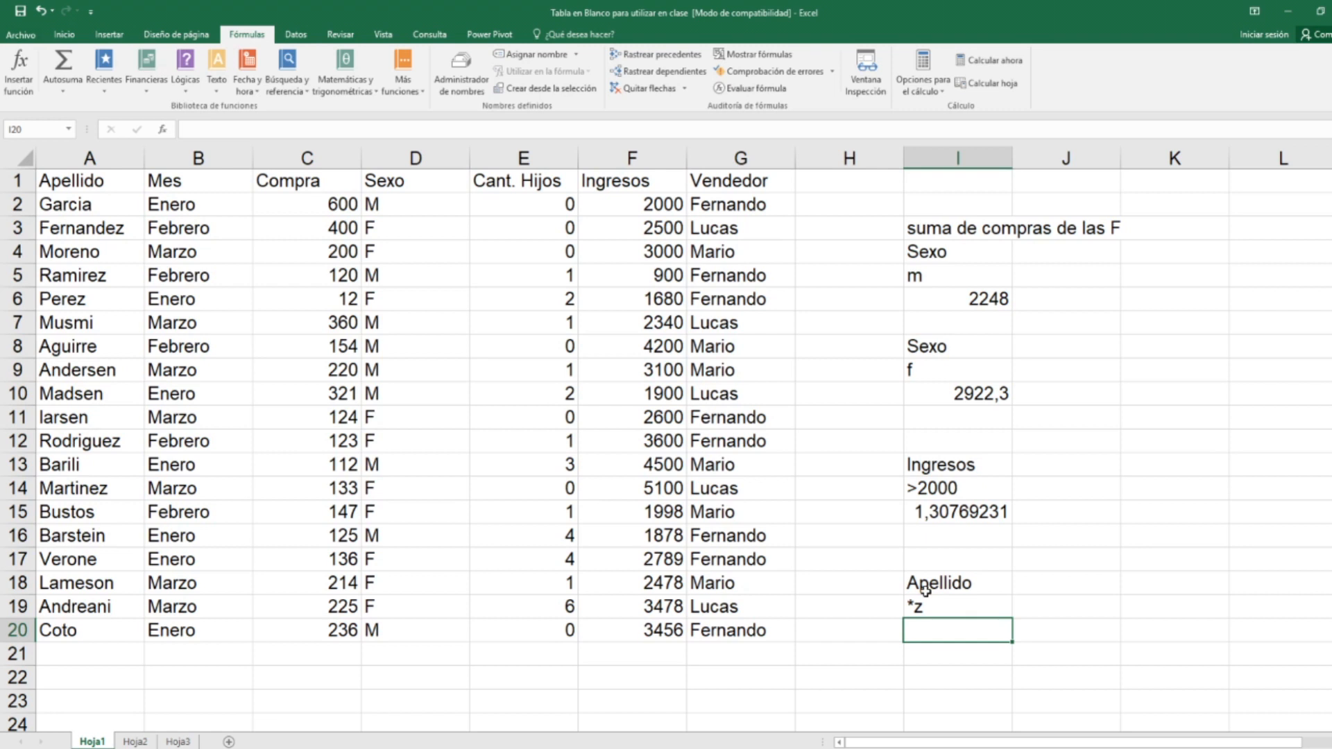
Step: Clear the sample Apellido heading and its condition from I18:I19
{"action": "key", "text": "Up"}
{"action": "key", "text": "Up"}
{"action": "key", "text": "shift+Down"}
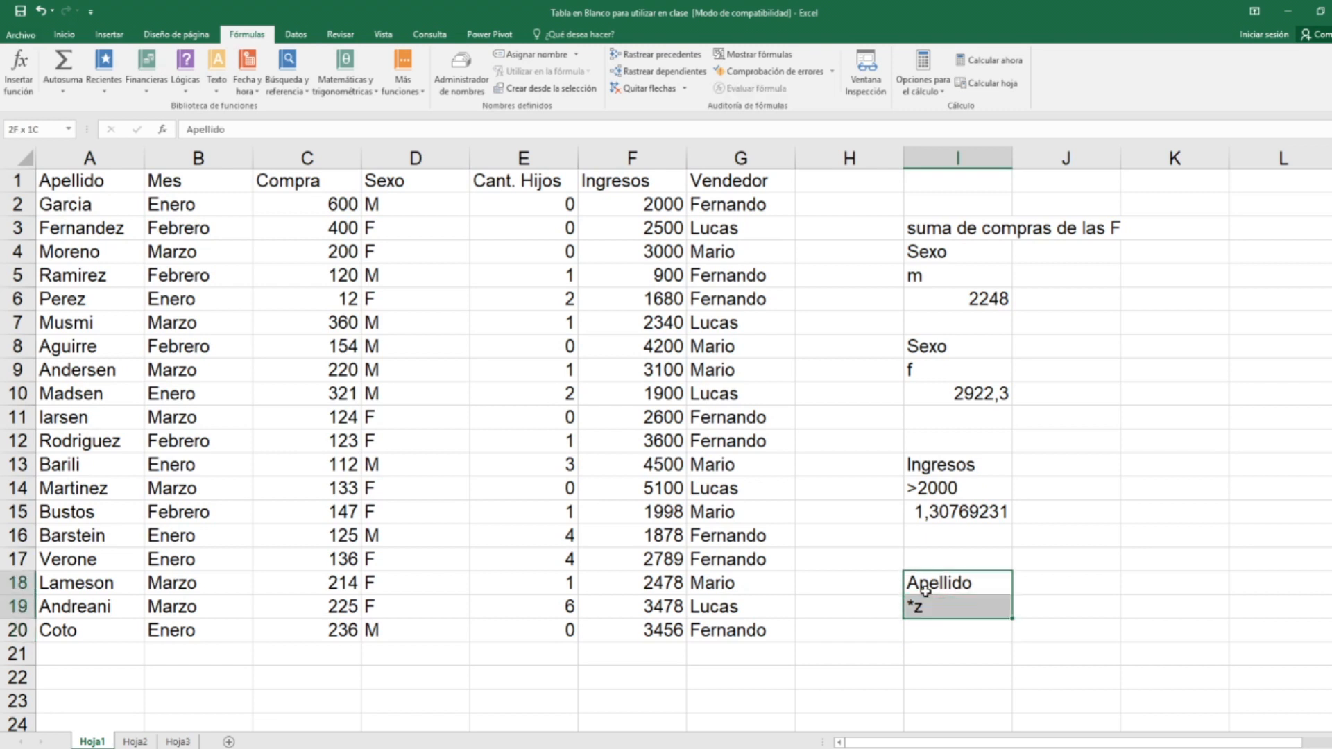
{"action": "key", "text": "Delete"}
{"action": "key", "text": "Up"}
{"action": "key", "text": "Down"}
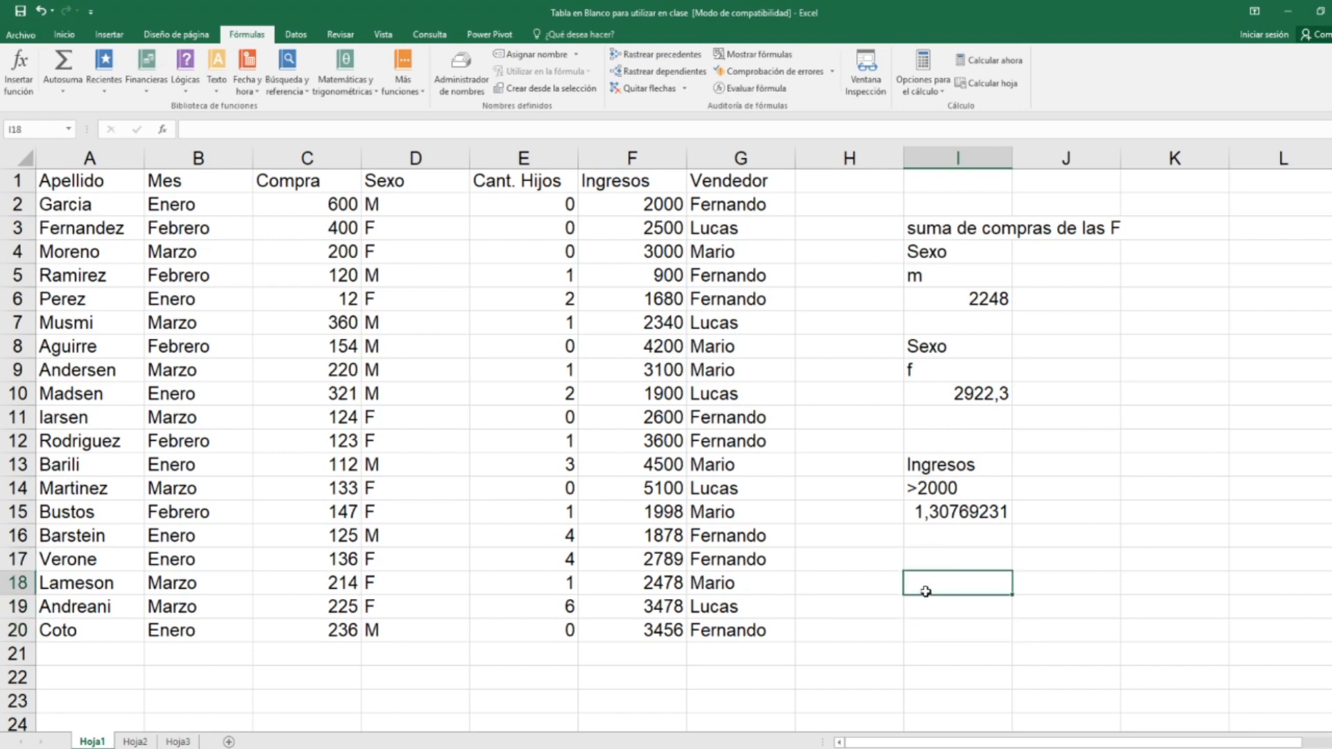
Step: Enter a sample date criterion in I18:I19, with the heading "fecha" and the condition ">2/2/2020"
{"action": "type", "text": "fecha"}
{"action": "key", "text": "Return"}
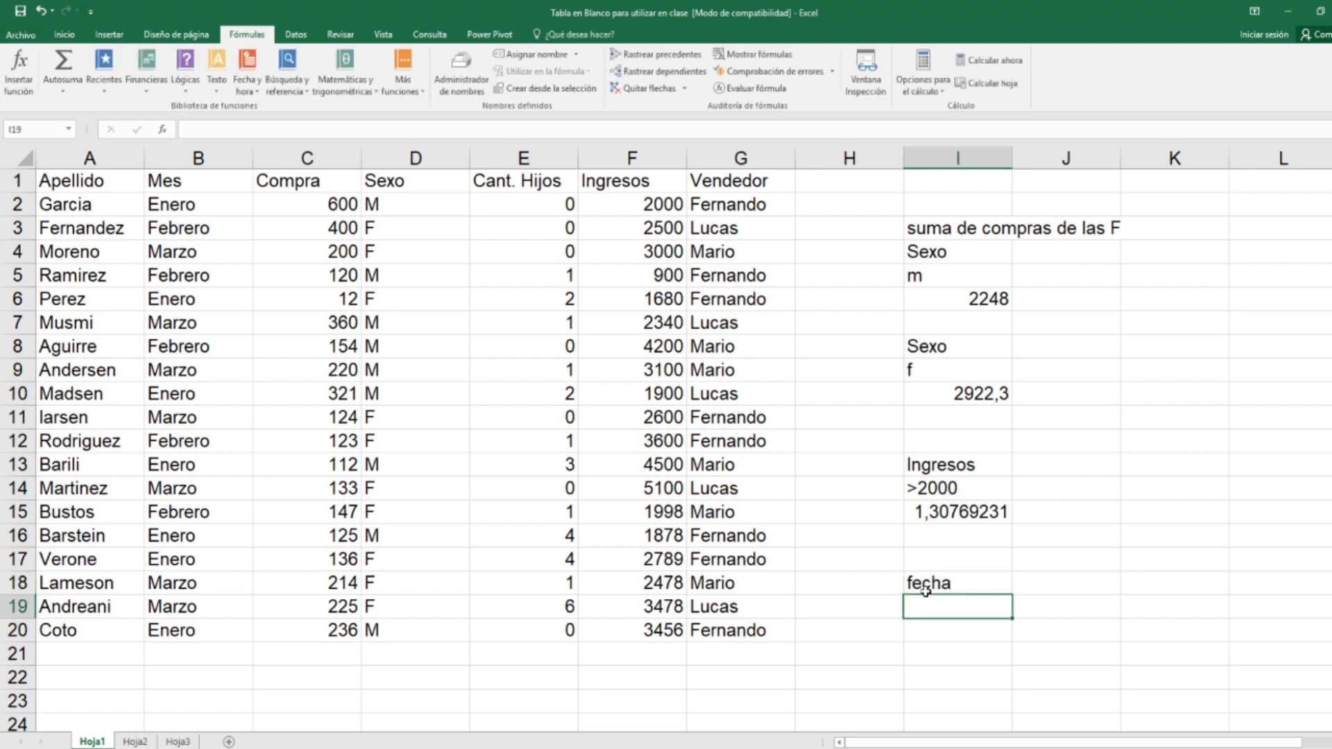
{"action": "type", "text": ">2/2/2020"}
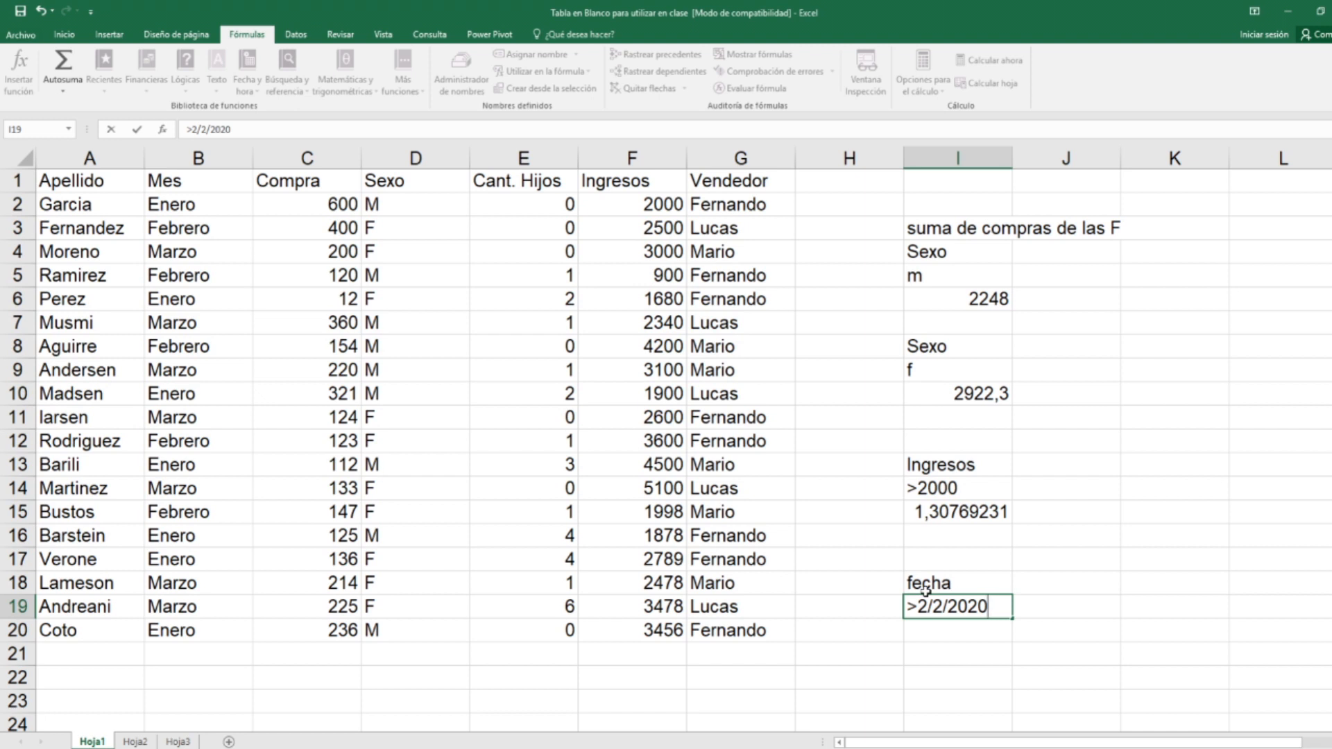
Step: Clear the sample fecha heading and its condition from I18:I19
{"action": "left_click", "coordinate": [925, 589]}
{"action": "mouse_move", "coordinate": [925, 589]}
{"action": "left_mouse_down"}
{"action": "mouse_move", "coordinate": [926, 630]}
{"action": "mouse_move", "coordinate": [926, 609]}
{"action": "left_mouse_up"}
{"action": "key", "text": "Delete"}
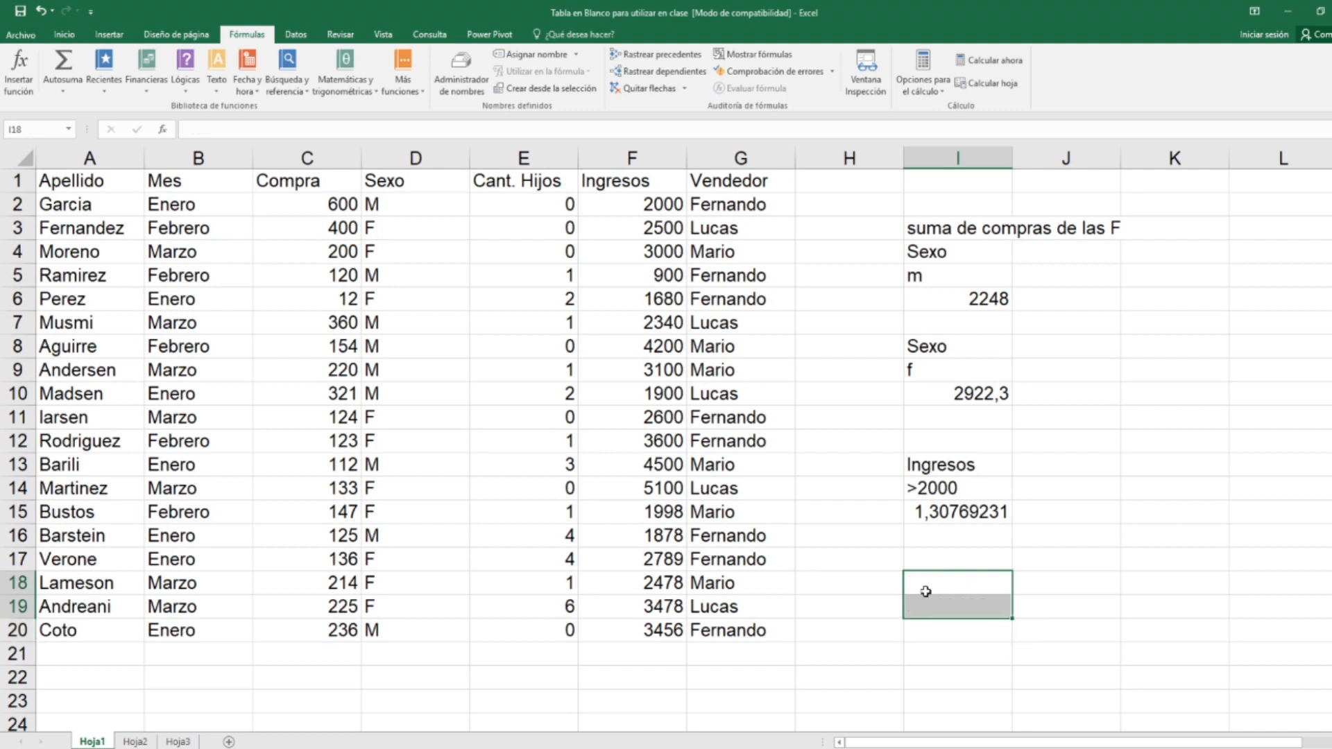
Step: Delete the second and third criteria examples and their results from H7:J17, keeping the first example in I3:I6
{"action": "left_click_drag", "start_coordinate": [930, 240], "coordinate": [997, 299]}
{"action": "left_click_drag", "start_coordinate": [956, 236], "coordinate": [958, 277]}
{"action": "scroll", "coordinate": [755, 264], "scroll_direction": "down", "scroll_amount": 1}
{"action": "scroll", "coordinate": [869, 303], "scroll_direction": "up", "scroll_amount": 1}
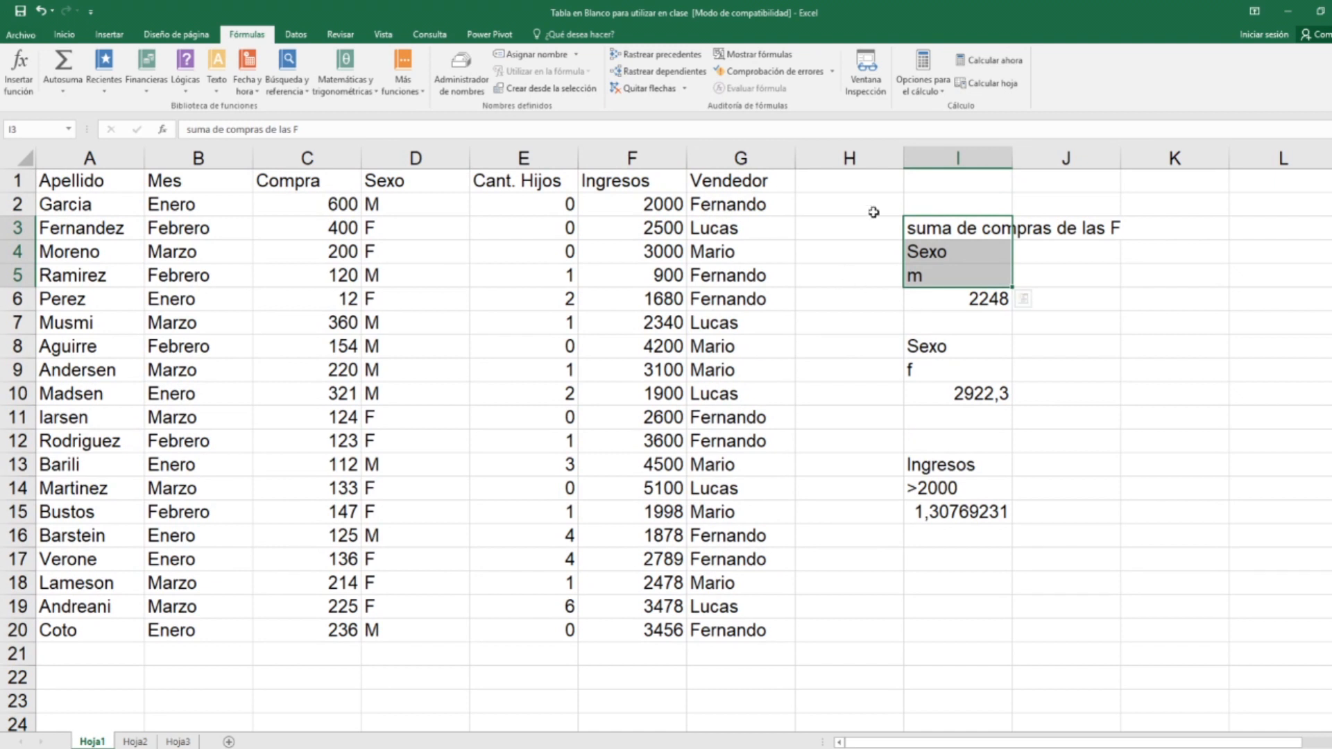
{"action": "left_click", "coordinate": [864, 312]}
{"action": "left_click_drag", "start_coordinate": [864, 312], "coordinate": [1109, 550]}
{"action": "key", "text": "Delete"}
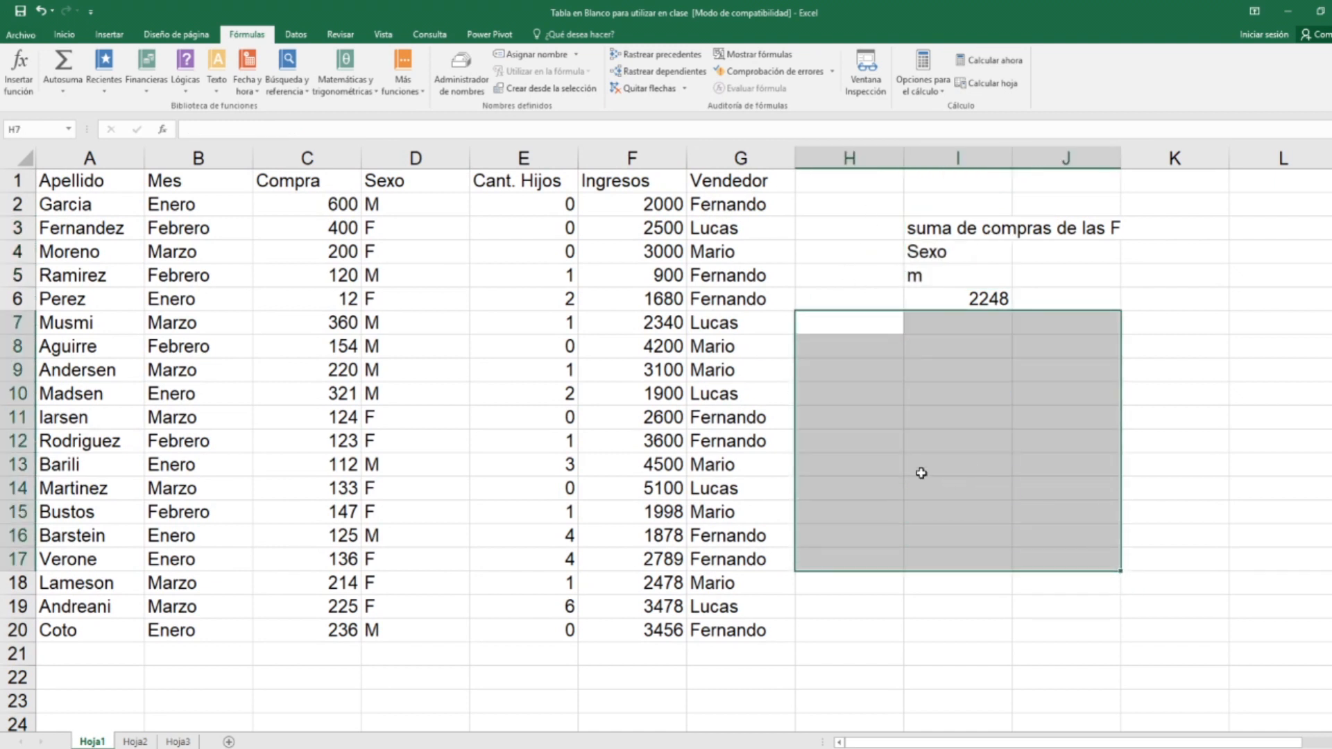
Step: Start a new criteria range with the heading "Sexo" in I9 and the condition "f" in I10
{"action": "left_click", "coordinate": [918, 376]}
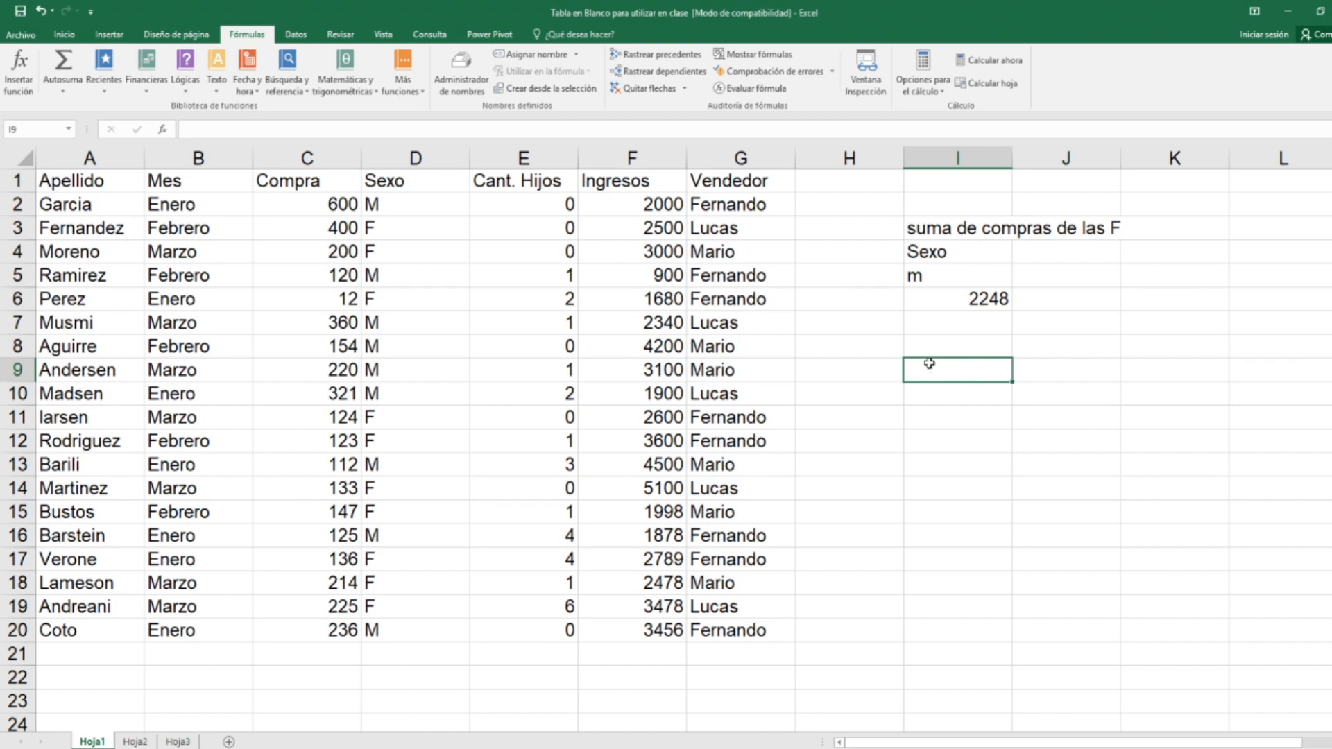
{"action": "type", "text": "Sexo"}
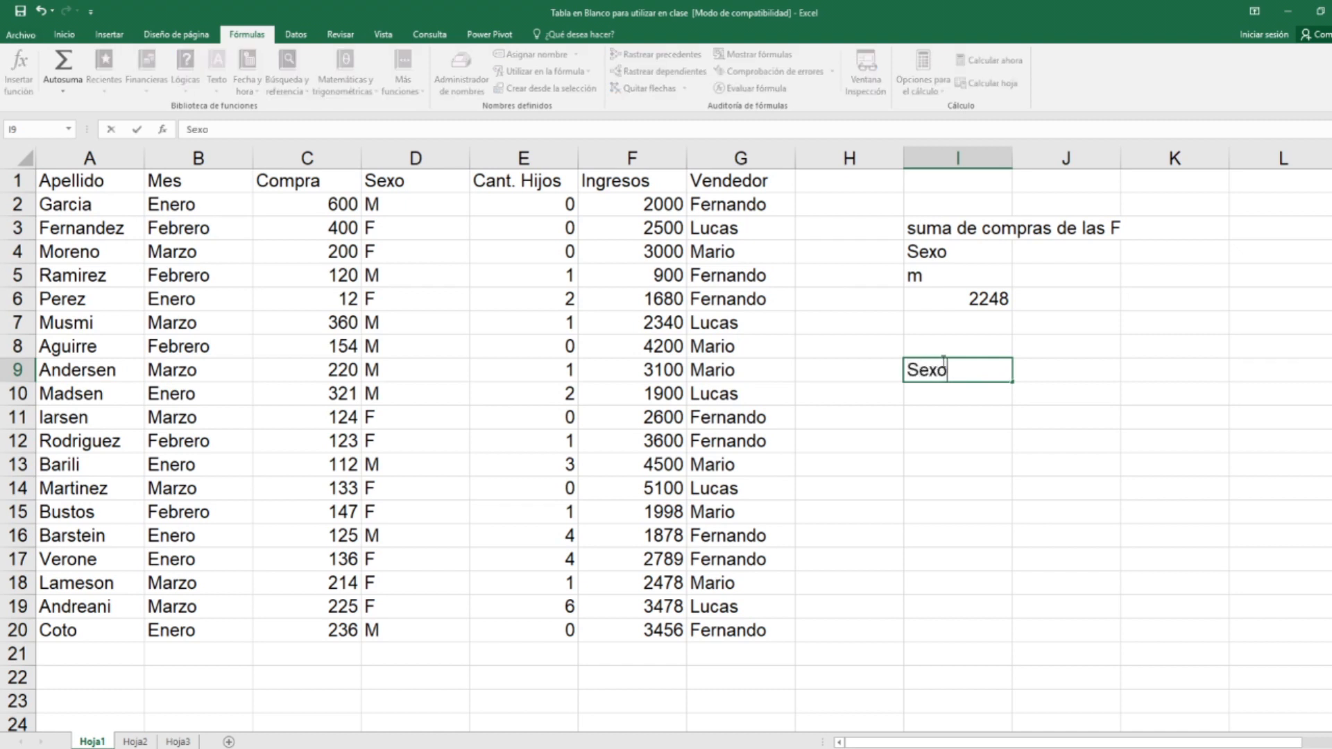
{"action": "key", "text": "Return"}
{"action": "type", "text": "f"}
Step: Add a second criterion with the heading "Vendedor" in J9 and the seller's name from G4 in J10
{"action": "key", "text": "Up"}
{"action": "key", "text": "Right"}
{"action": "type", "text": "Ved"}
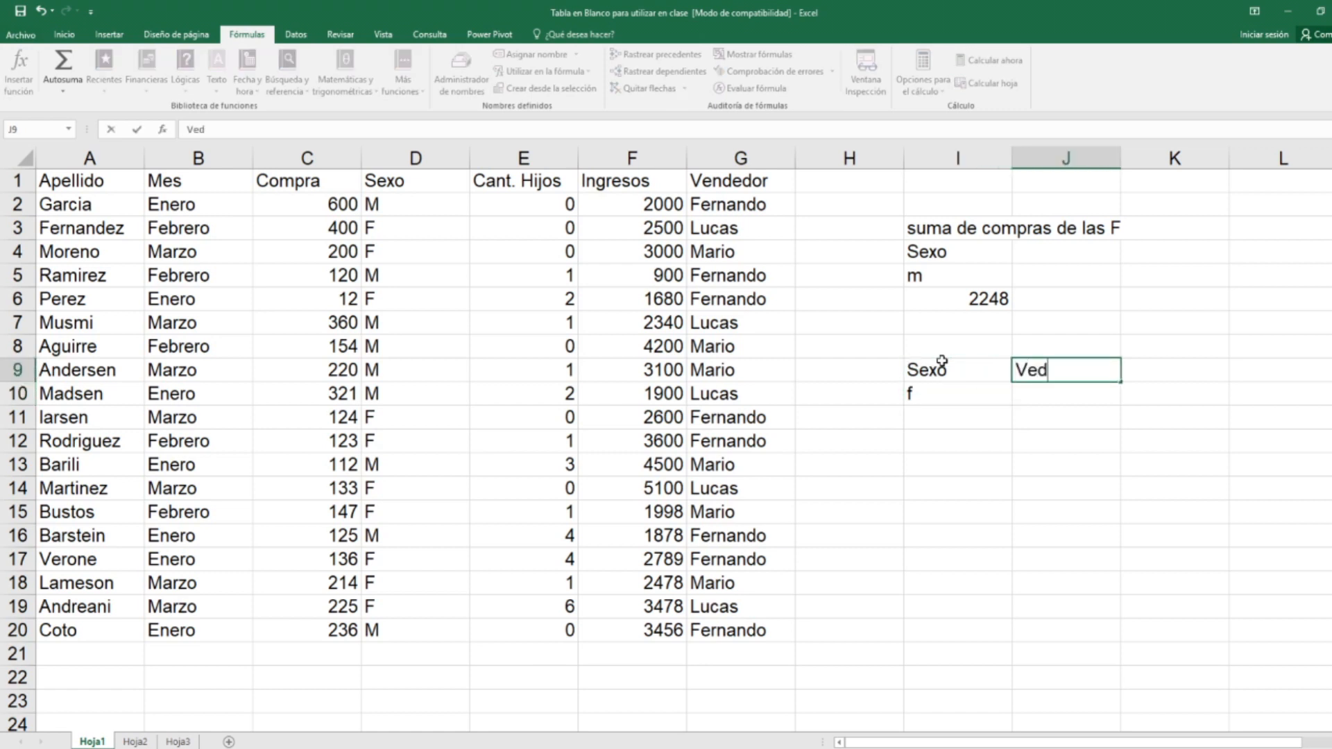
{"action": "key", "text": "BackSpace"}
{"action": "type", "text": "ndedor"}
{"action": "key", "text": "Return"}
{"action": "type", "text": "Mario"}
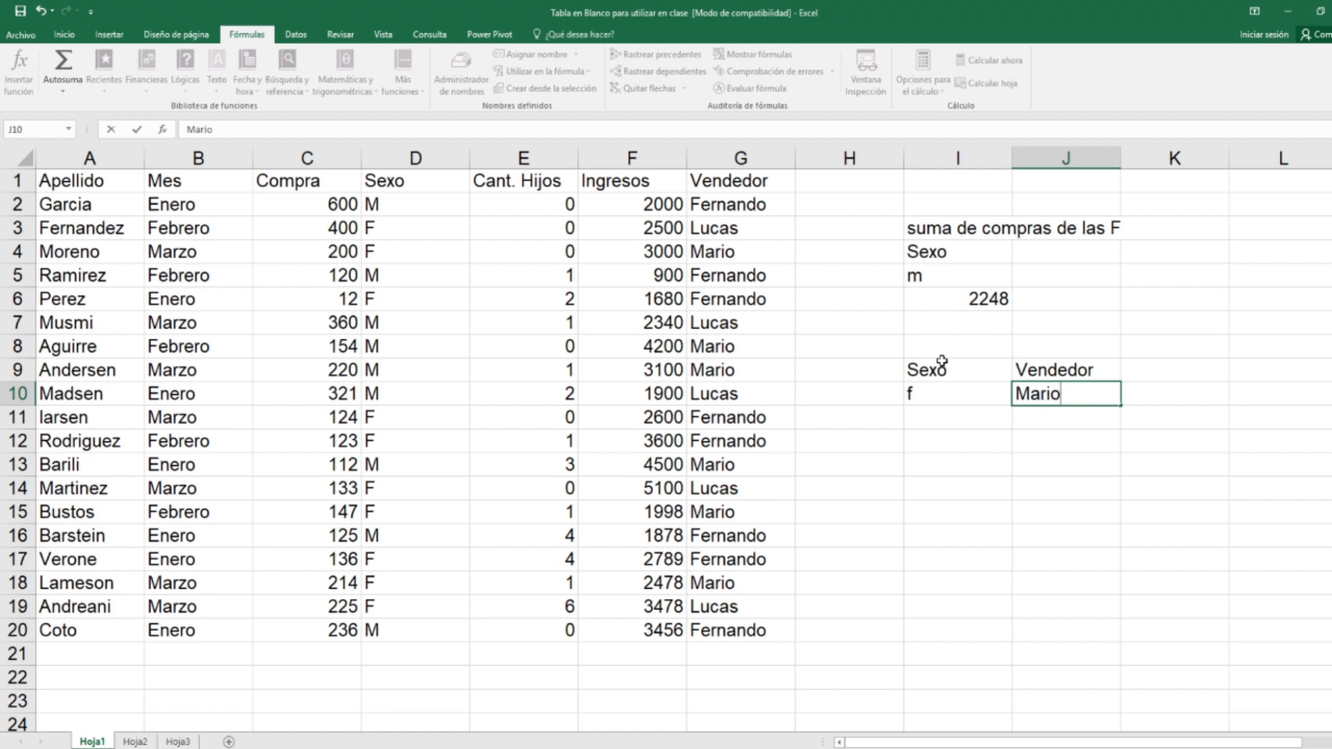
{"action": "key", "text": "Return"}
{"action": "key", "text": "Up"}
{"action": "key", "text": "Up"}
{"action": "key", "text": "Left"}
{"action": "key", "text": "Down"}
{"action": "key", "text": "Right"}
{"action": "key", "text": "Up"}
{"action": "key", "text": "Left"}
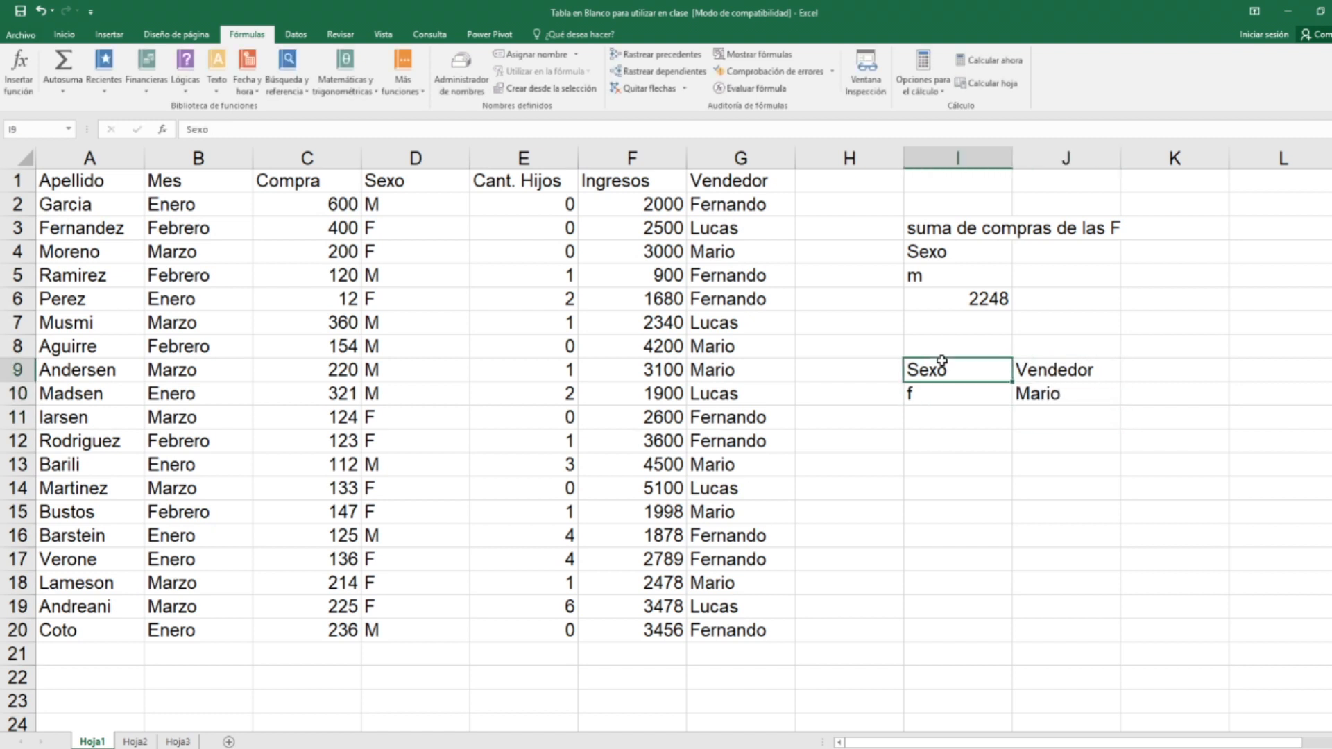
Step: Insert the BDSUMA function from the Base de datos category in I11
{"action": "left_click", "coordinate": [931, 414]}
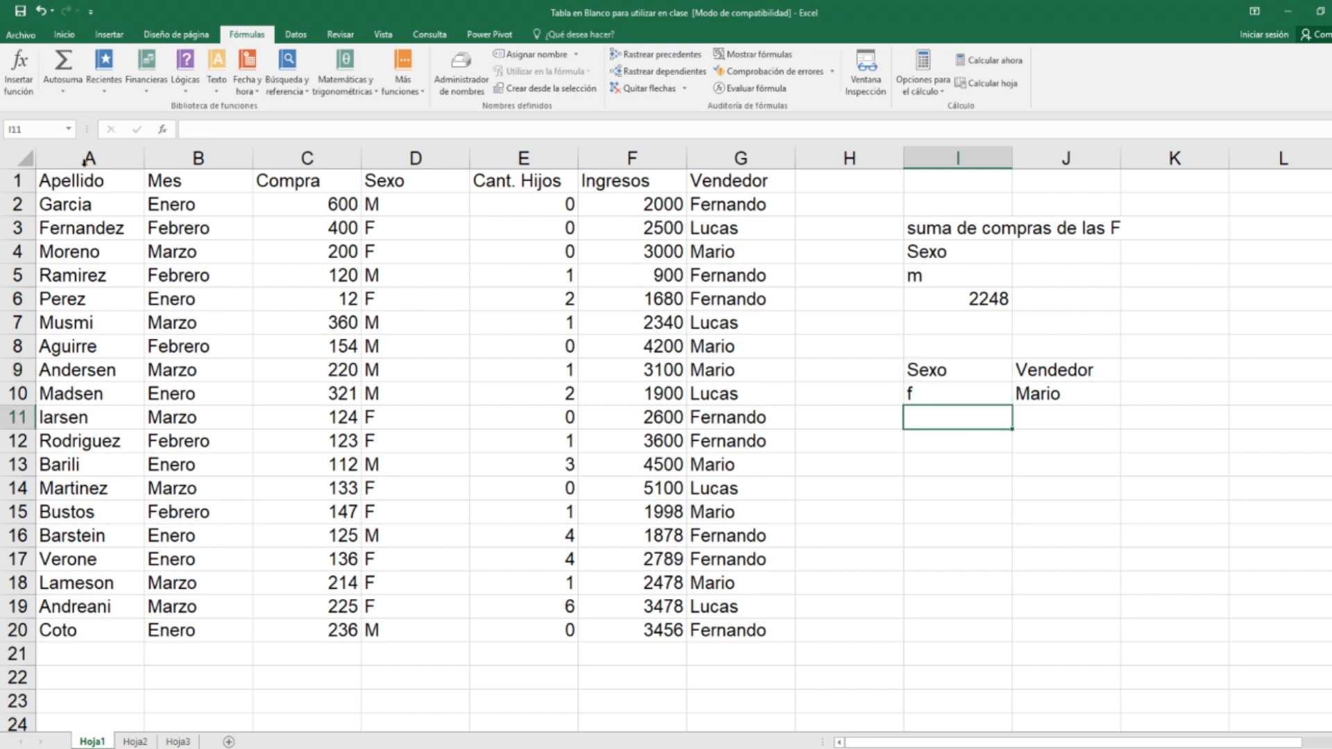
{"action": "left_click", "coordinate": [162, 130]}
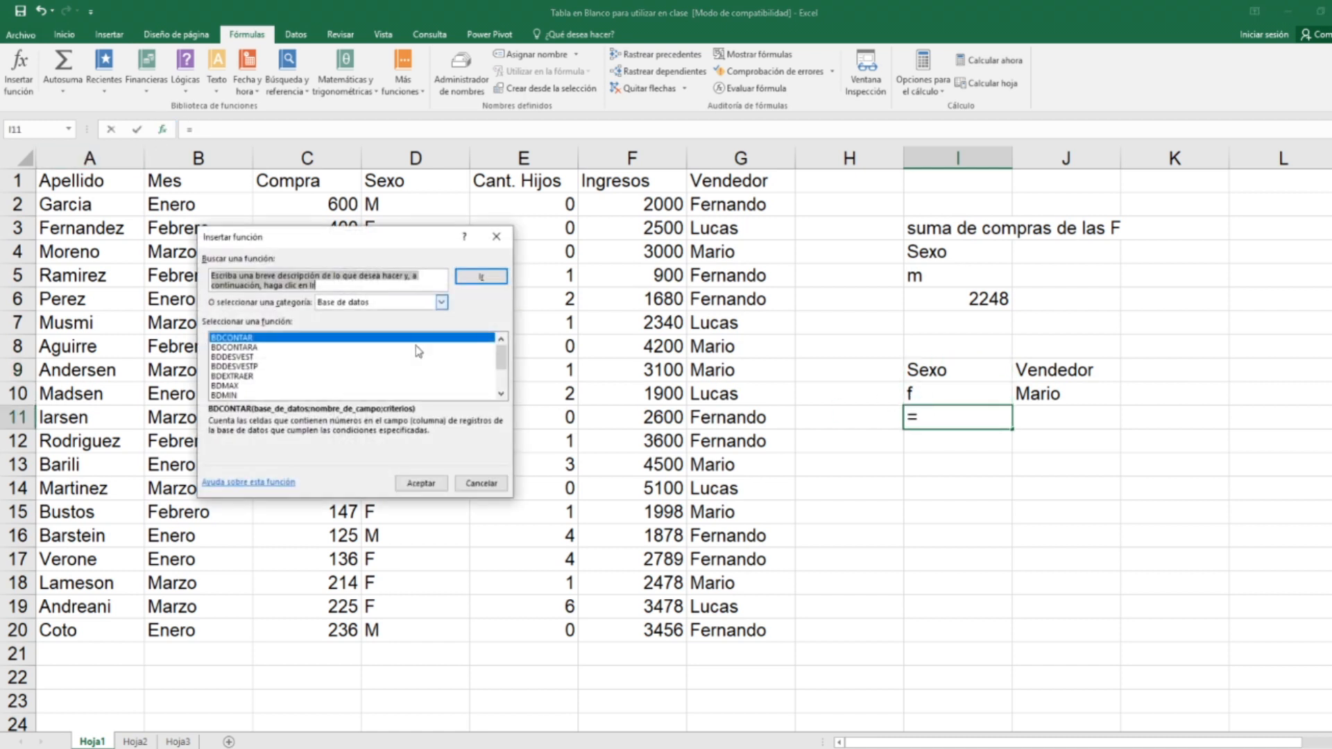
{"action": "scroll", "coordinate": [243, 390], "scroll_direction": "down", "scroll_amount": 1}
{"action": "left_click", "coordinate": [253, 395]}
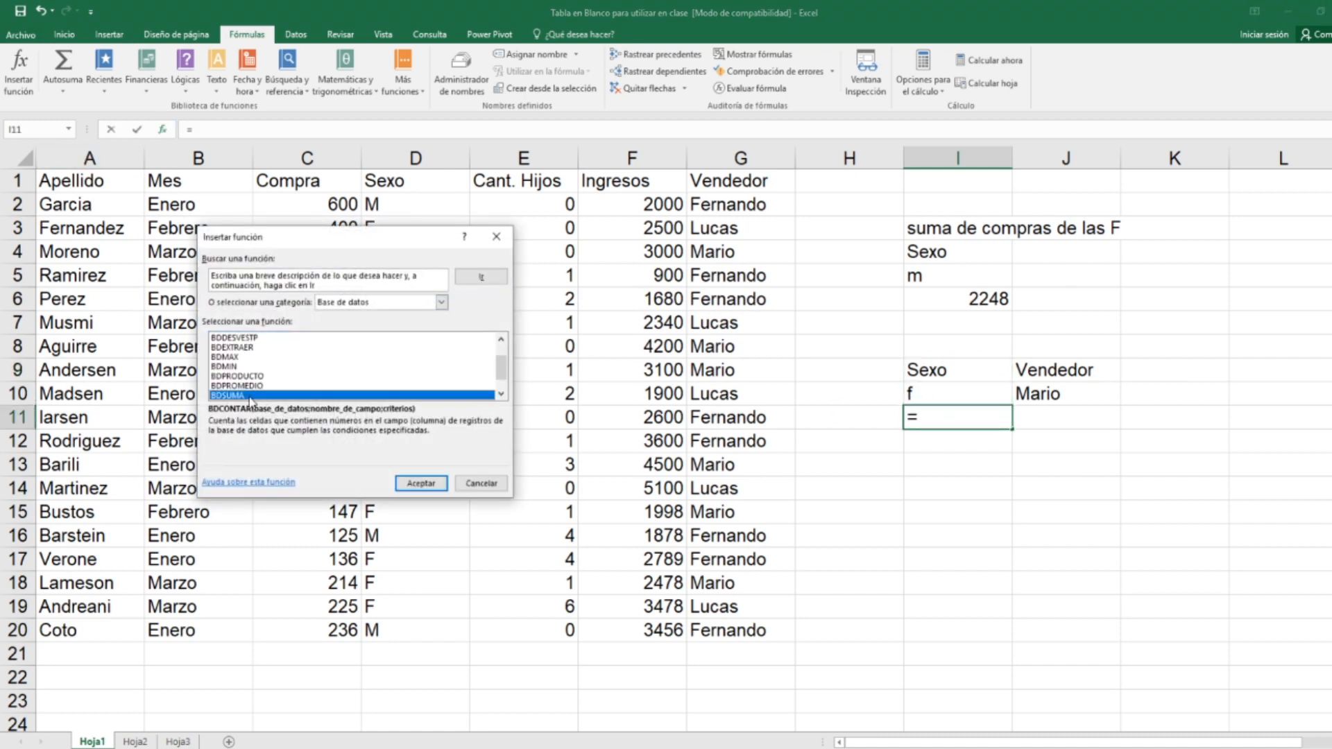
{"action": "left_click", "coordinate": [409, 480]}
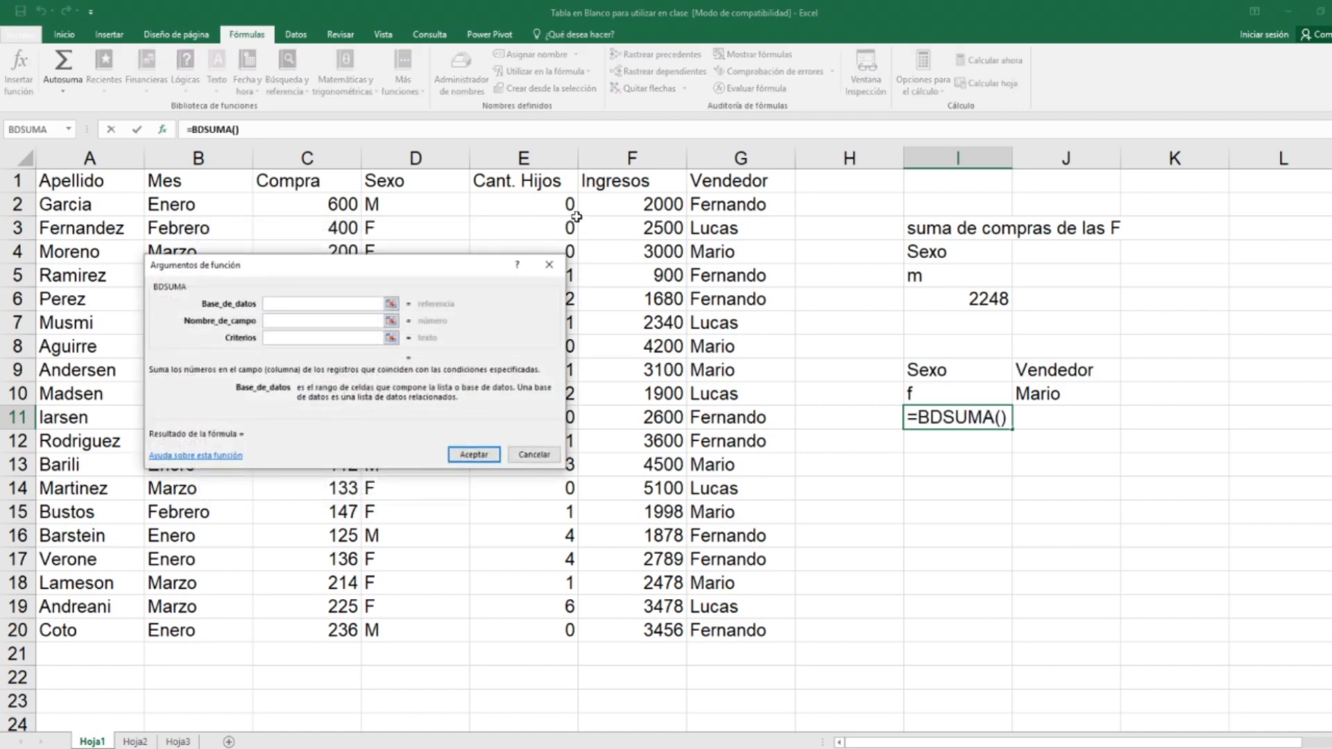
Step: Set the BDSUMA arguments to Base_de_datos A1:G20, Nombre_de_campo F1 and Criterios I9:J10, and accept the formula
{"action": "left_click_drag", "start_coordinate": [115, 186], "coordinate": [784, 628]}
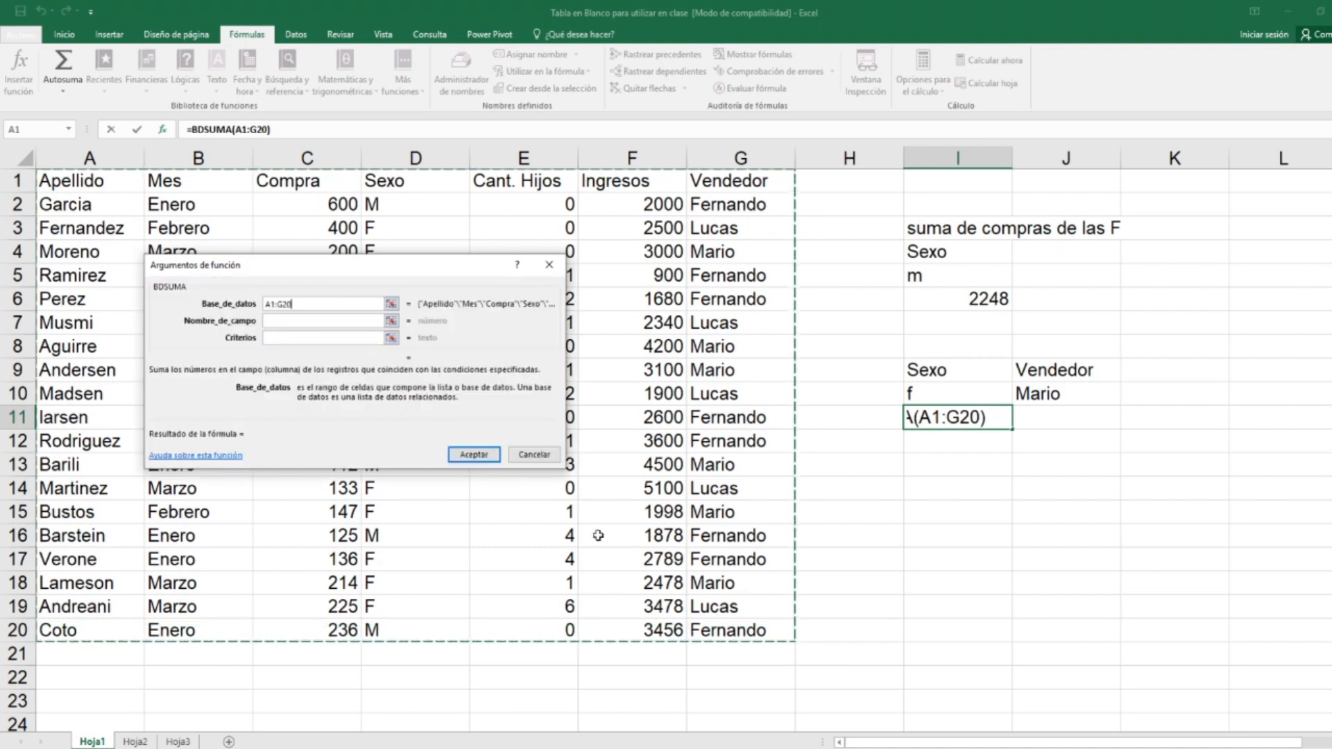
{"action": "left_click", "coordinate": [325, 323]}
{"action": "left_click", "coordinate": [607, 187]}
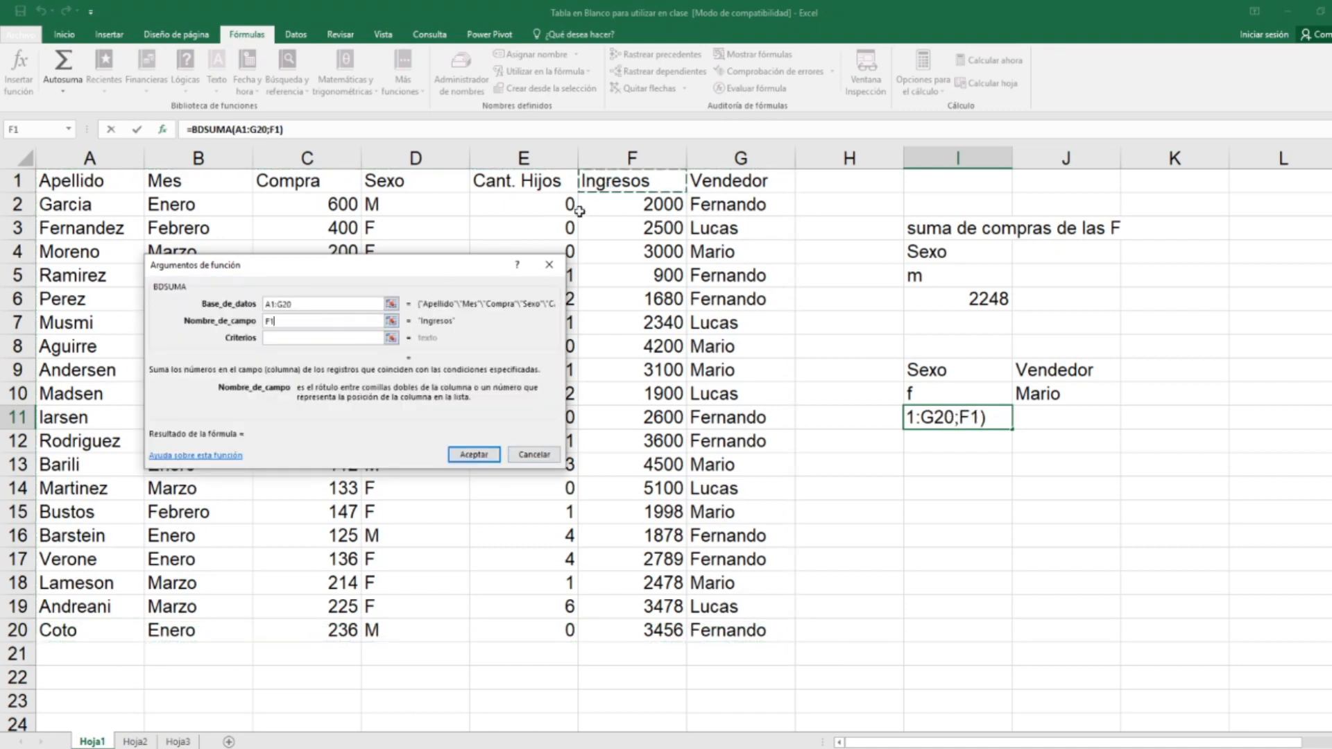
{"action": "left_click", "coordinate": [319, 339]}
{"action": "left_click_drag", "start_coordinate": [906, 373], "coordinate": [1053, 393]}
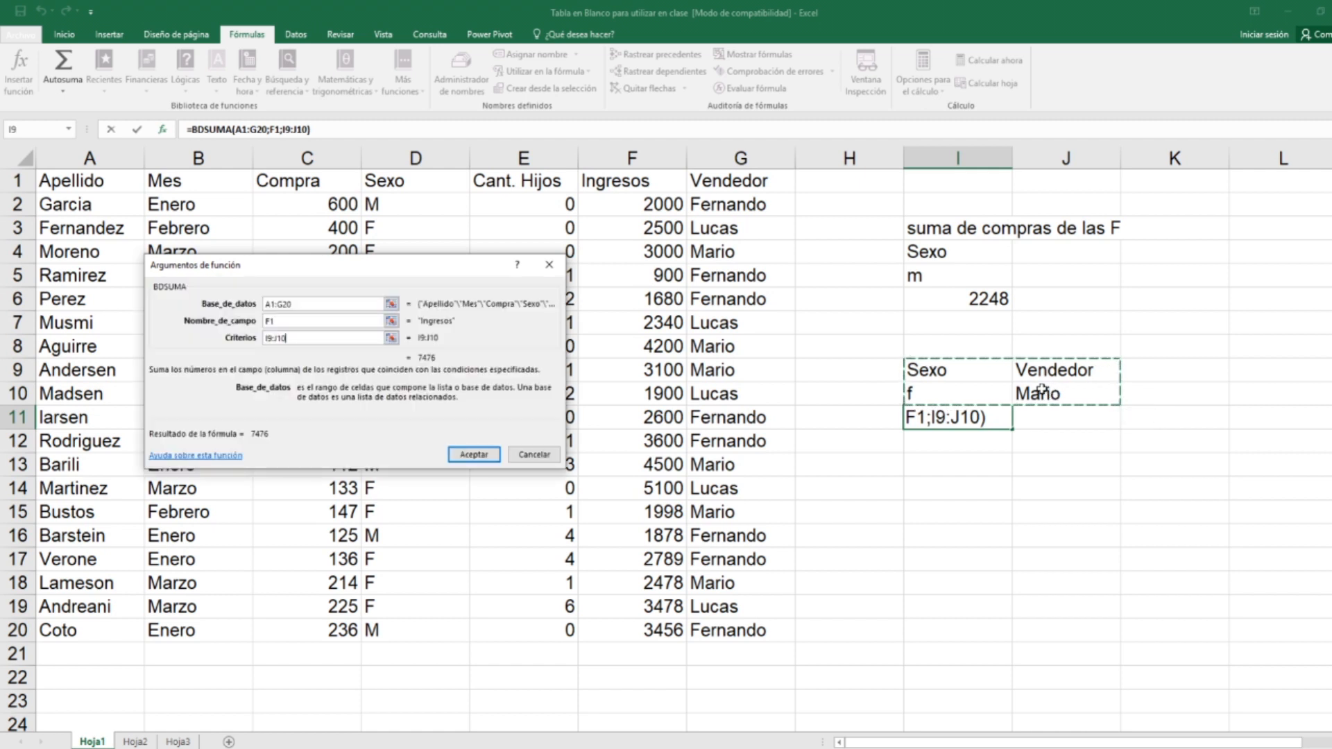
{"action": "left_click", "coordinate": [469, 455]}
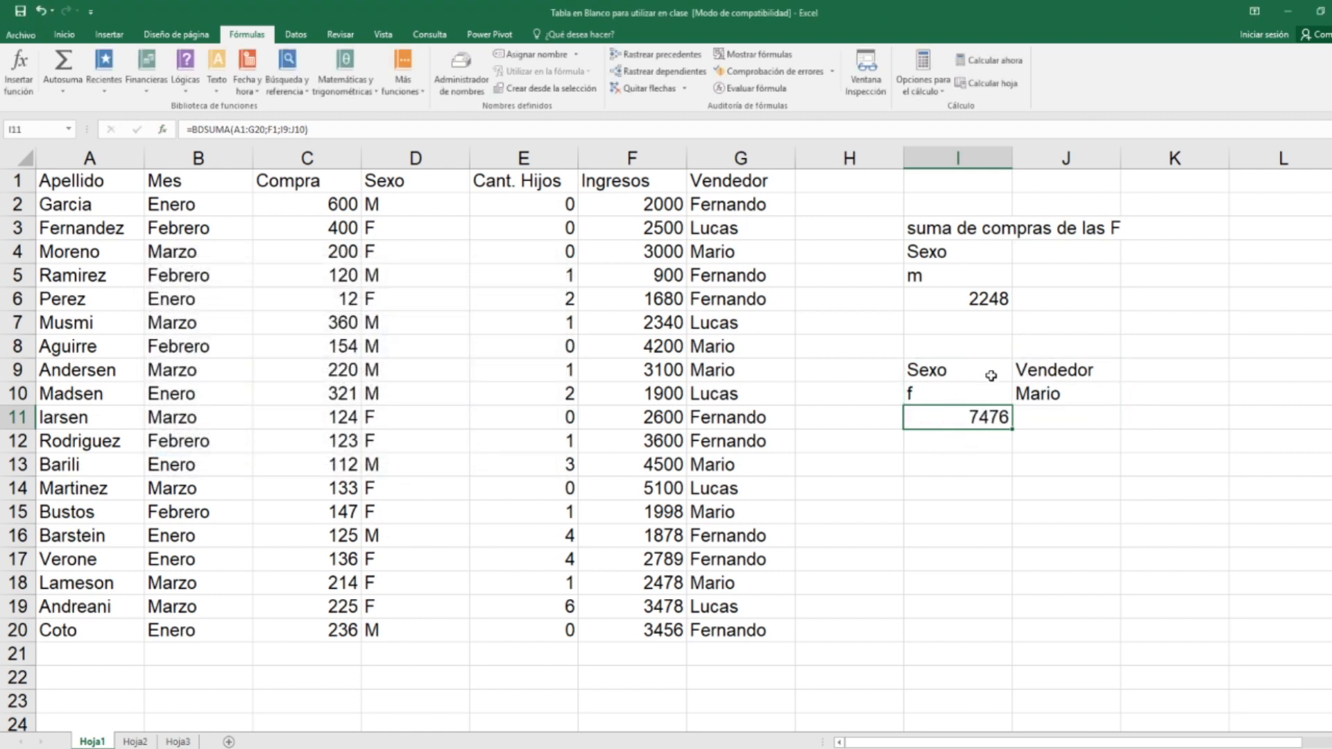
Step: Start another criteria range with the heading "Sexo" in I17 and the condition "f" in I18
{"action": "left_click", "coordinate": [880, 552]}
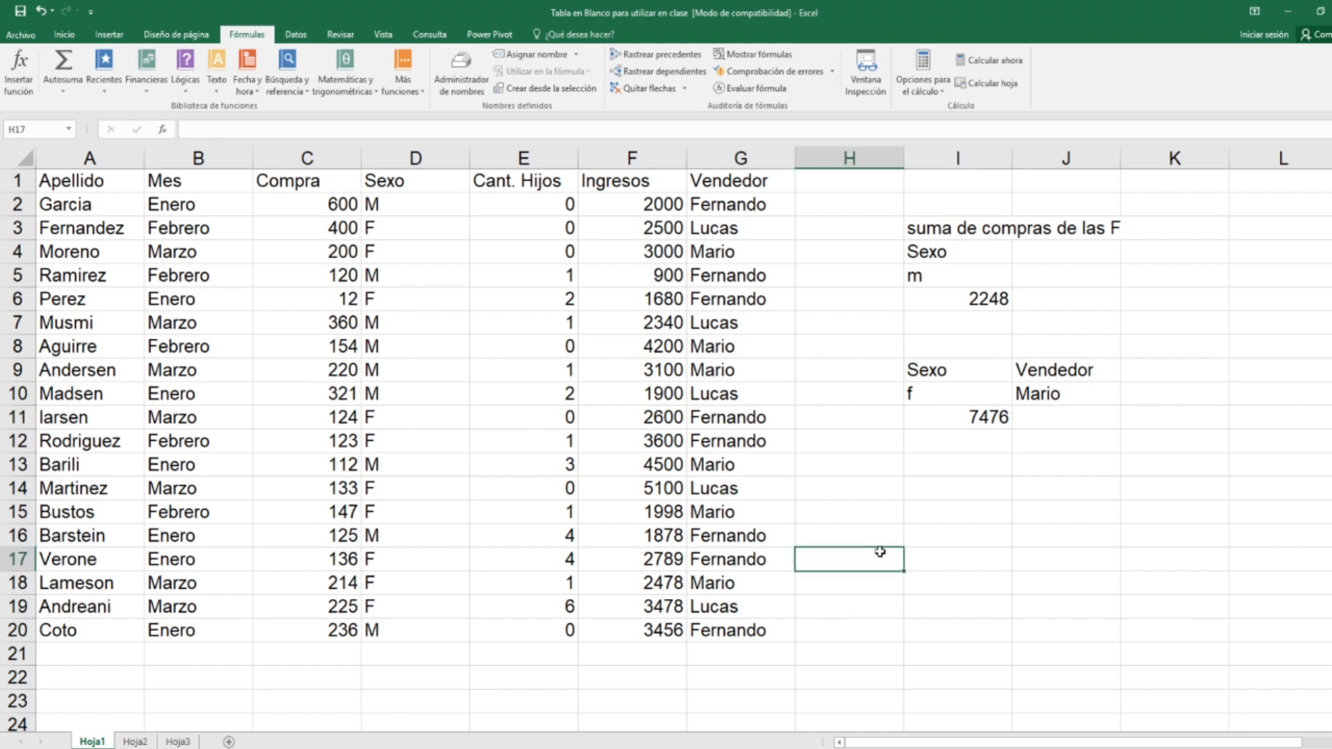
{"action": "key", "text": "Right"}
{"action": "type", "text": "Se"}
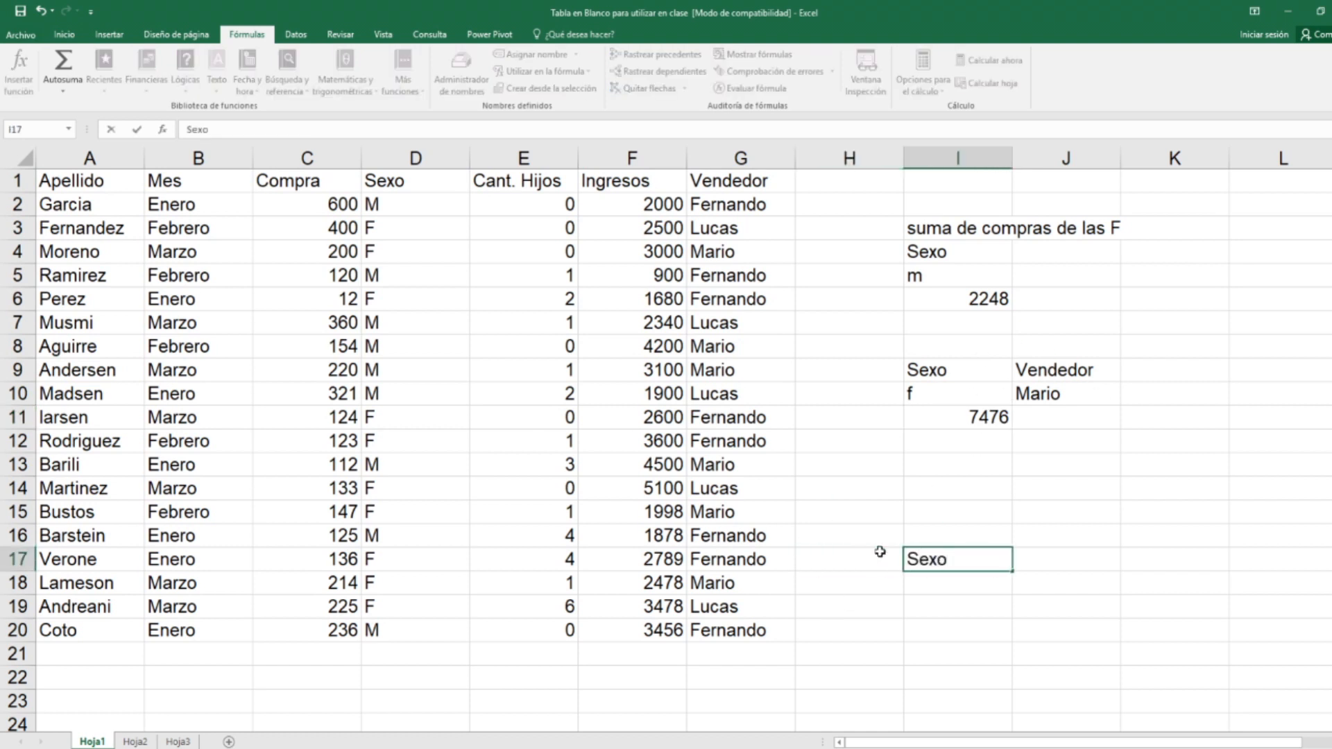
{"action": "key", "text": "Return"}
{"action": "type", "text": "f"}
Step: Add the heading "Vendedor" in J17 and the seller's name from G4 as its condition in J18
{"action": "key", "text": "Up"}
{"action": "key", "text": "Right"}
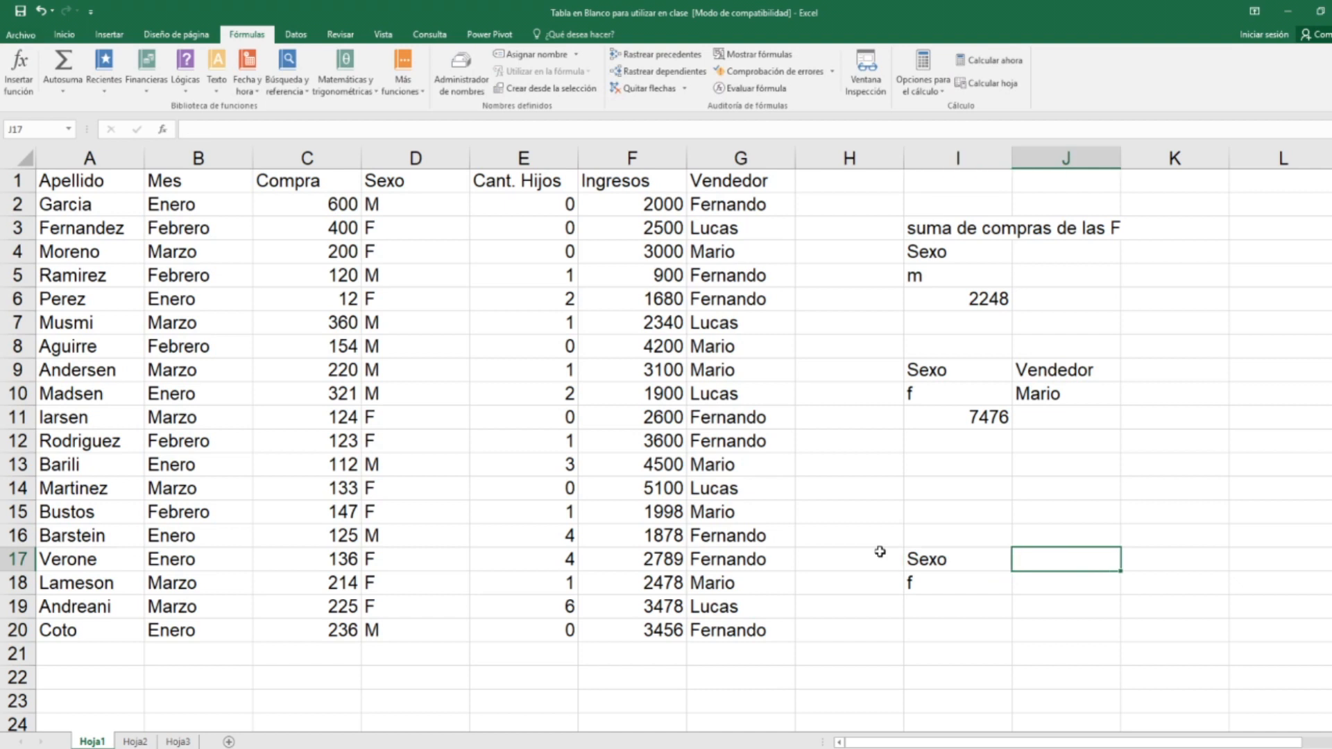
{"action": "type", "text": "Vendedor"}
{"action": "key", "text": "Return"}
{"action": "type", "text": "Mario"}
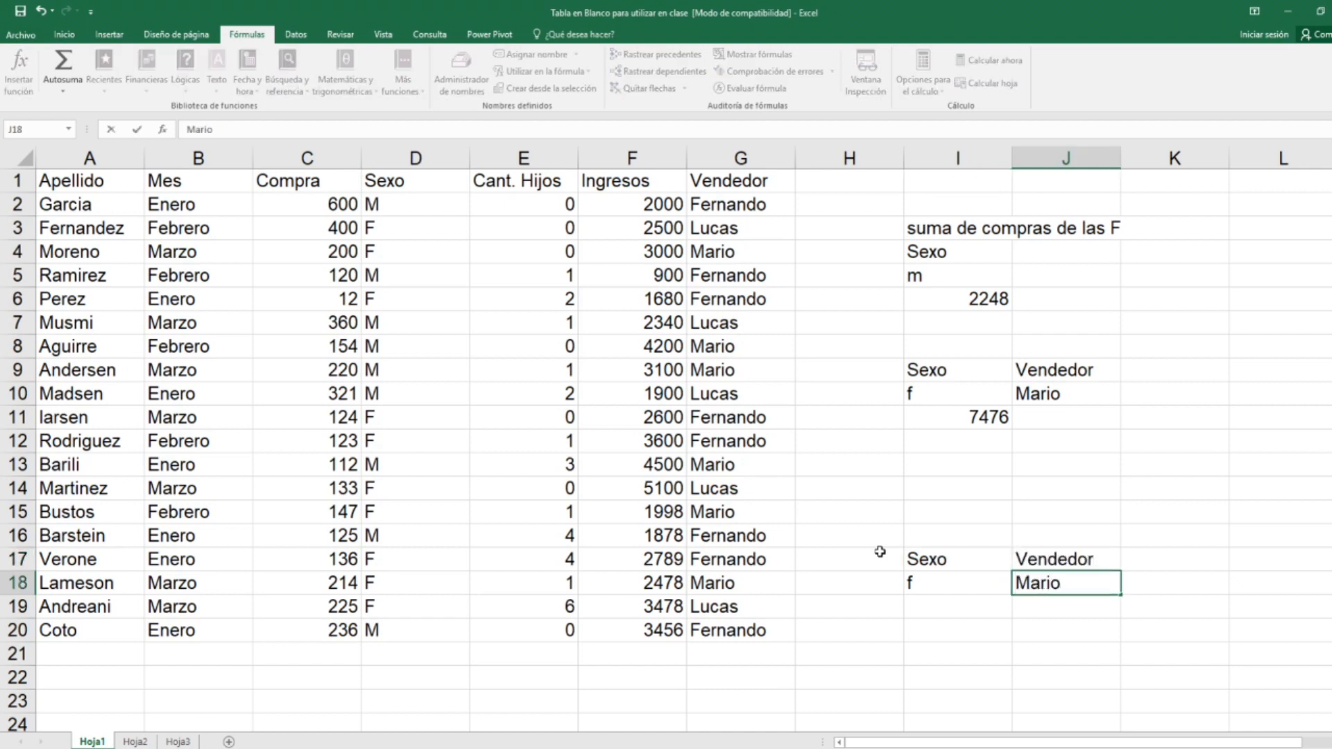
{"action": "key", "text": "Return"}
Step: Add a third criterion with the heading "Mes" in K17 and the condition "Febrero" in K18
{"action": "key", "text": "Up"}
{"action": "key", "text": "Up"}
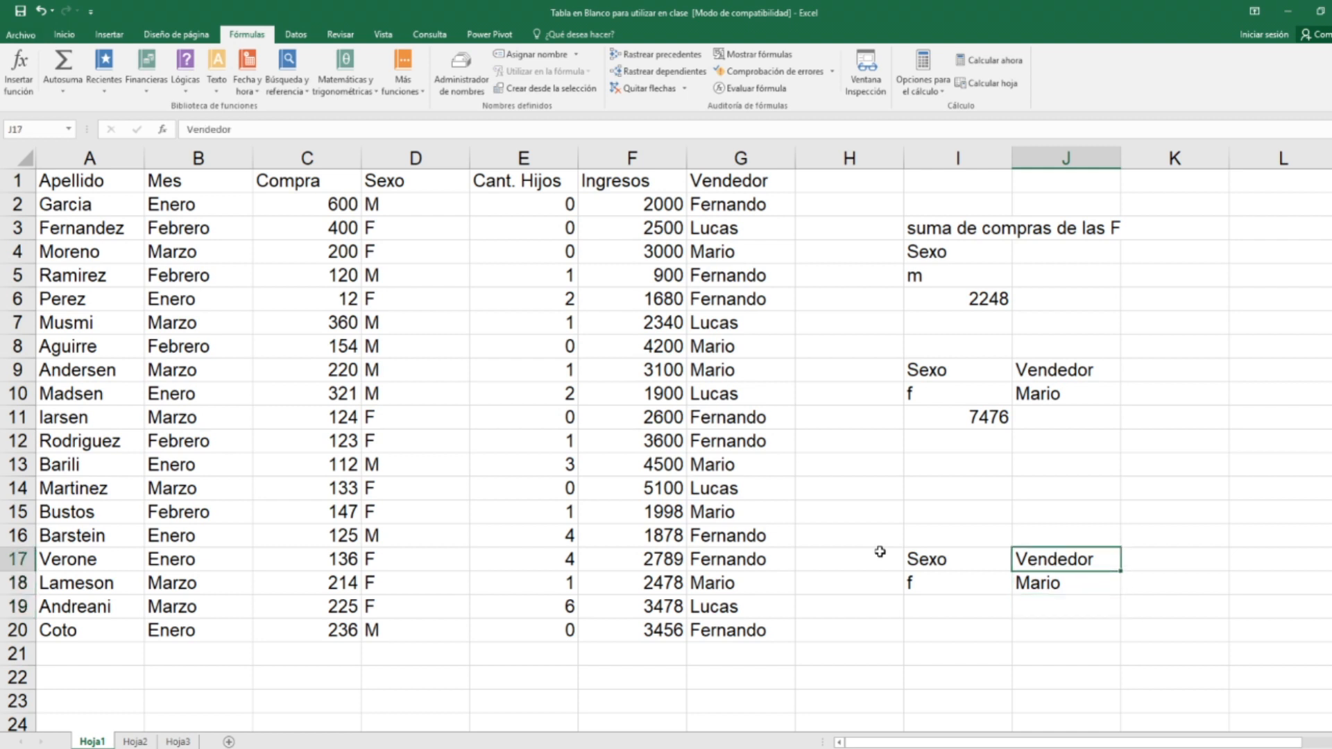
{"action": "key", "text": "Right"}
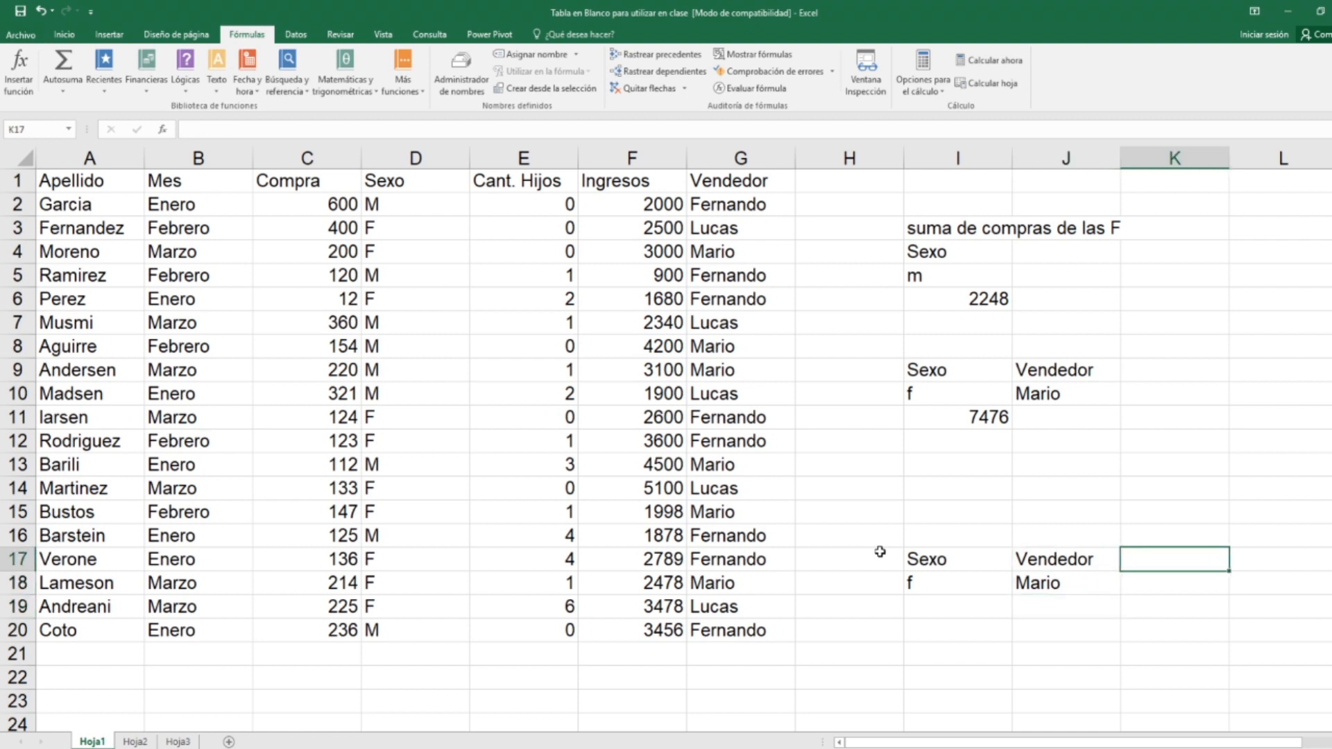
{"action": "type", "text": "Mes"}
{"action": "key", "text": "Return"}
{"action": "type", "text": "Febrero"}
{"action": "key", "text": "ctrl+Return"}
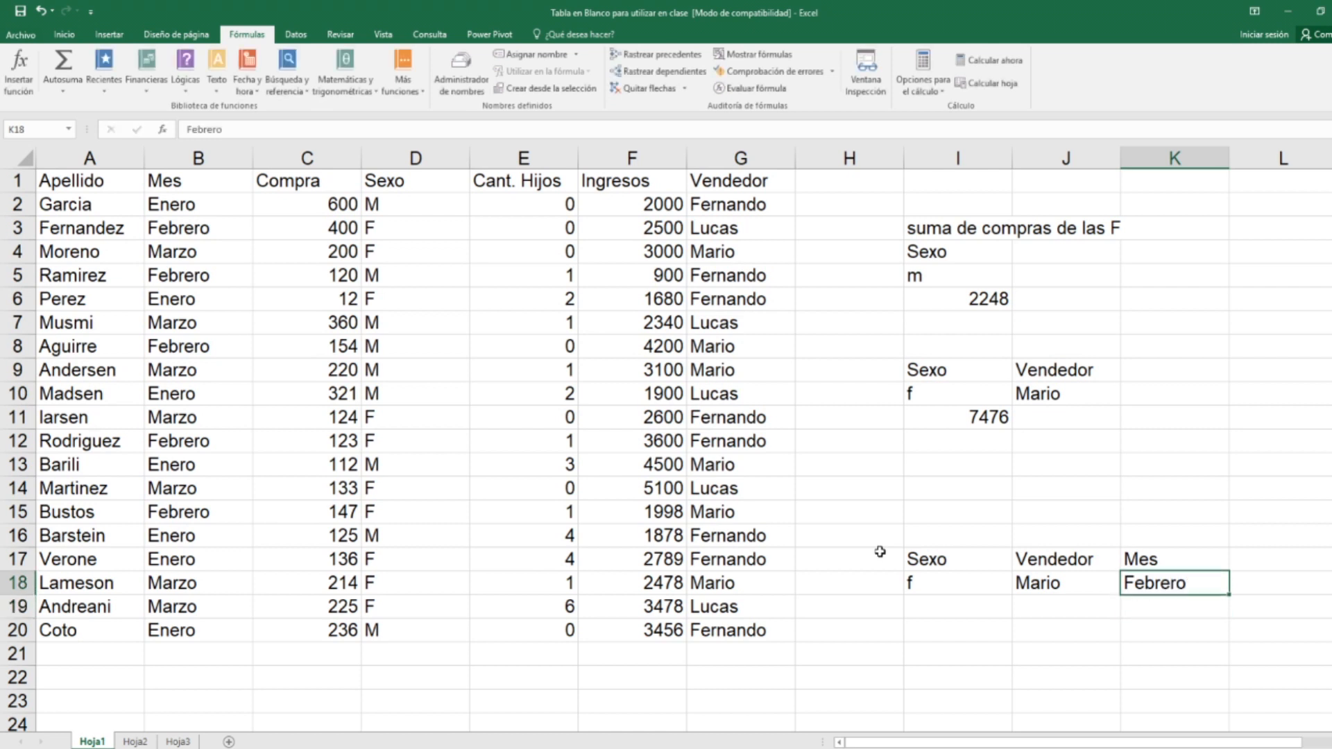
Step: Place the heading "Cant. Hijos" in L17, beside the Mes heading of the criteria range
{"action": "type", "text": "Cant. hijos"}
{"action": "key", "text": "Tab"}
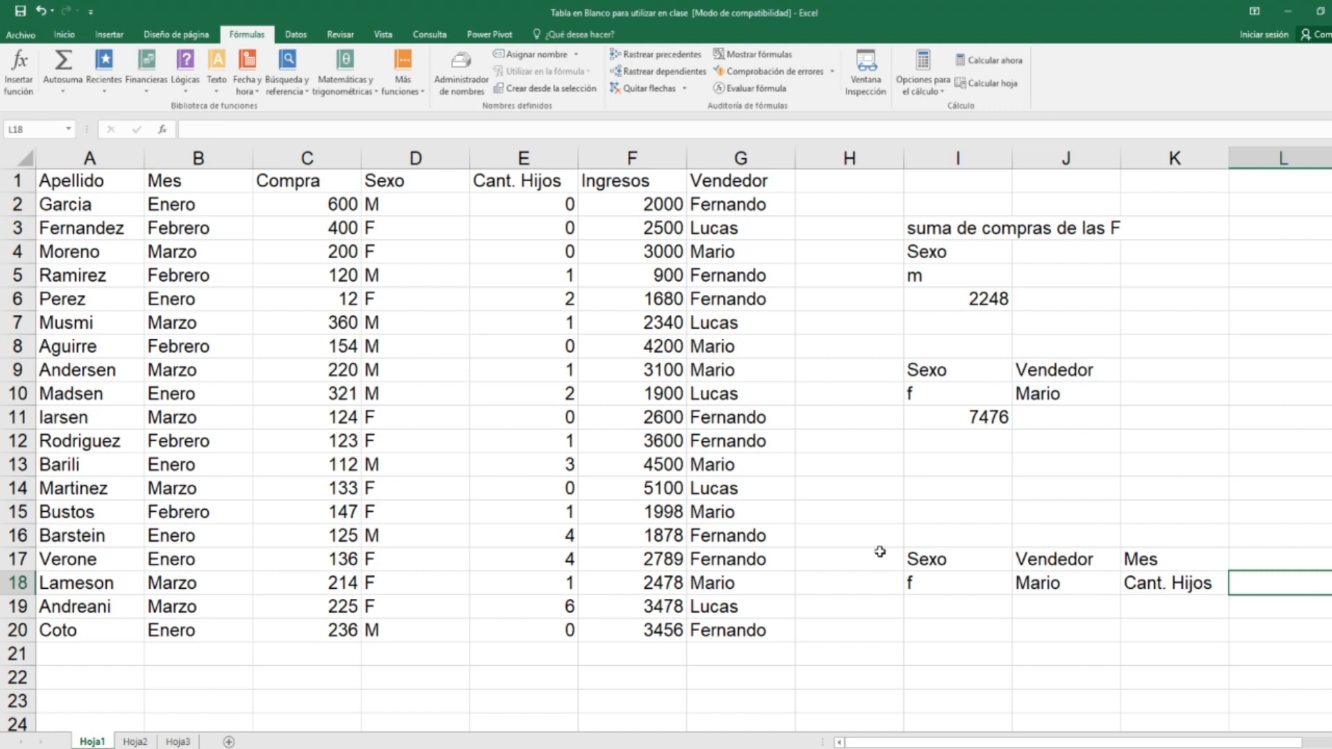
{"action": "key", "text": "Left"}
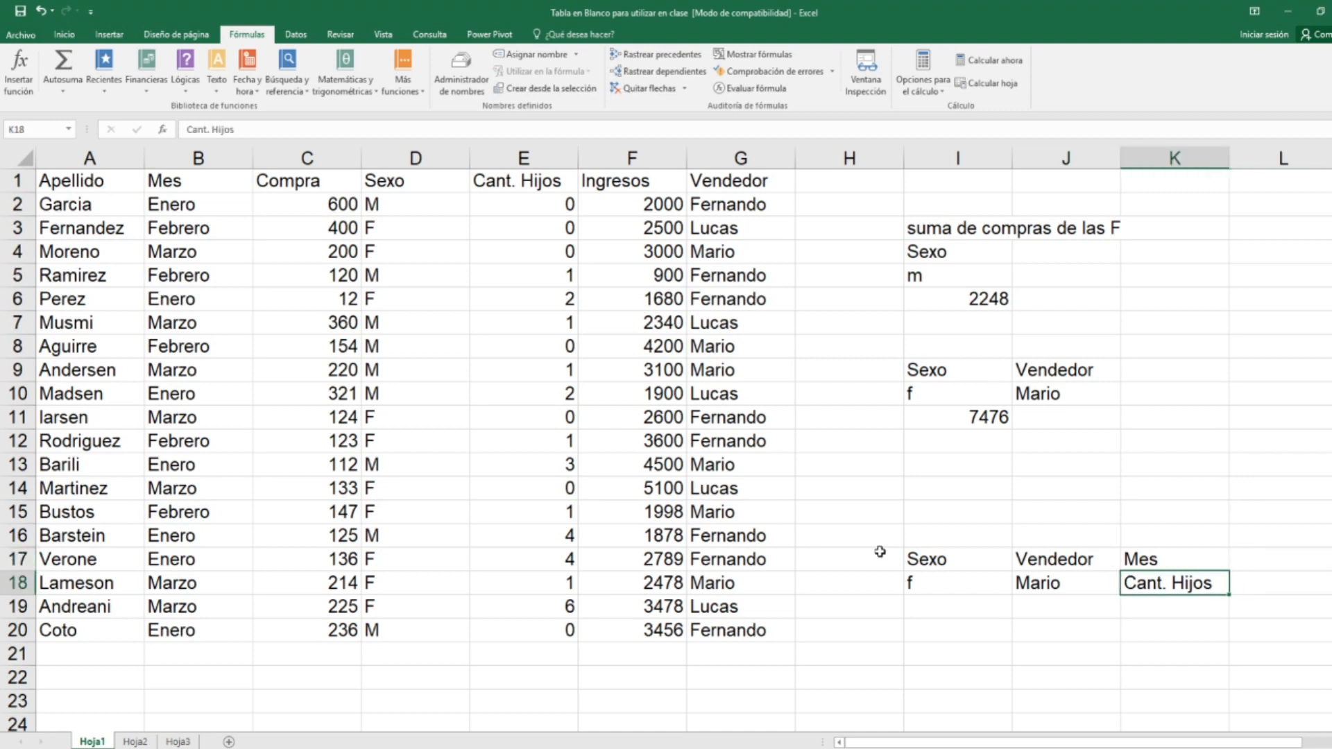
{"action": "key", "text": "ctrl+x"}
{"action": "key", "text": "Right"}
{"action": "key", "text": "Up"}
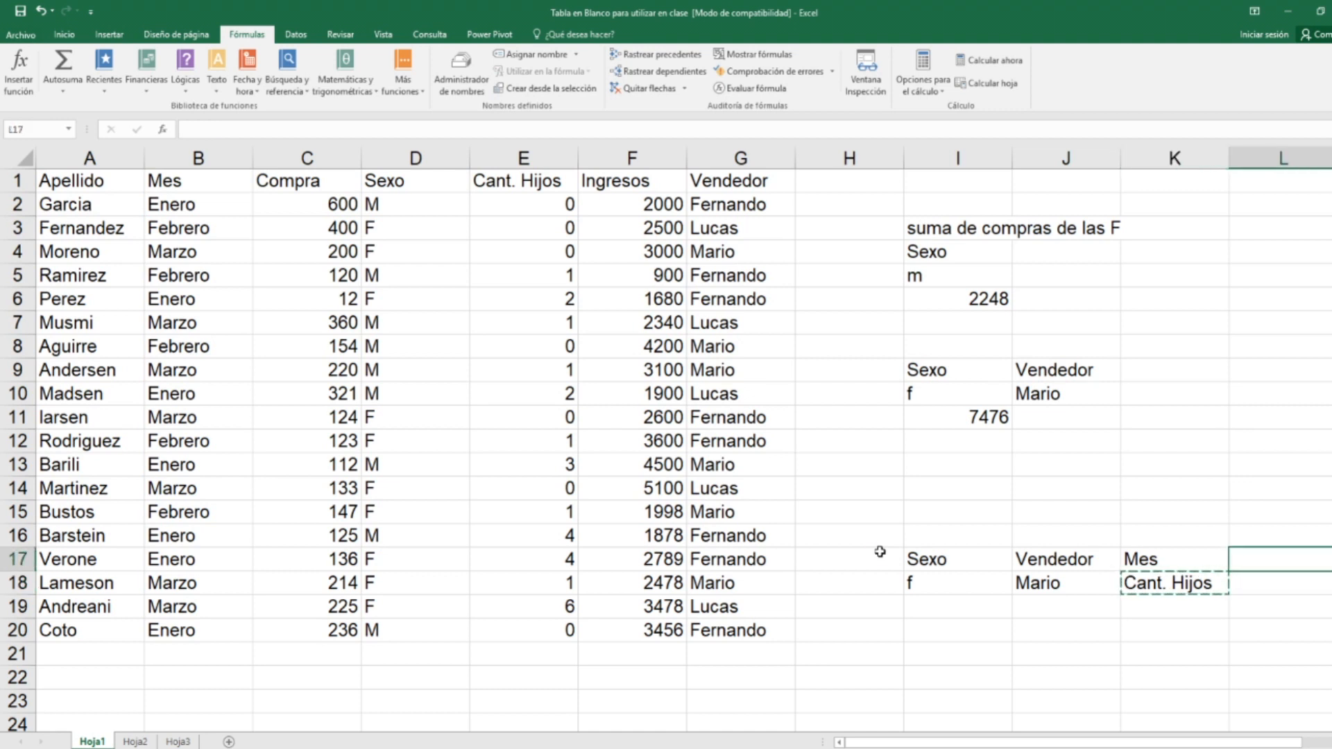
{"action": "key", "text": "ctrl+v"}
Step: Re-enter "Febrero" as the month condition in K18 and add ">2" as the children condition in L18
{"action": "key", "text": "Down"}
{"action": "key", "text": "Left"}
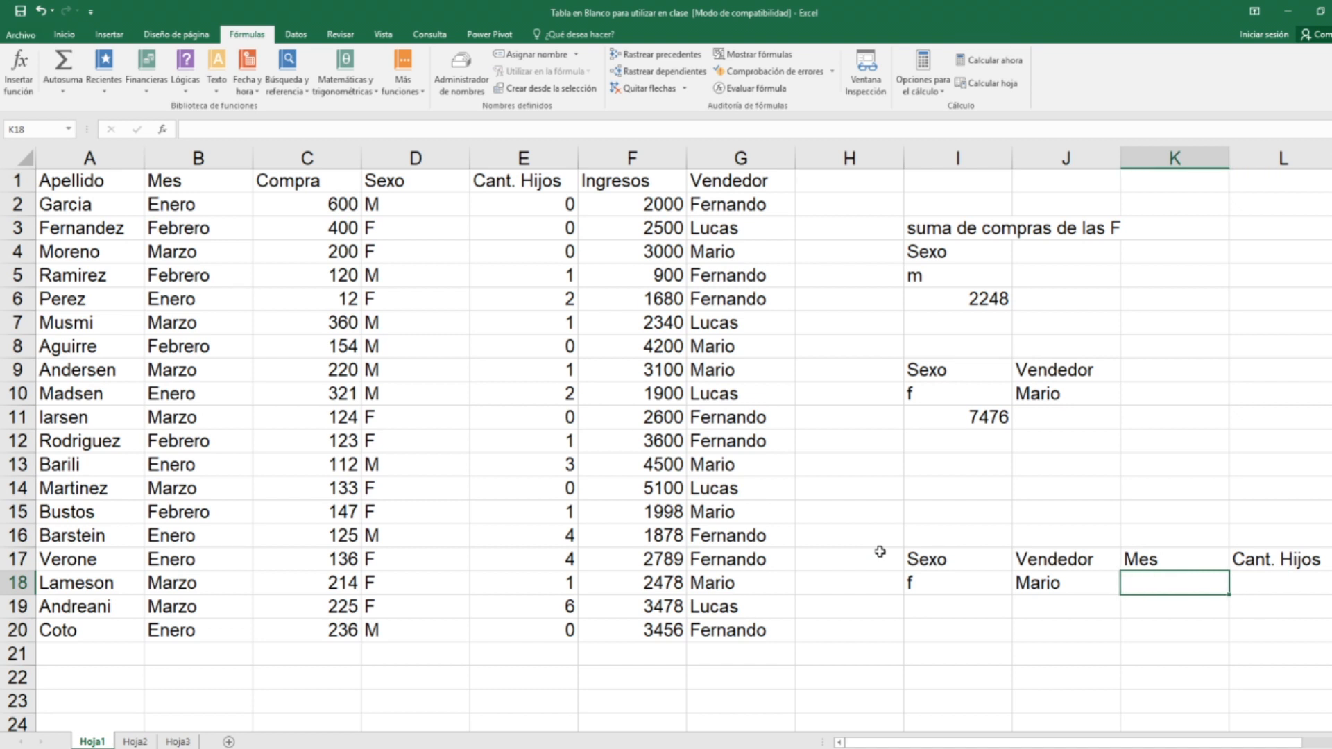
{"action": "type", "text": "Febrero"}
{"action": "key", "text": "Right"}
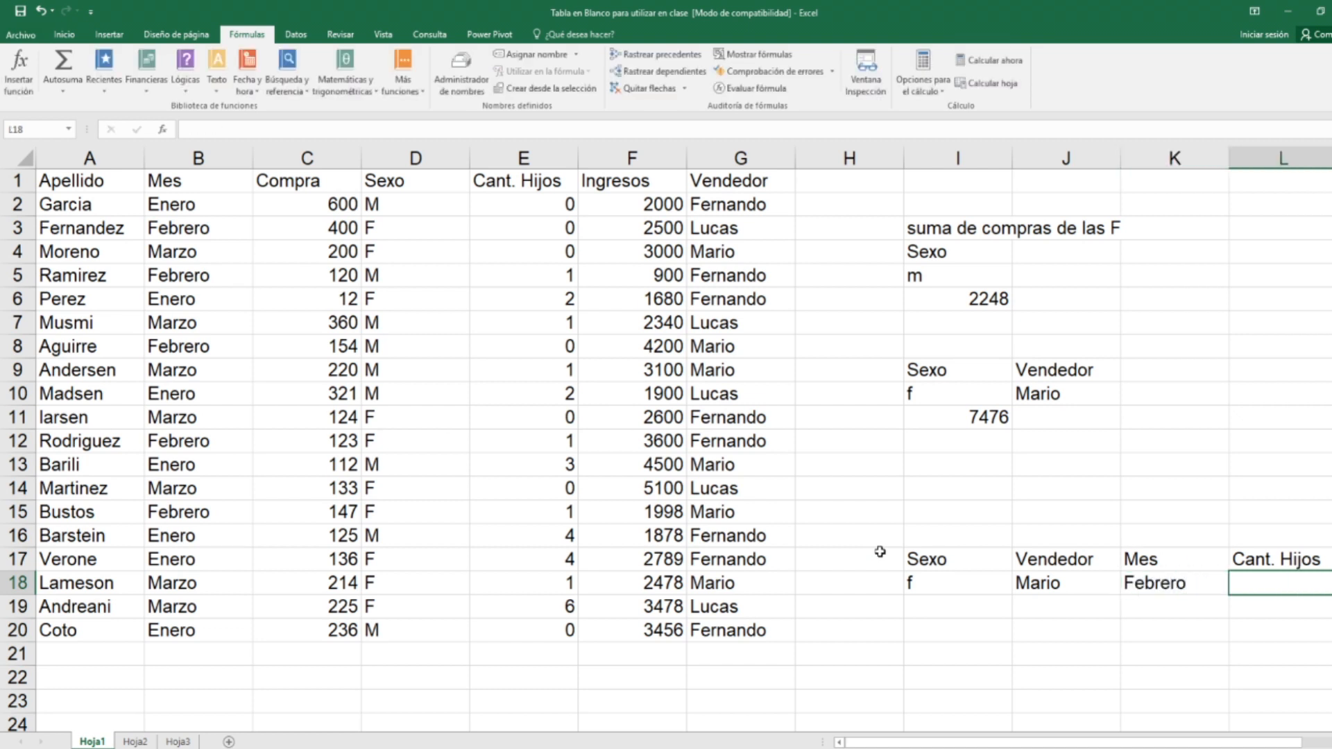
{"action": "type", "text": ">2"}
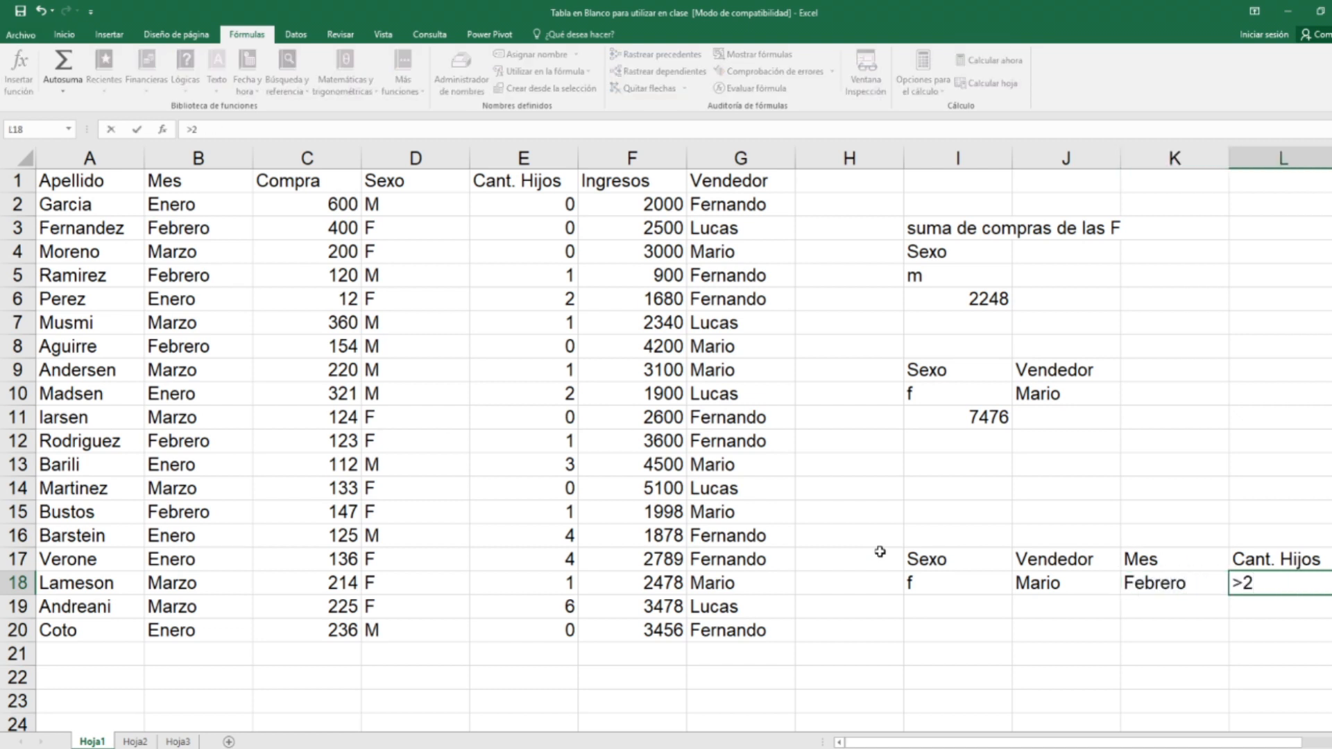
{"action": "key", "text": "Return"}
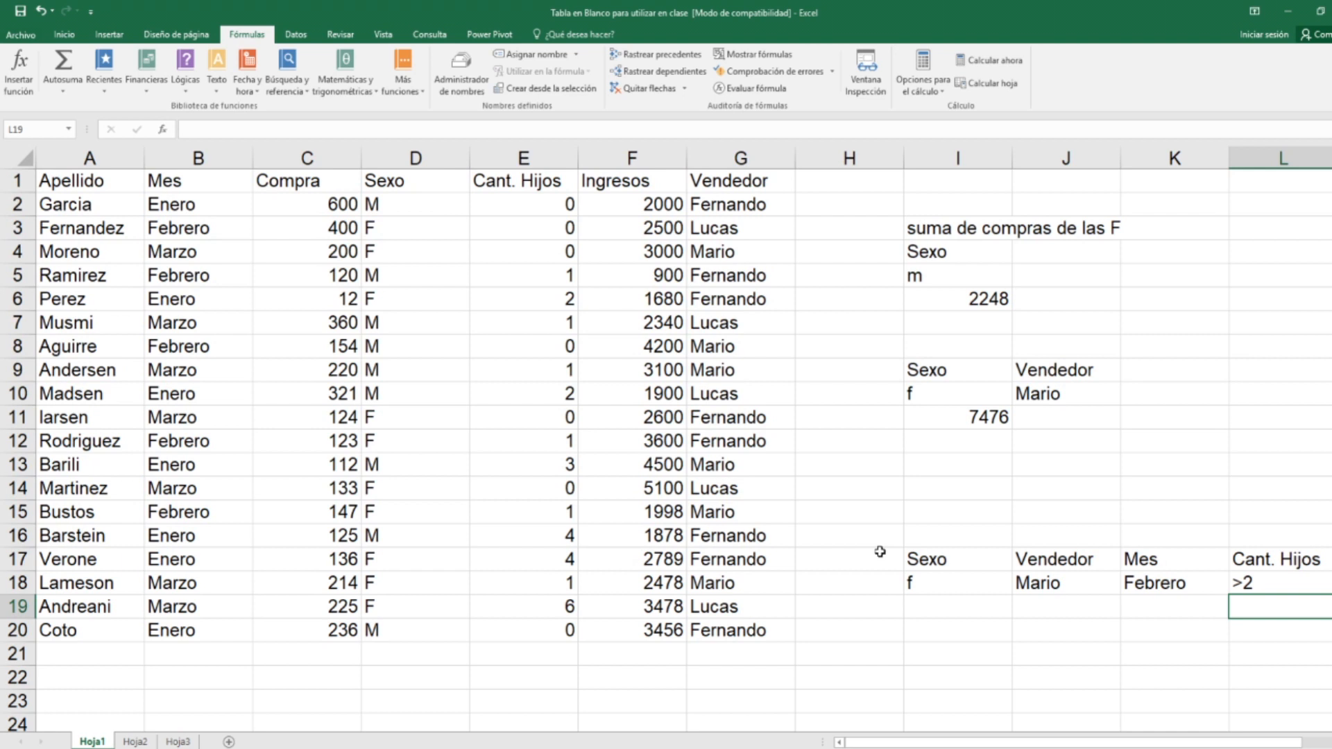
Step: Examine the four-column criteria range I17:L18 and each condition in its second row
{"action": "key", "text": "Up"}
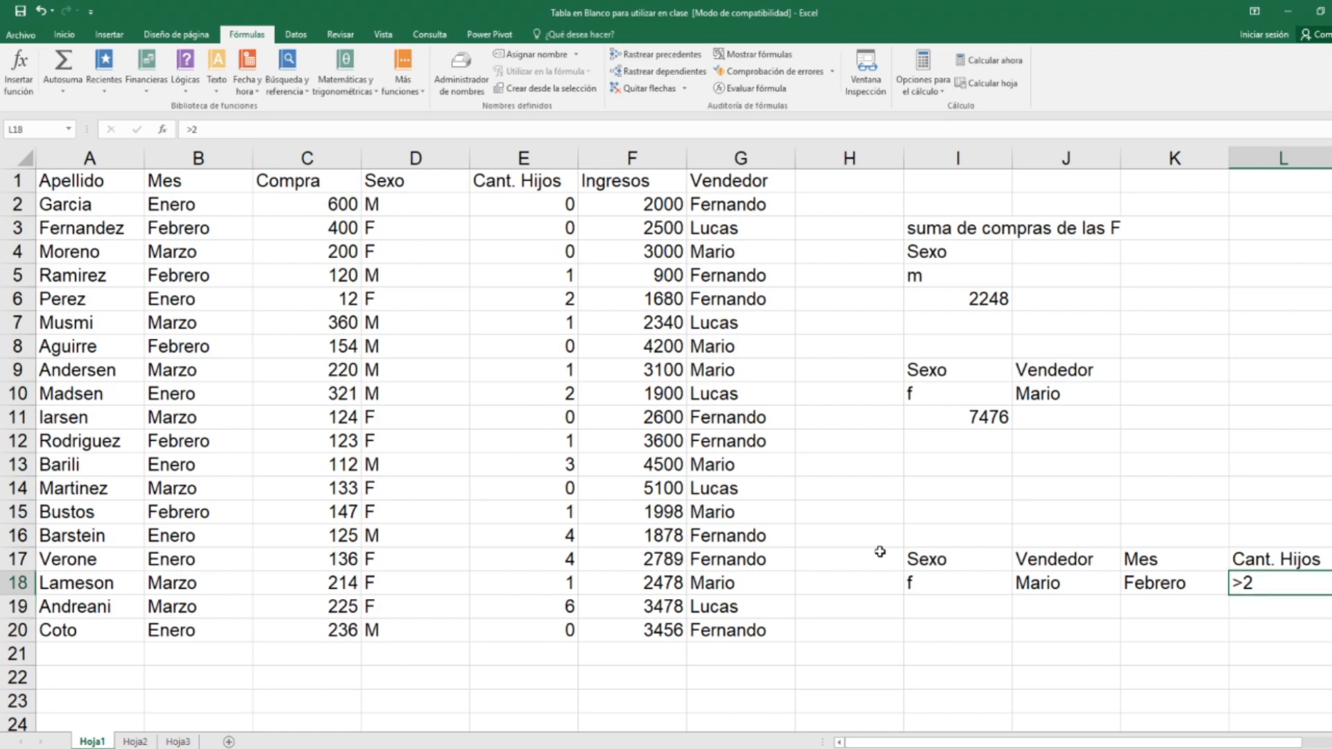
{"action": "key", "text": "shift+Up"}
{"action": "key", "text": "shift+Left"}
{"action": "key", "text": "shift+Left"}
{"action": "key", "text": "shift+Left"}
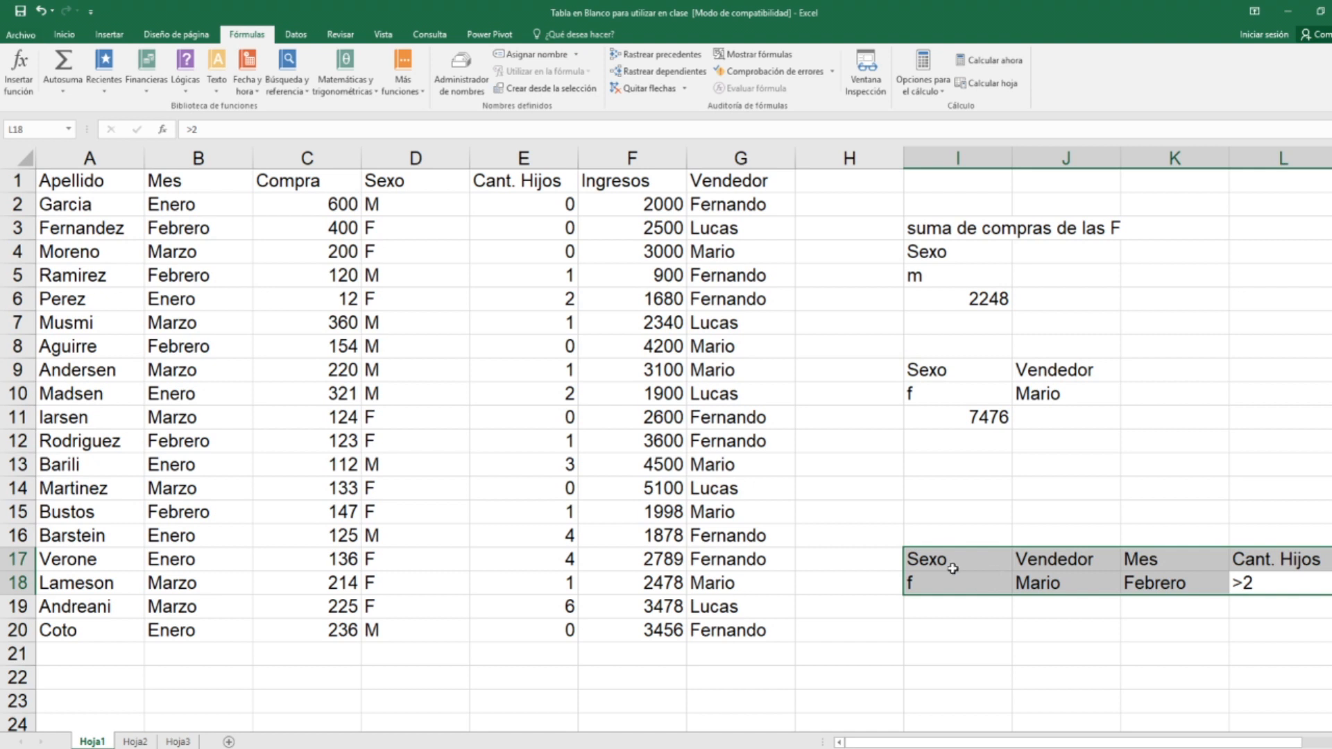
{"action": "left_click", "coordinate": [919, 568]}
{"action": "left_click", "coordinate": [947, 577]}
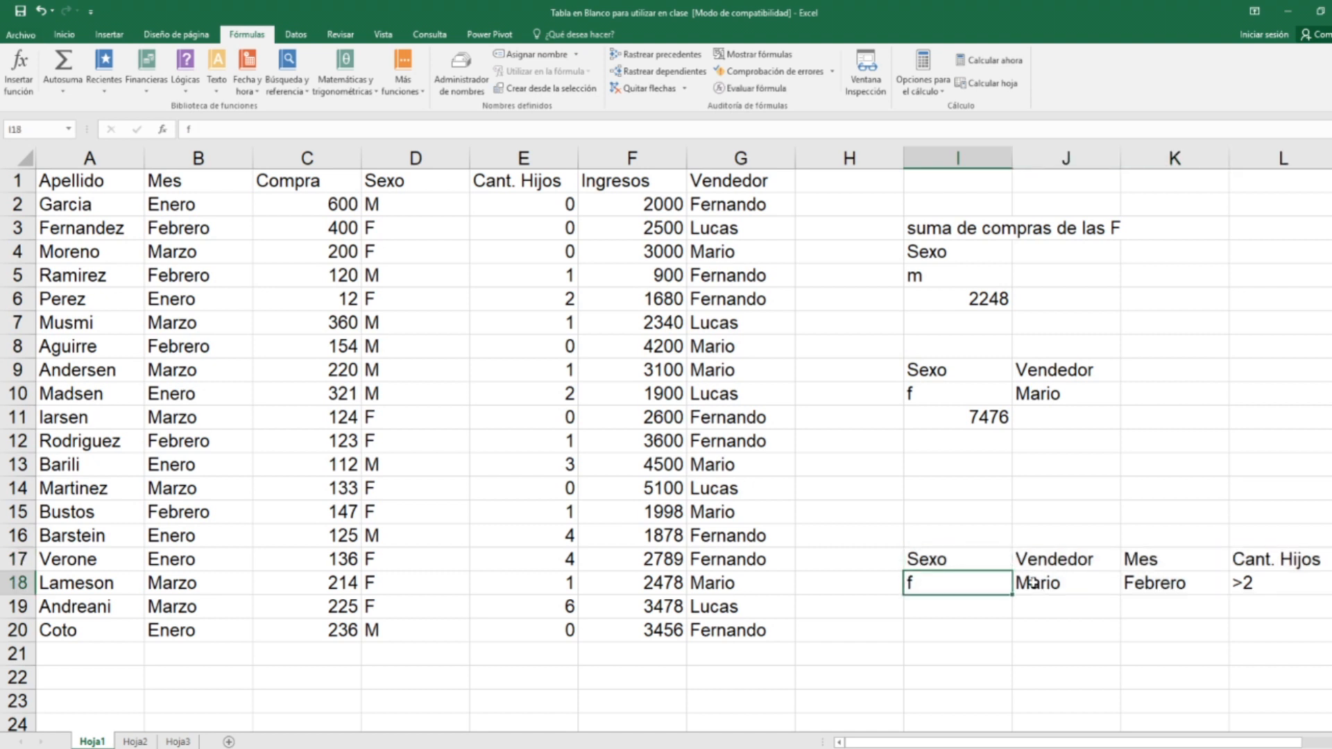
{"action": "left_click", "coordinate": [1061, 584]}
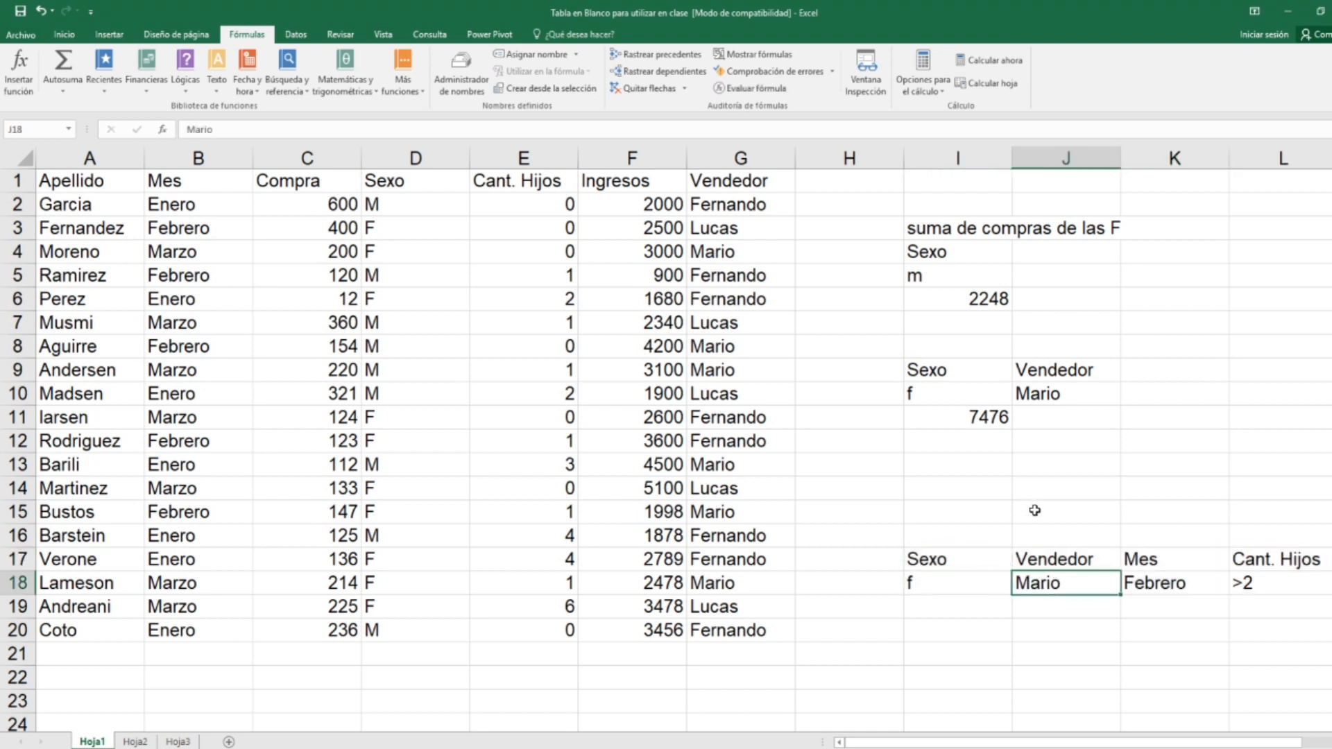
{"action": "left_click", "coordinate": [1185, 584]}
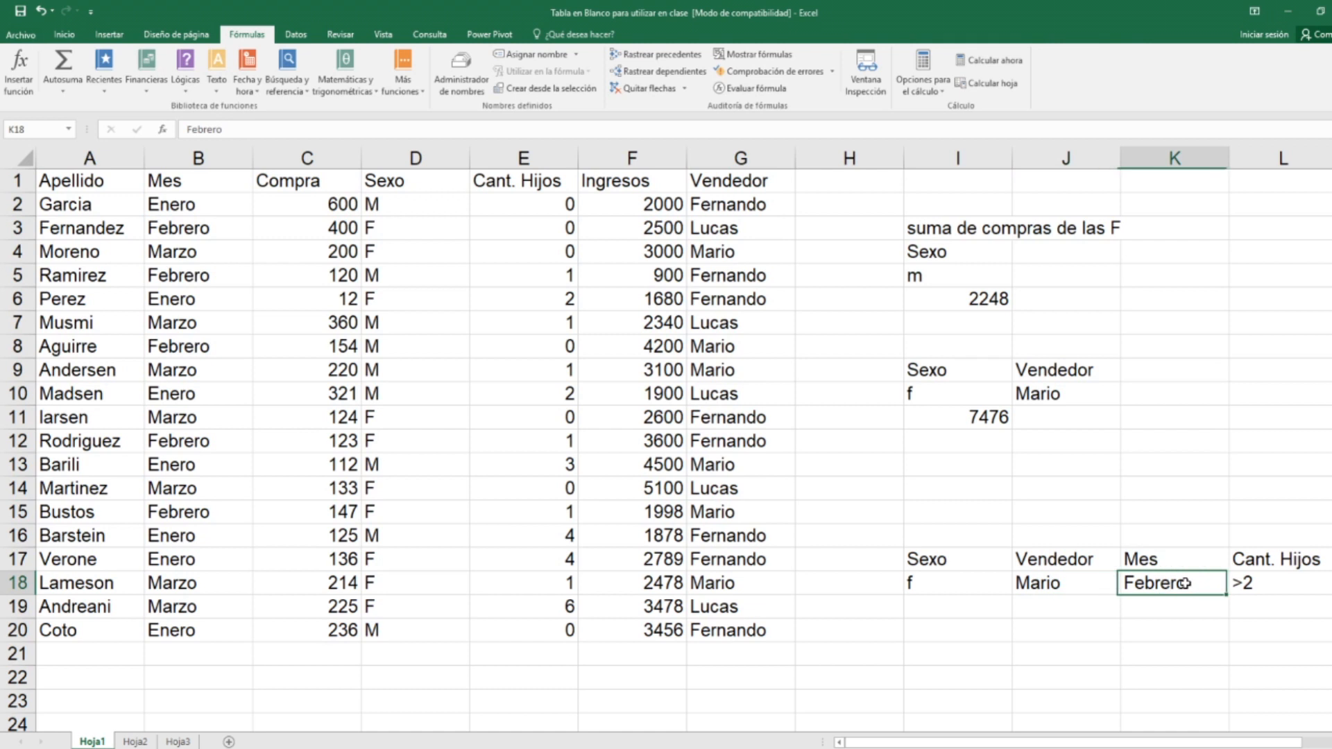
{"action": "left_click", "coordinate": [1272, 584]}
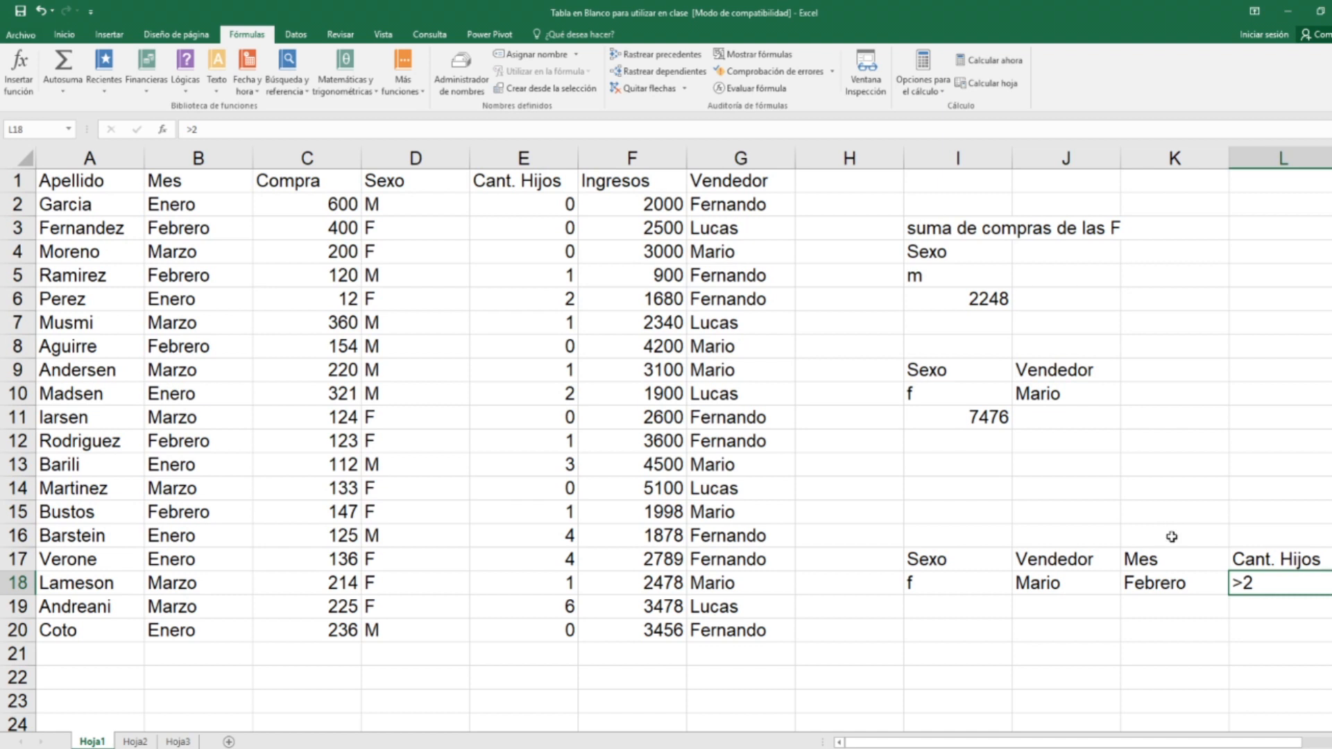
Step: Clear the headings and conditions in J17:L18, keeping only the Sexo criterion
{"action": "left_click_drag", "start_coordinate": [1023, 535], "coordinate": [1280, 597]}
{"action": "key", "text": "Delete"}
{"action": "left_click", "coordinate": [922, 584]}
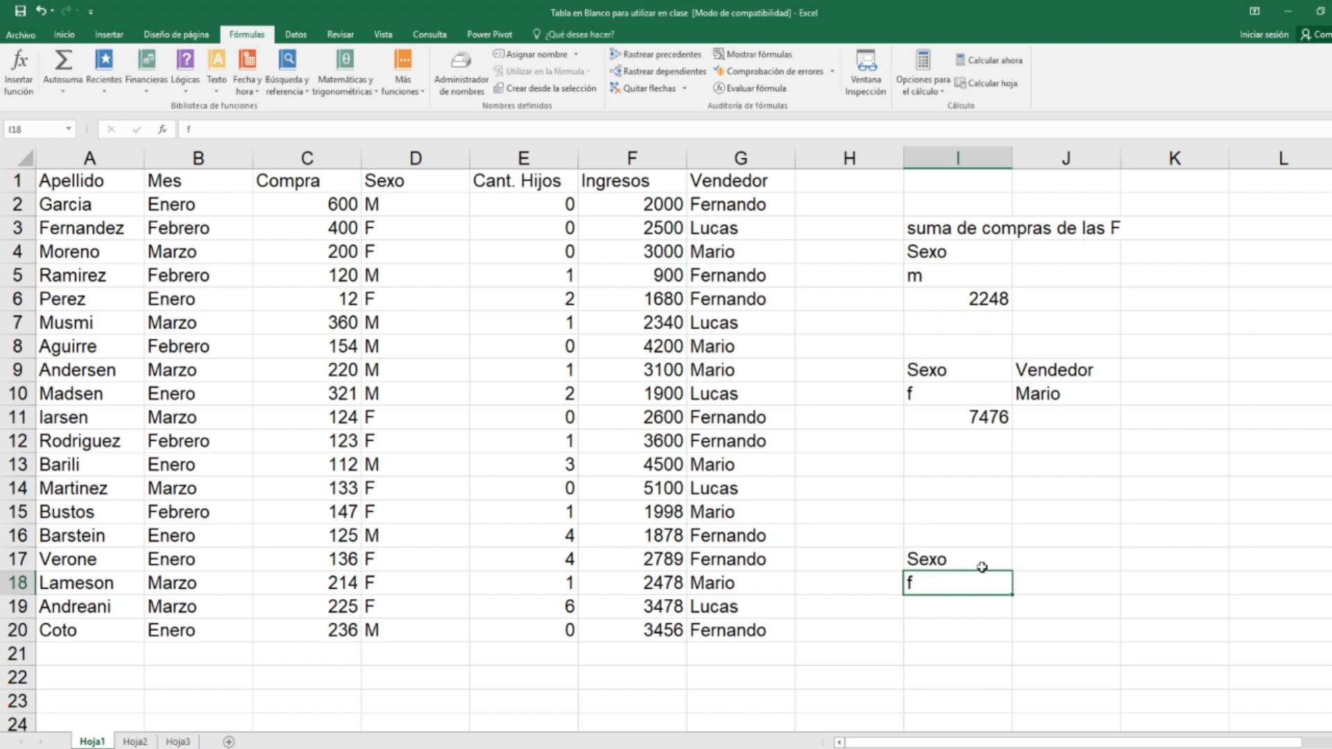
Step: Add the heading "Mes" in J17 and the condition "Enero" in J18
{"action": "left_click", "coordinate": [1059, 558]}
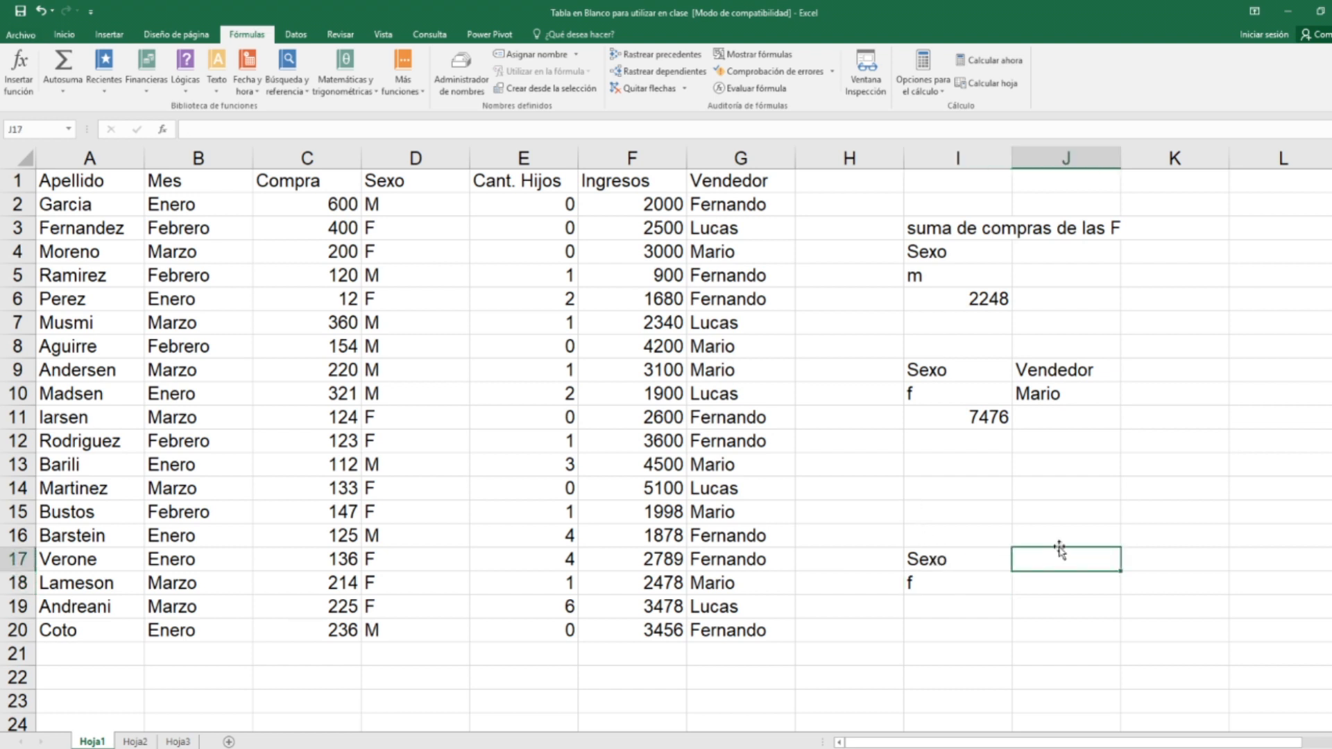
{"action": "type", "text": "Mes"}
{"action": "key", "text": "Return"}
{"action": "type", "text": "Enero"}
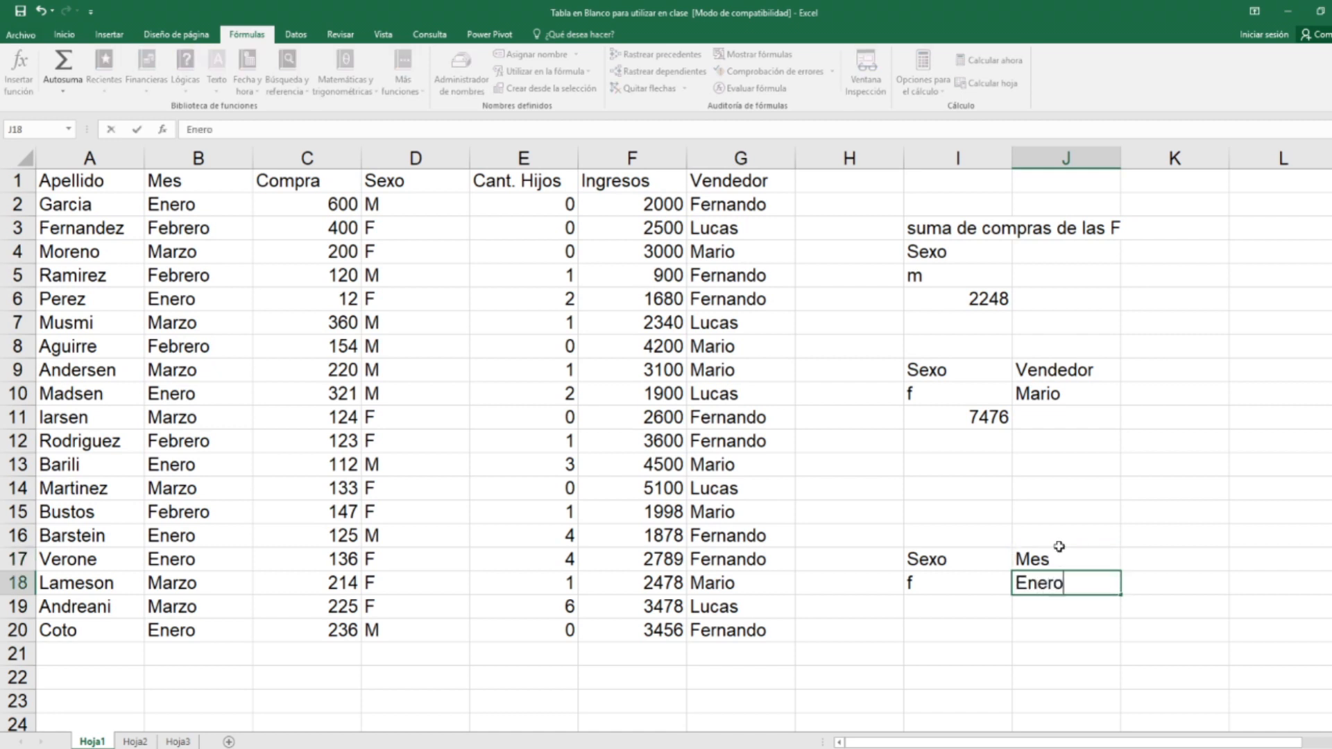
{"action": "left_click", "coordinate": [1060, 548]}
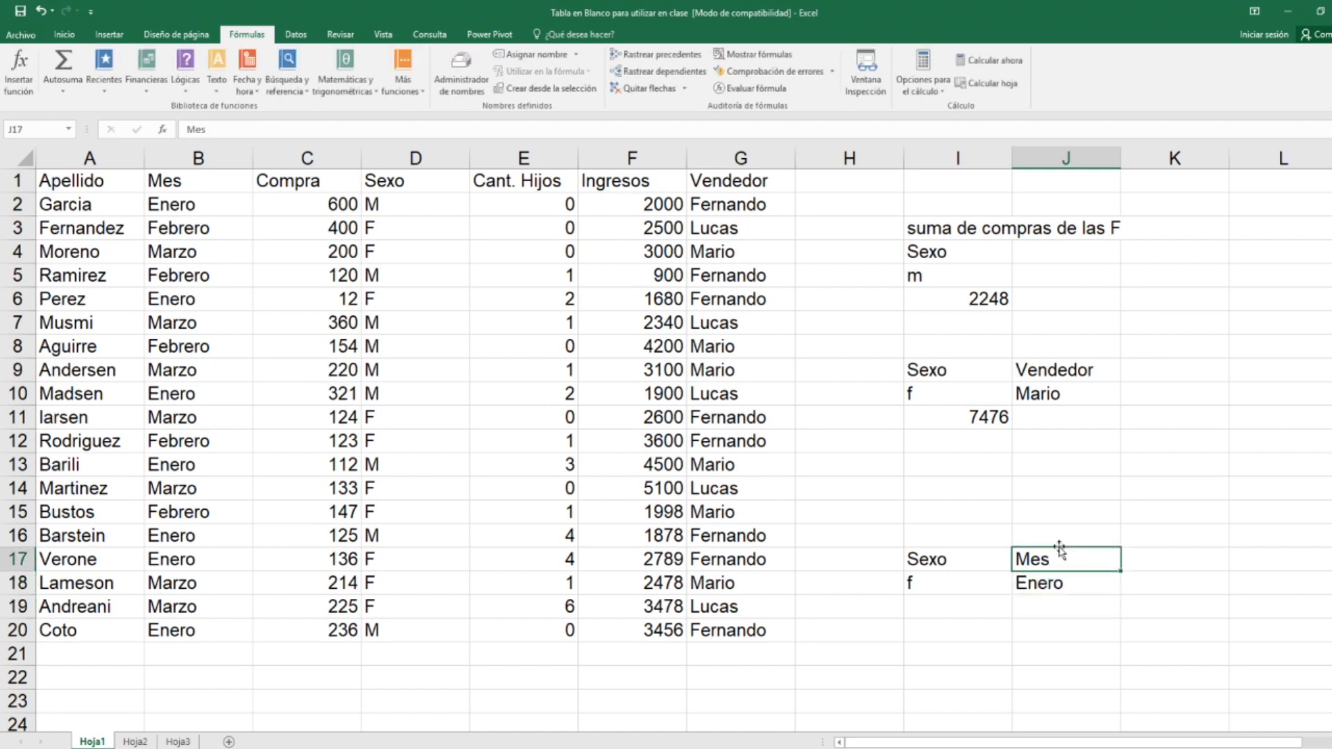
Step: Add the heading "Vendedor" in K17 and enter the seller's name from G4 as an alternative condition in K19
{"action": "key", "text": "Tab"}
{"action": "type", "text": "Vendedo"}
{"action": "key", "text": "Return"}
{"action": "key", "text": "Return"}
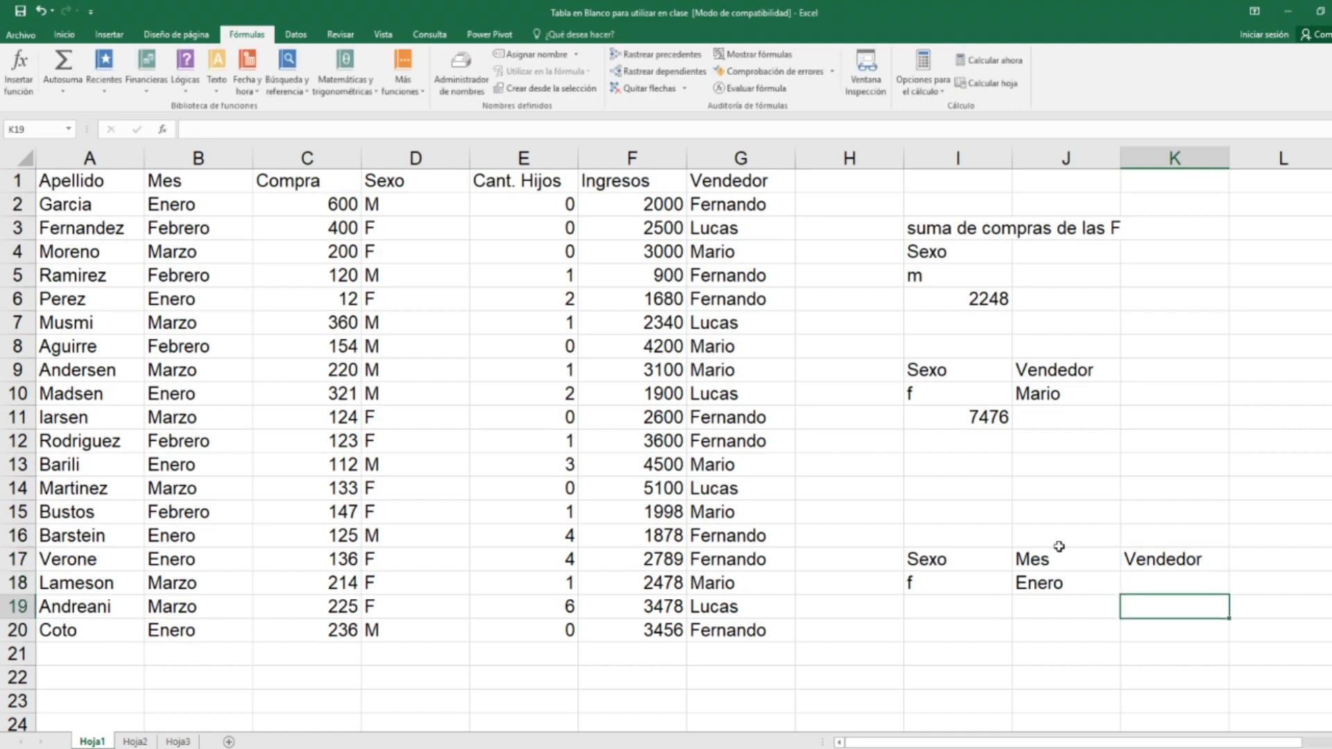
{"action": "type", "text": "Mario"}
{"action": "key", "text": "Return"}
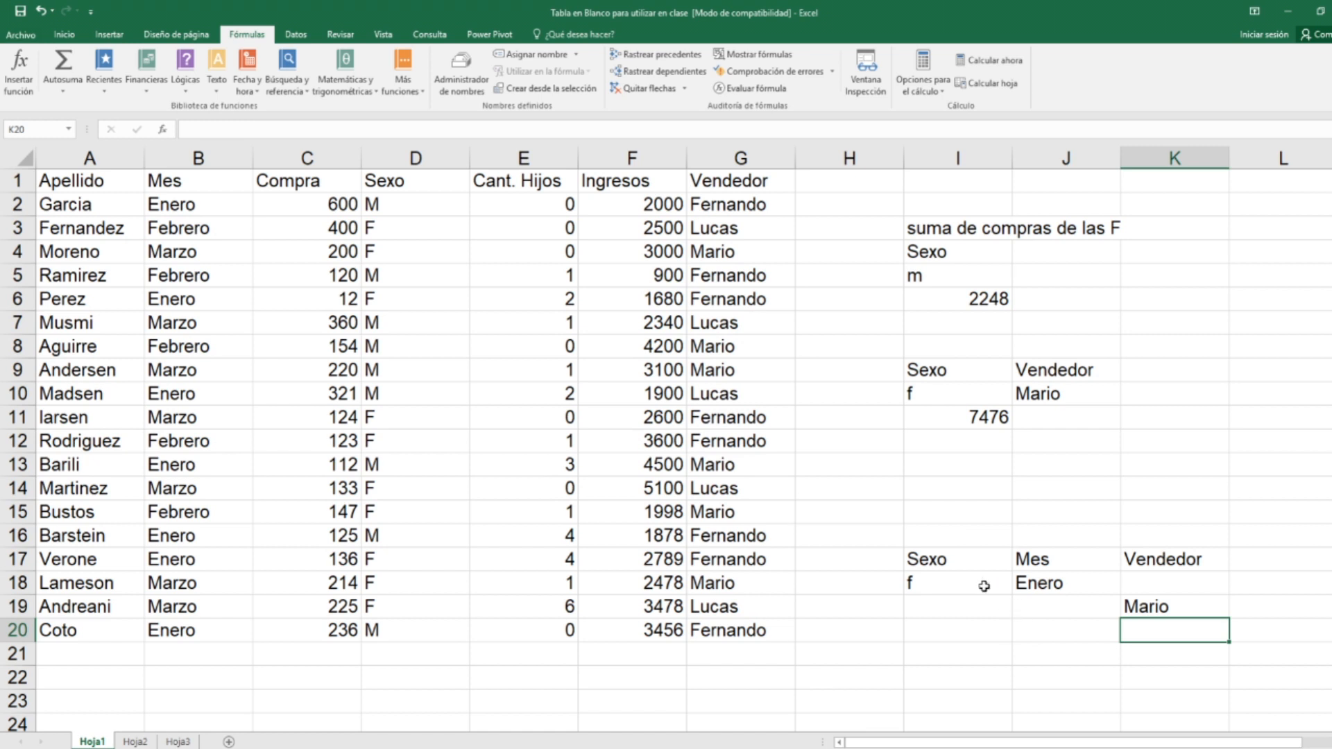
Step: Examine the criteria range I17:K19, comparing the conditions in row 18 with the separate condition in row 19
{"action": "left_click_drag", "start_coordinate": [954, 582], "coordinate": [1124, 580]}
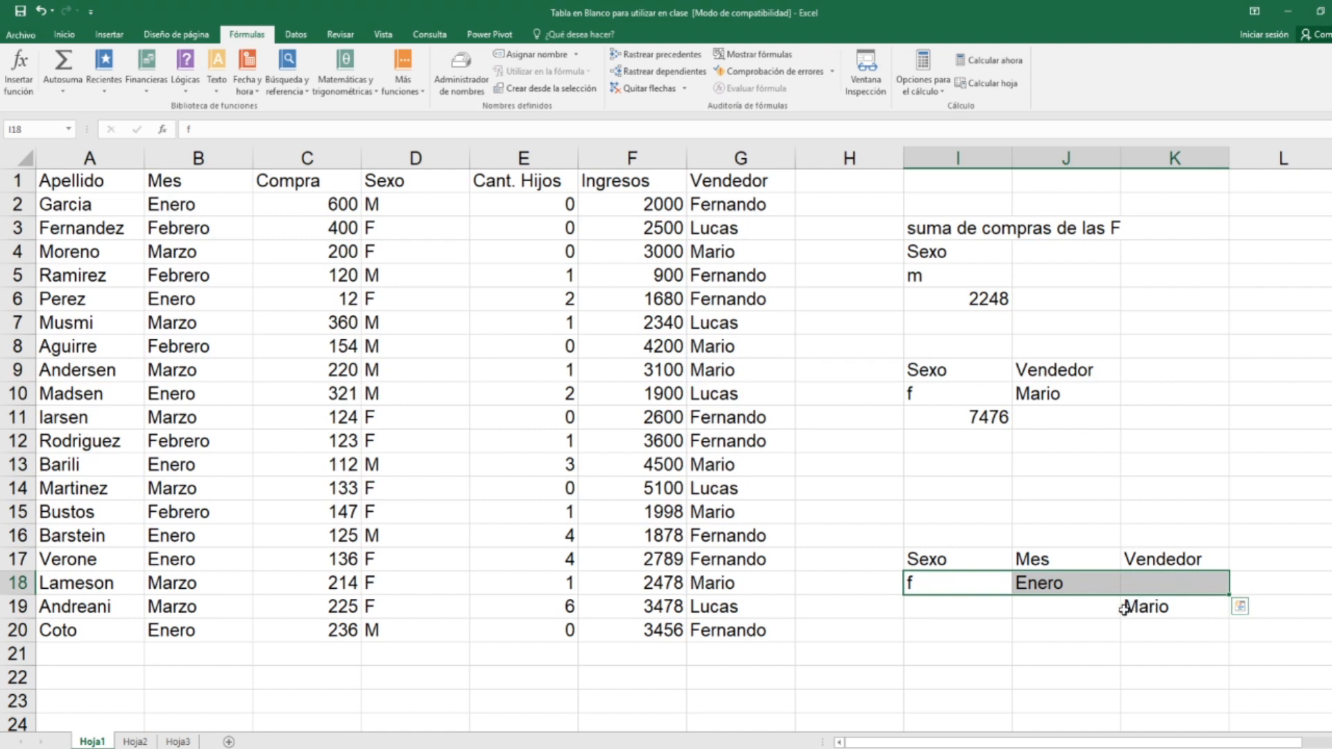
{"action": "left_click", "coordinate": [977, 608]}
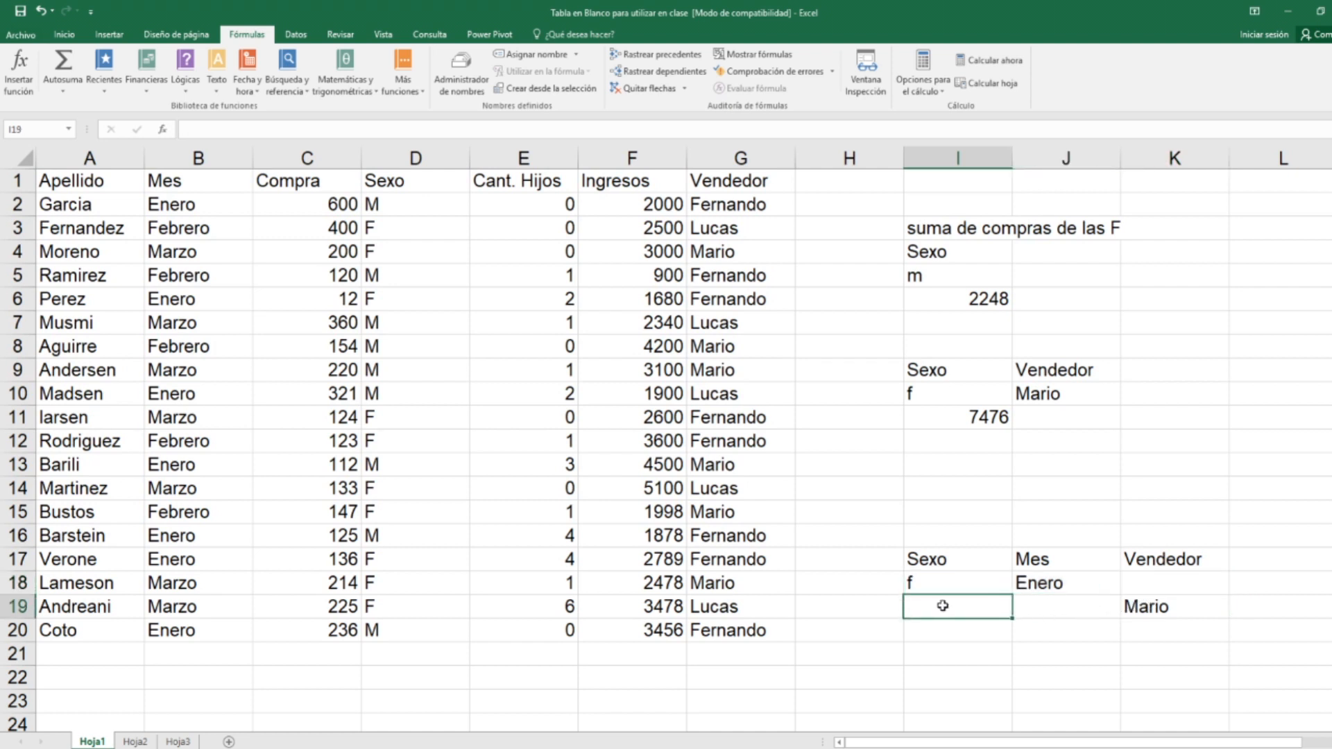
{"action": "left_click_drag", "start_coordinate": [963, 606], "coordinate": [1045, 609]}
{"action": "left_click", "coordinate": [1152, 610]}
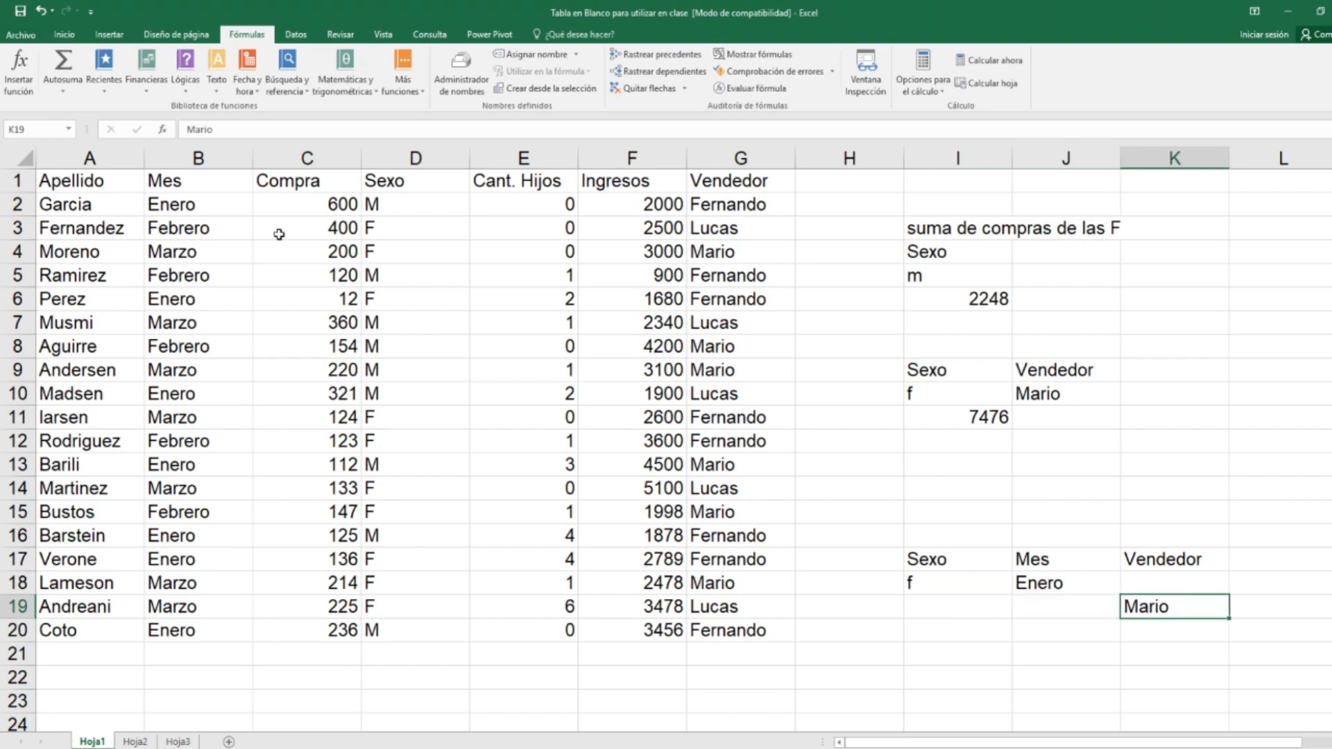
{"action": "left_click_drag", "start_coordinate": [930, 557], "coordinate": [1138, 610]}
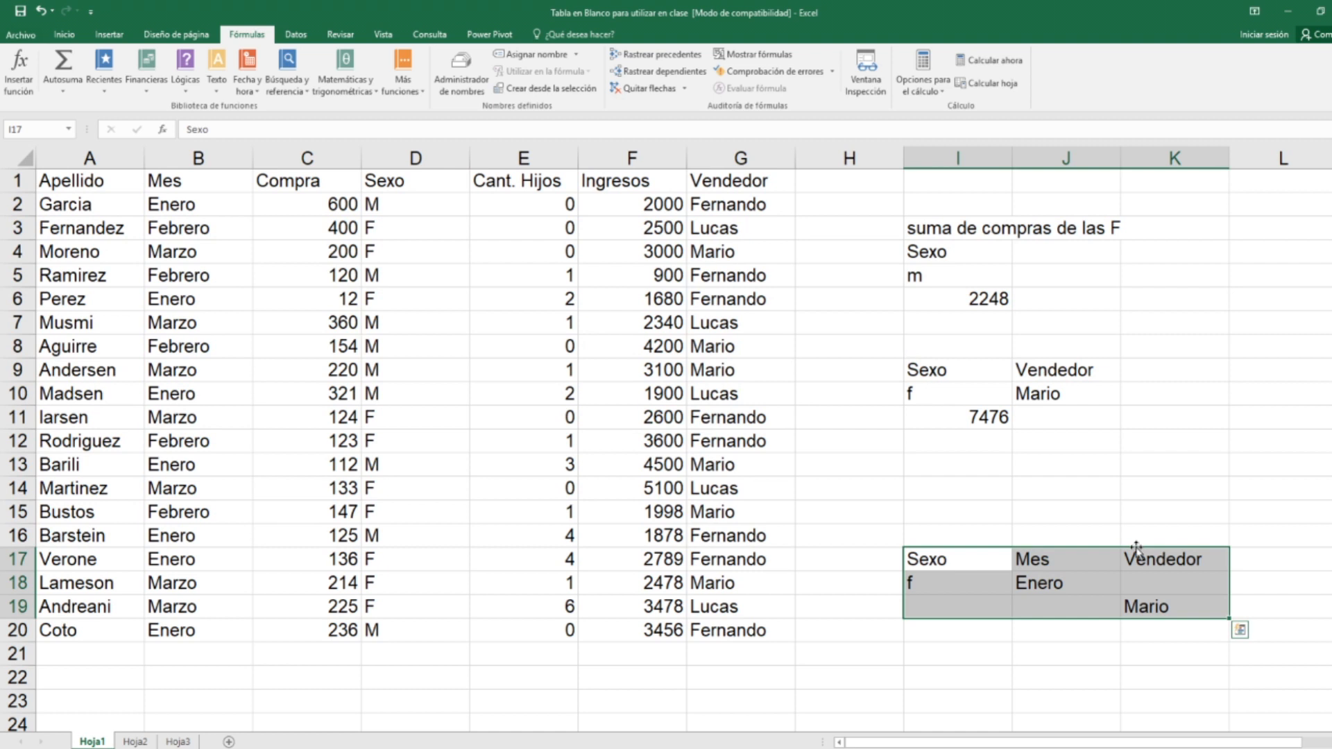
{"action": "left_click_drag", "start_coordinate": [1034, 590], "coordinate": [1145, 586]}
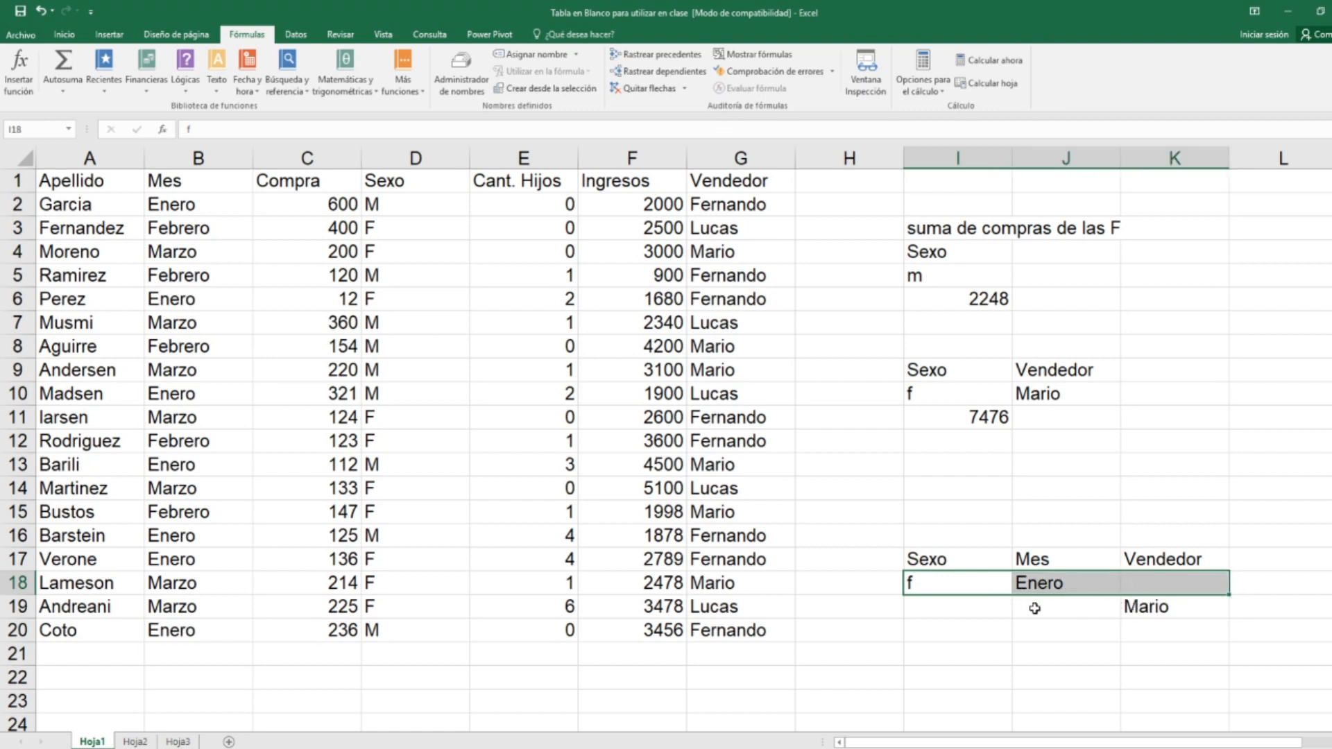
Step: Add another alternative row to the criteria range with "m" in I20 and the seller's name from G3 in K20
{"action": "left_click", "coordinate": [954, 627]}
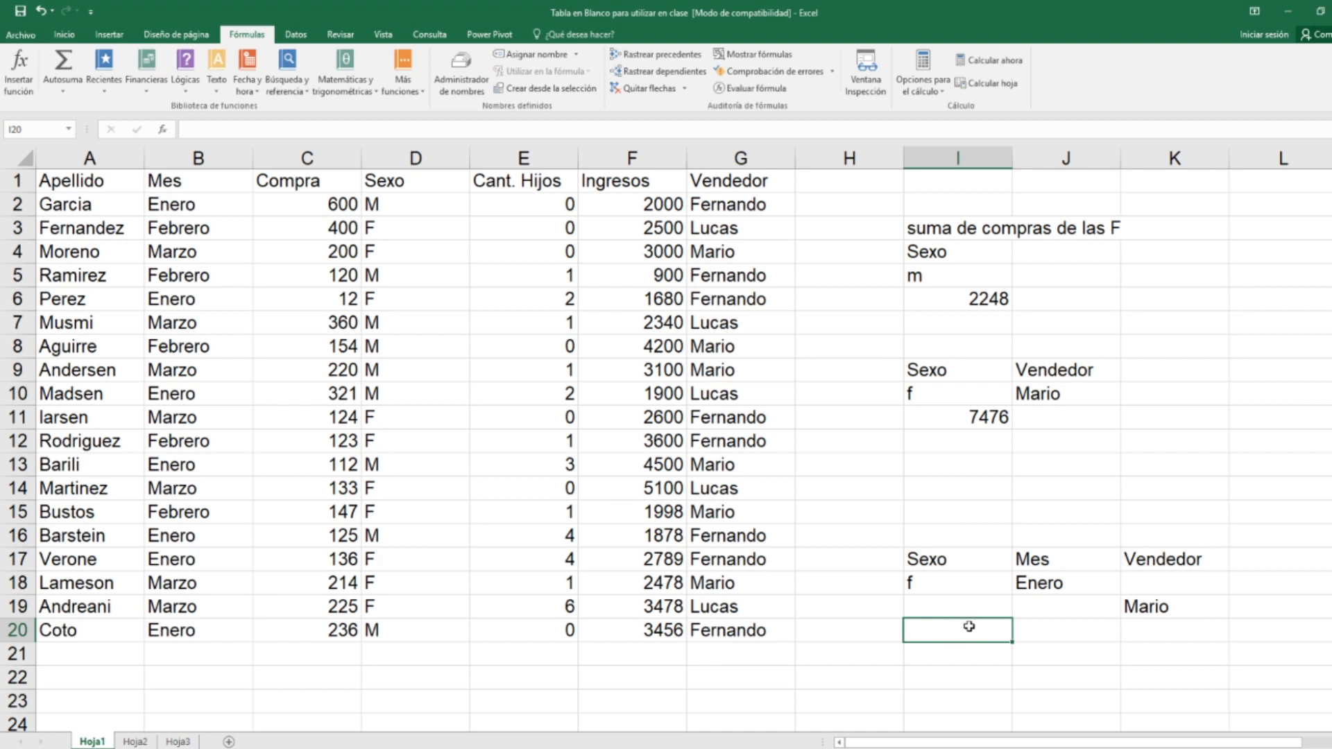
{"action": "type", "text": "m"}
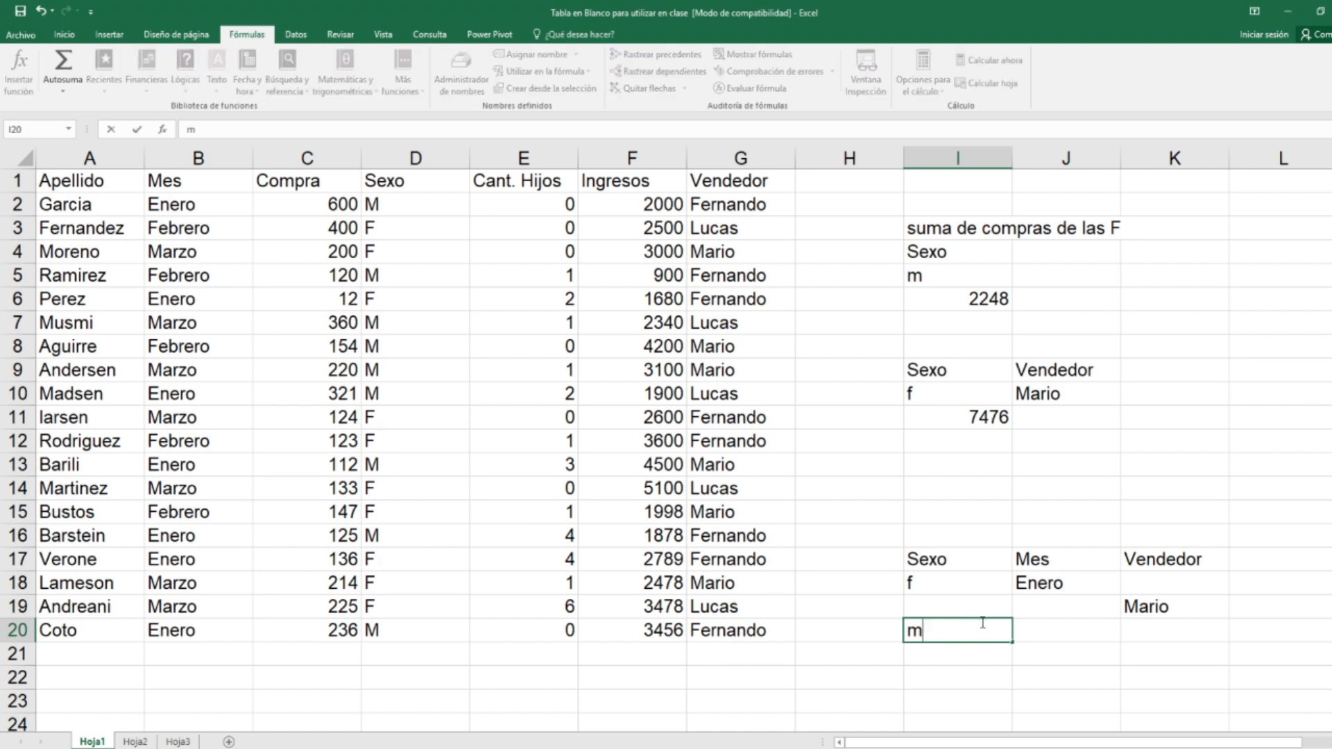
{"action": "left_click", "coordinate": [1138, 631]}
{"action": "type", "text": "Lucas"}
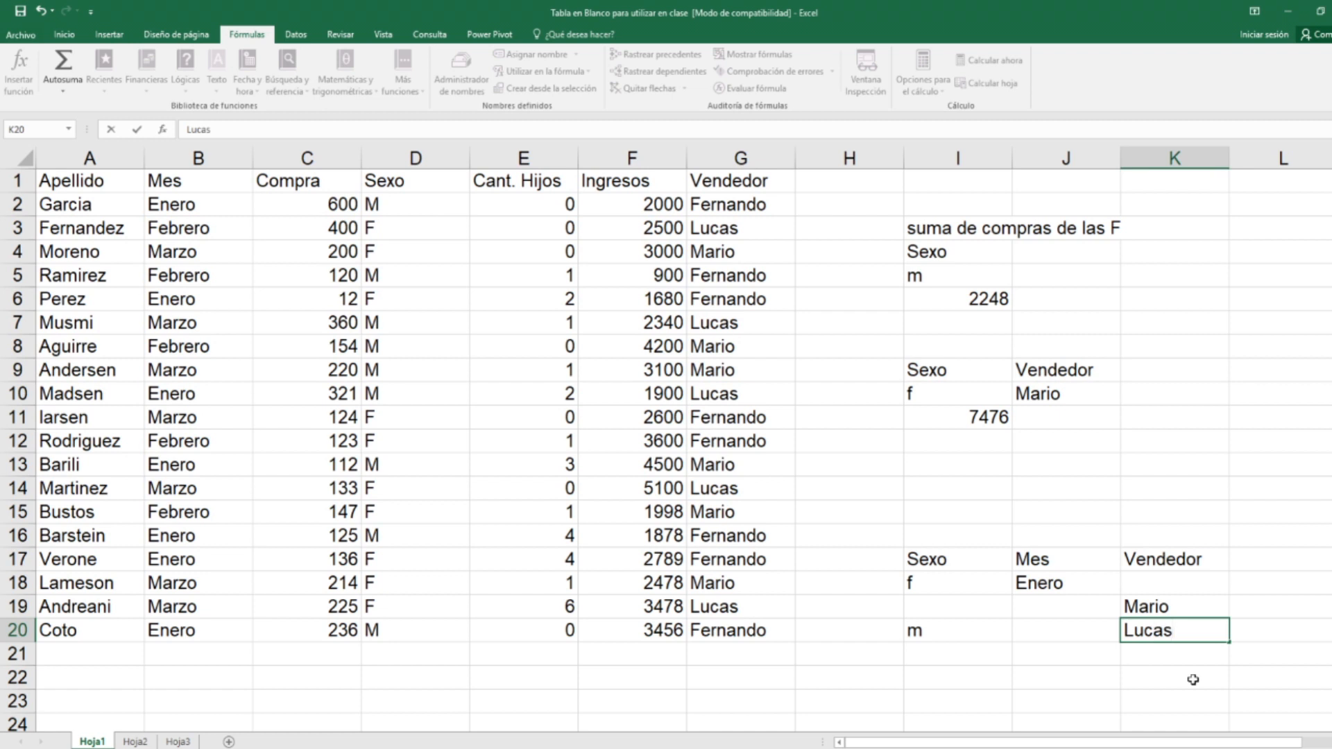
{"action": "key", "text": "Return"}
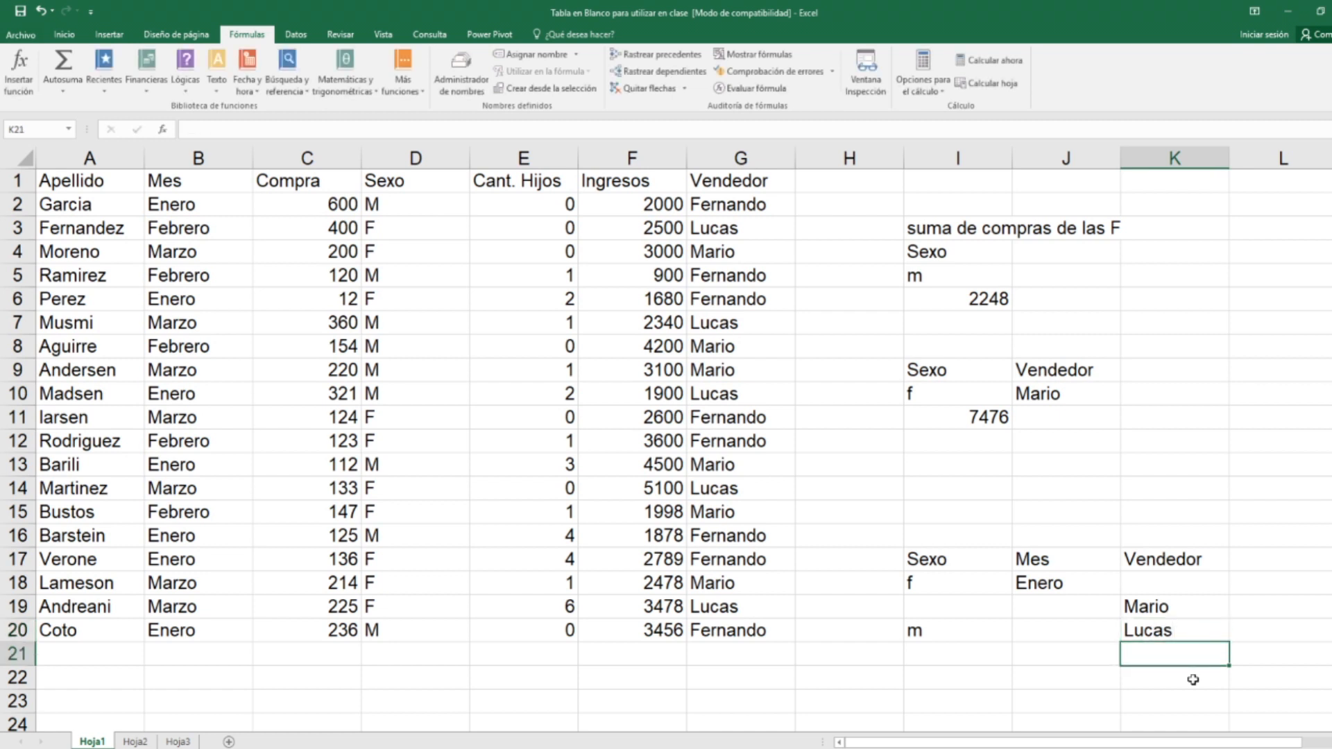